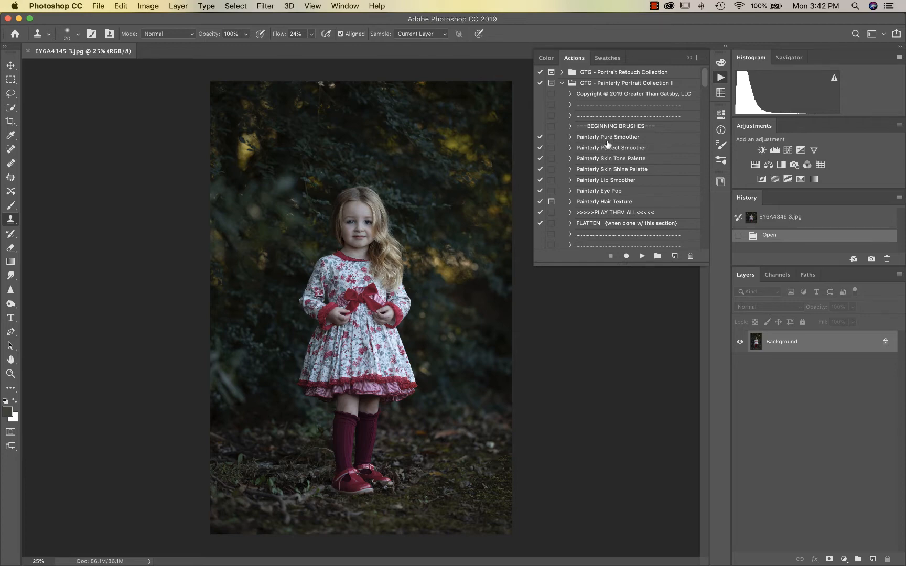
Run the PLAY THEM ALL Painterly action, accepting the flatten warning
left_click(617, 214)
left_click(641, 256)
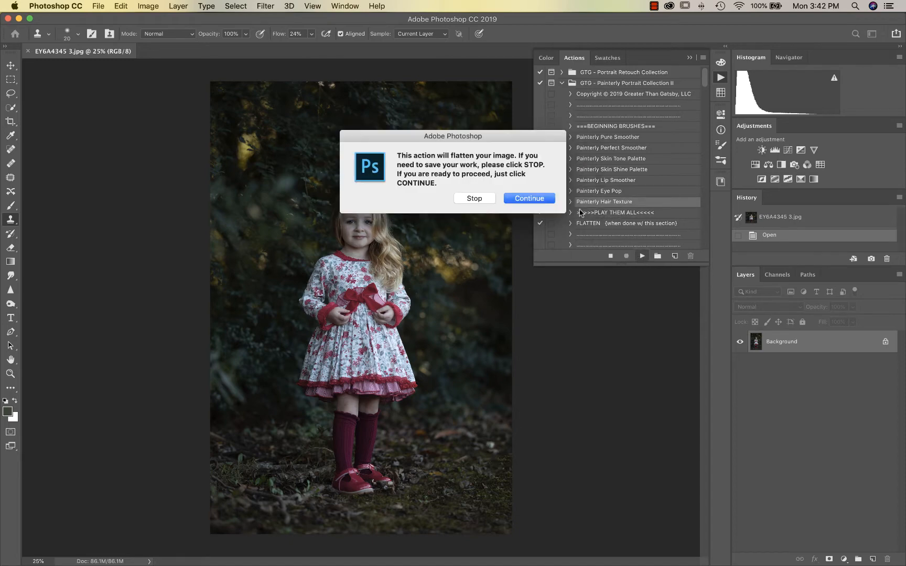
left_click(529, 197)
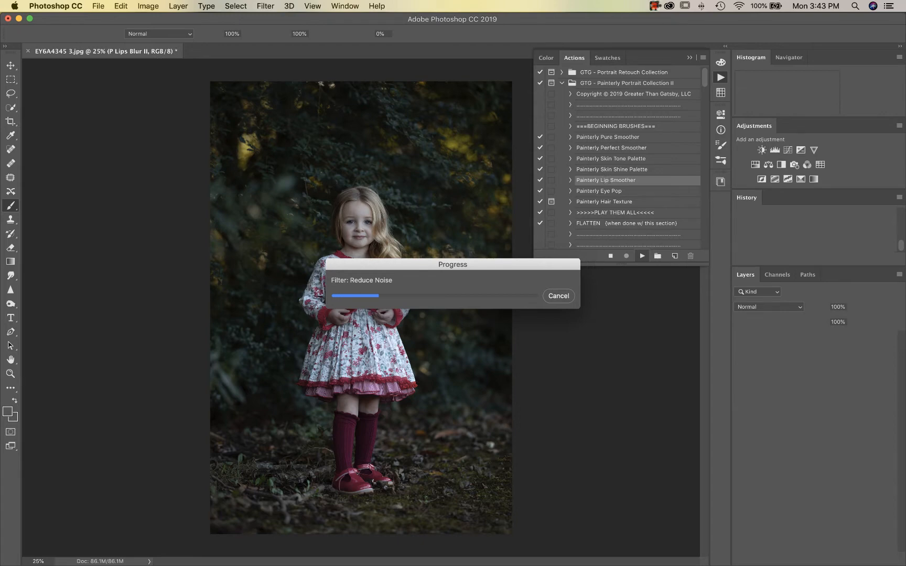
left_click(654, 6)
left_click(688, 30)
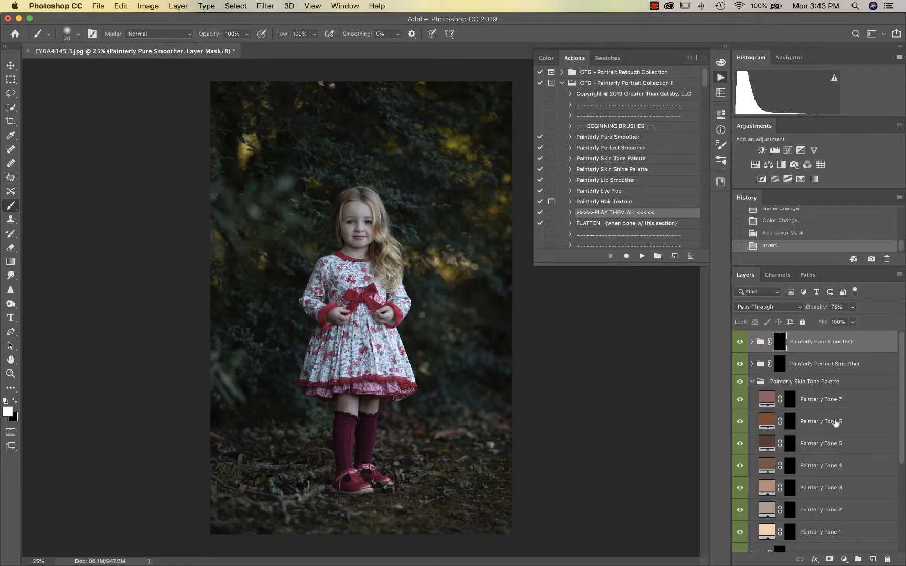
Target the Painterly Perfect Smoother mask and set a 90 brush at 59% opacity
left_click(779, 364)
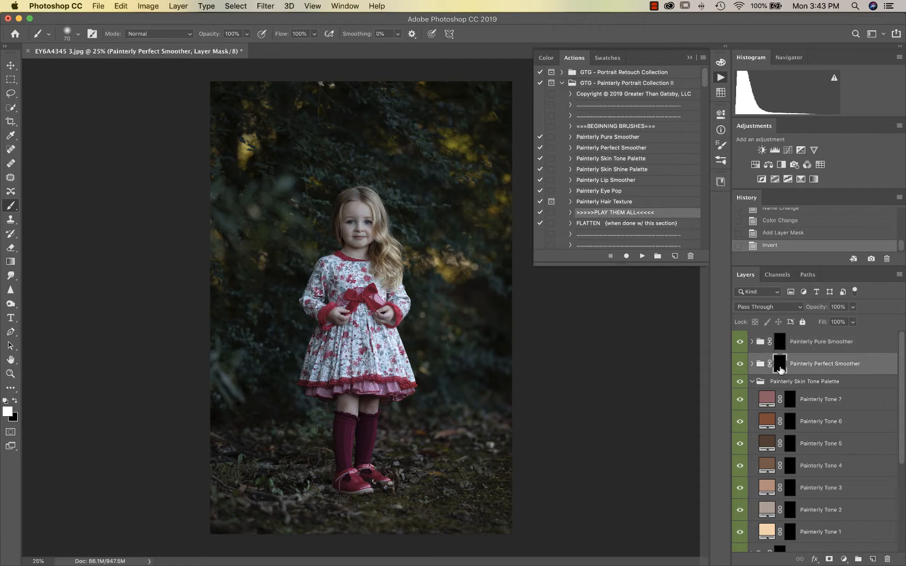
key("super+plus")
key("super+plus")
key("super+plus")
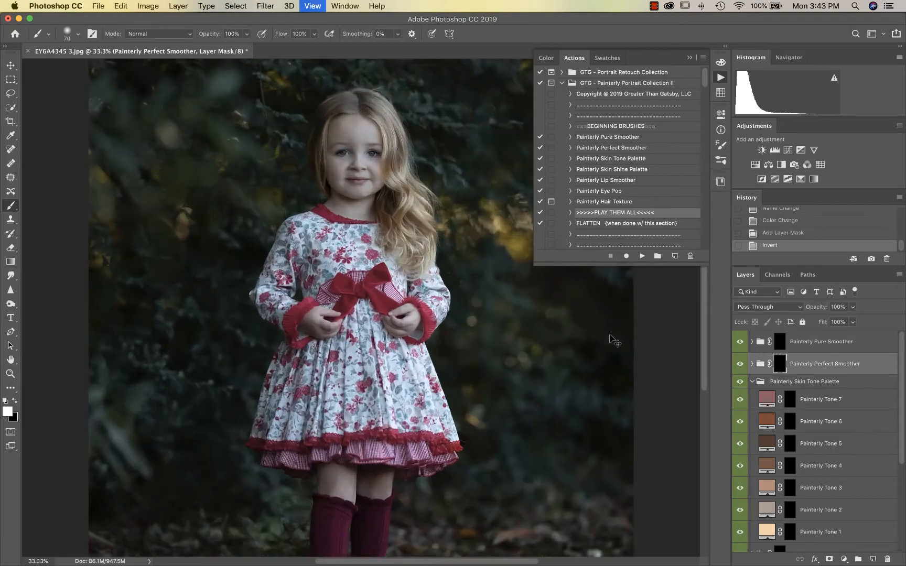
scroll(531, 306, "up", 5)
key("super+plus")
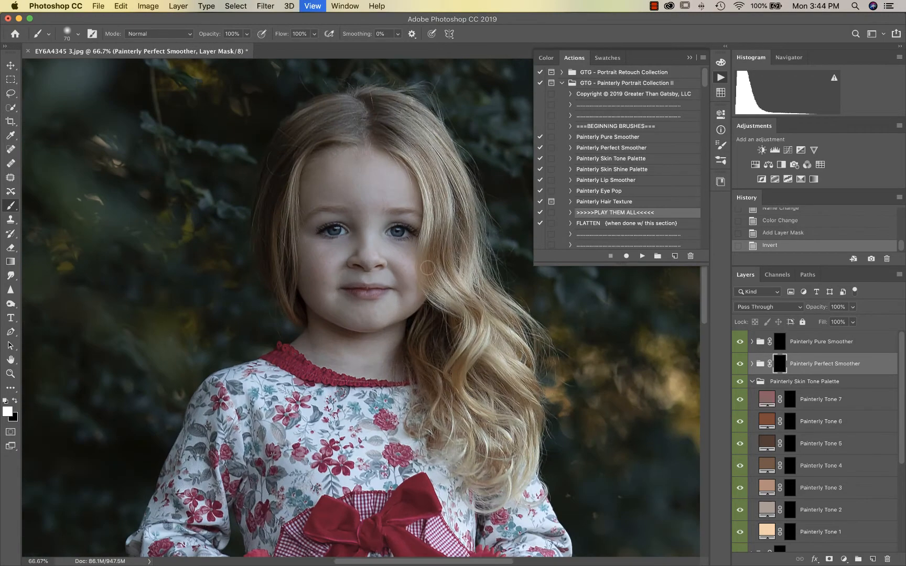
scroll(428, 268, "up", 3)
key("bracketright")
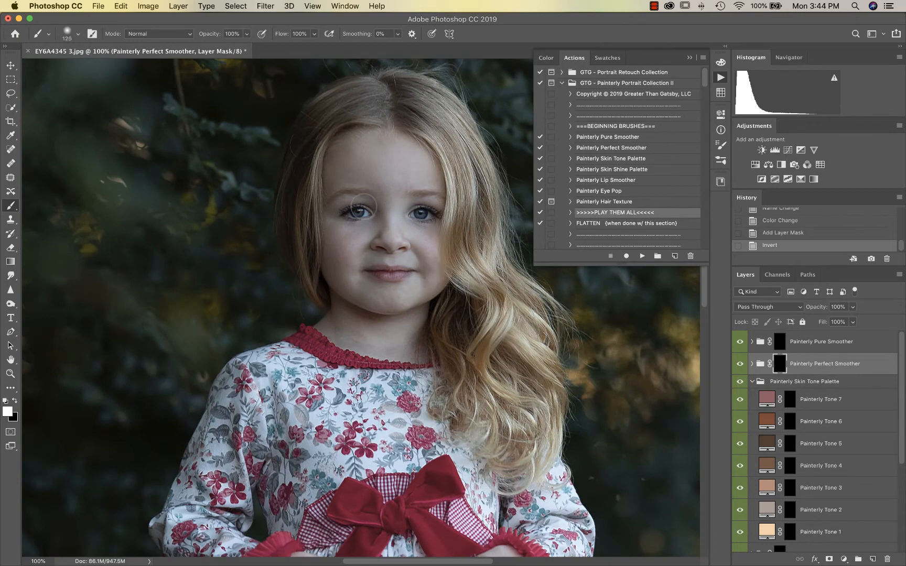
left_click(247, 33)
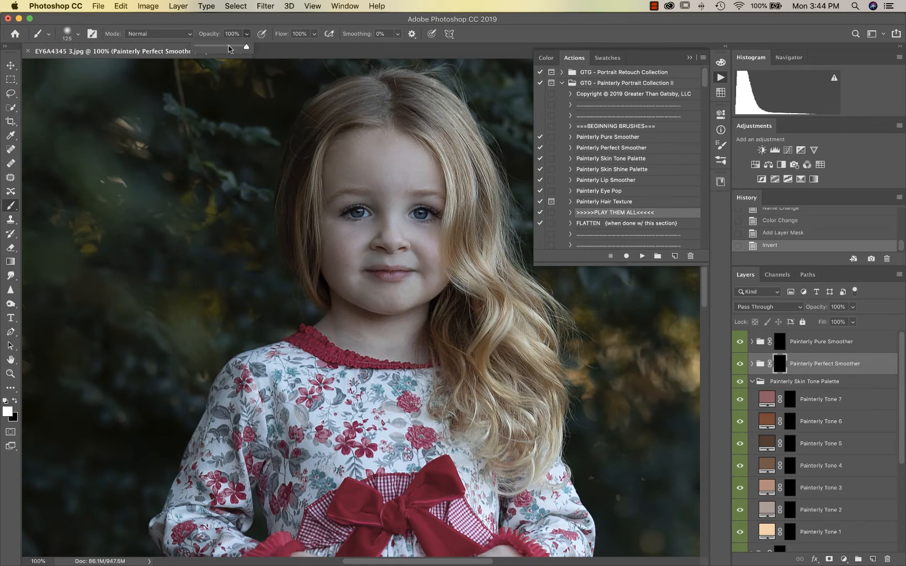
left_click_drag(228, 48, 226, 47)
left_click(394, 184)
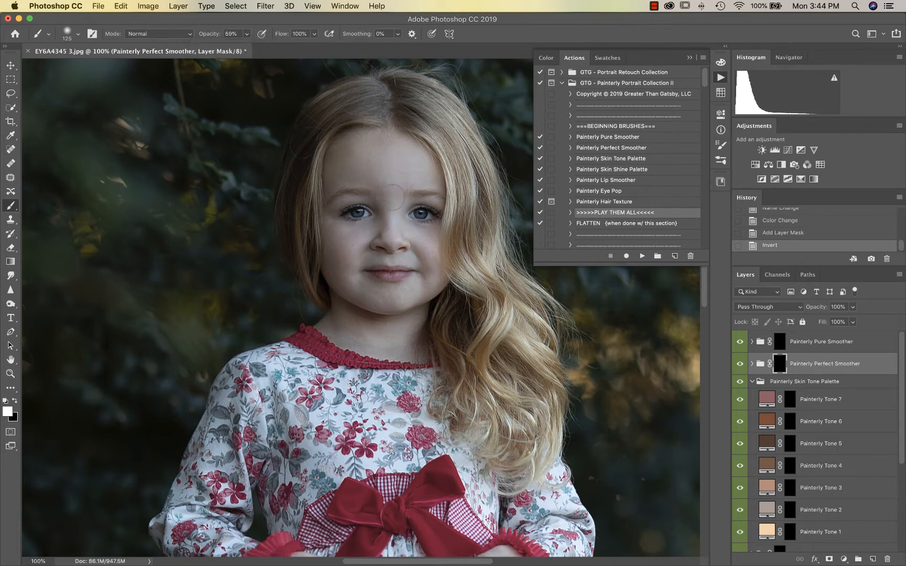
key("bracketleft")
key("bracketleft")
Paint smoothing between the eyes, across the forehead, and over both hands with a 150 brush
left_click(396, 211)
left_click_drag(389, 178, 387, 161)
key("super+minus")
key("super+minus")
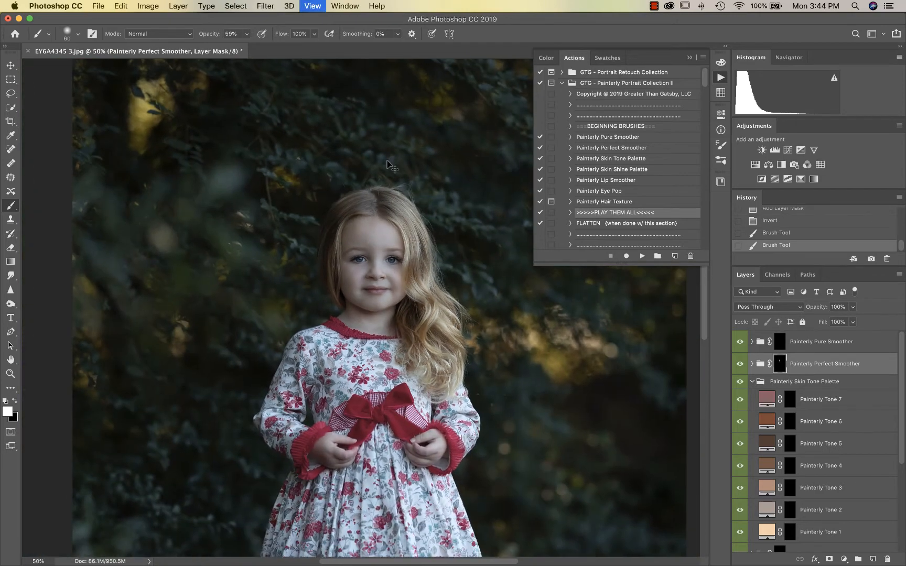
key("super+plus")
key("super+plus")
scroll(387, 165, "down", 5)
key("bracketright")
key("bracketright")
key("bracketright")
key("bracketright")
key("bracketright")
key("bracketright")
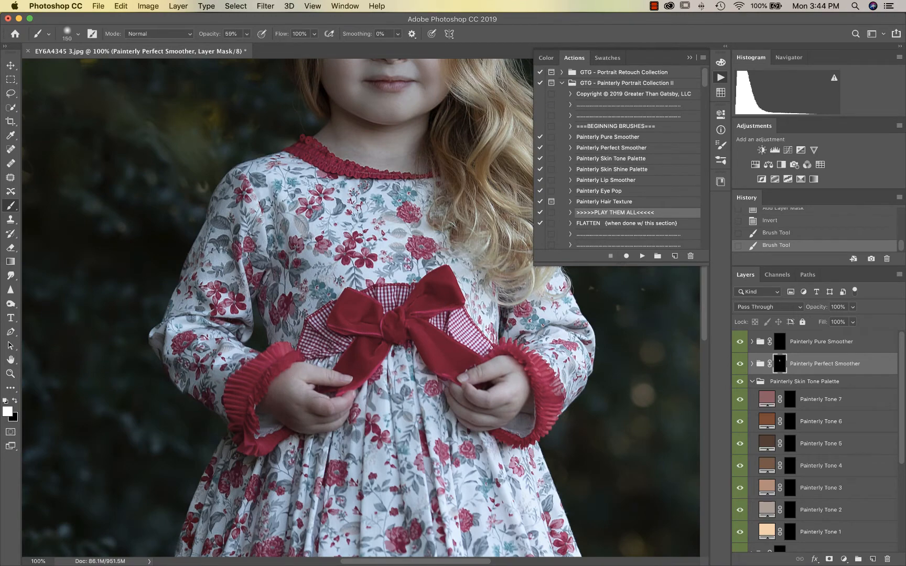
left_click_drag(309, 391, 325, 406)
left_click_drag(498, 382, 506, 407)
scroll(503, 410, "down", 8)
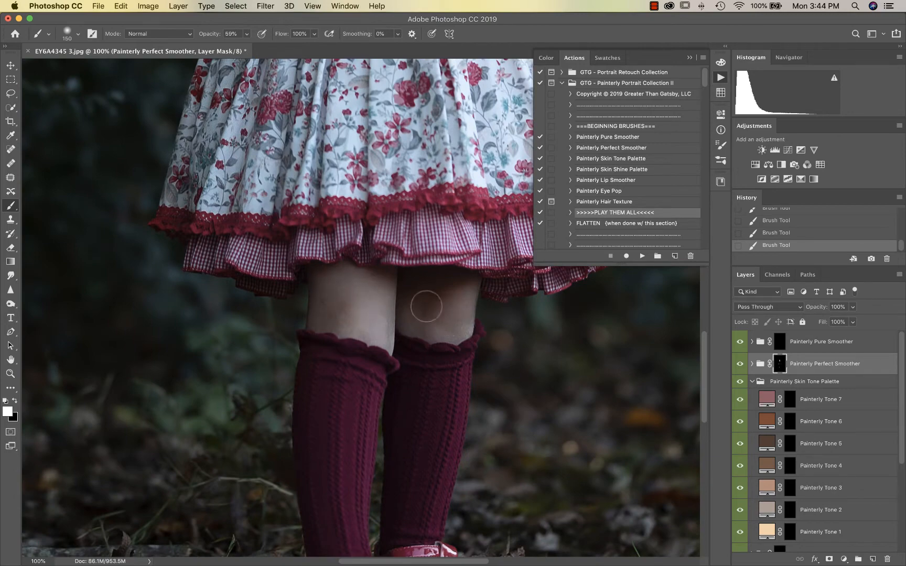
scroll(459, 304, "up", 12)
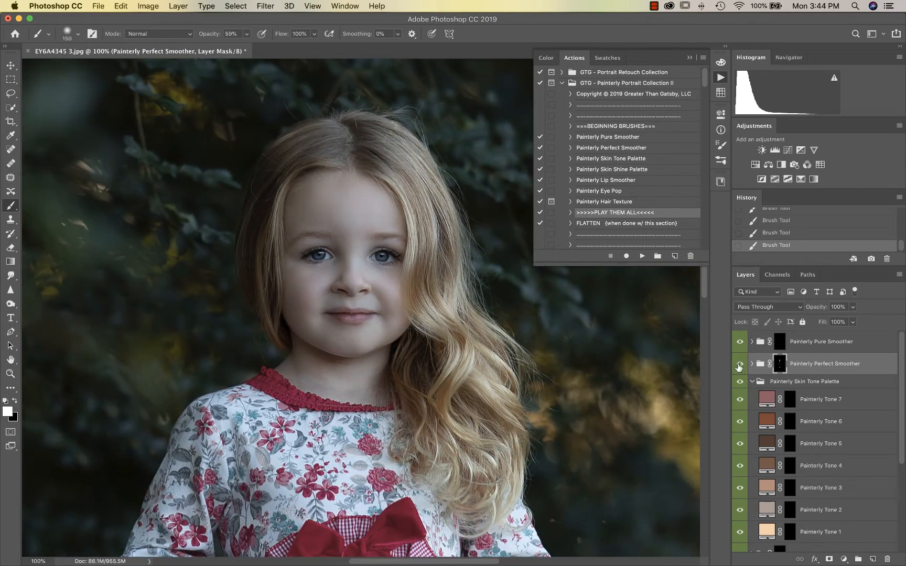
scroll(740, 370, "down", 3)
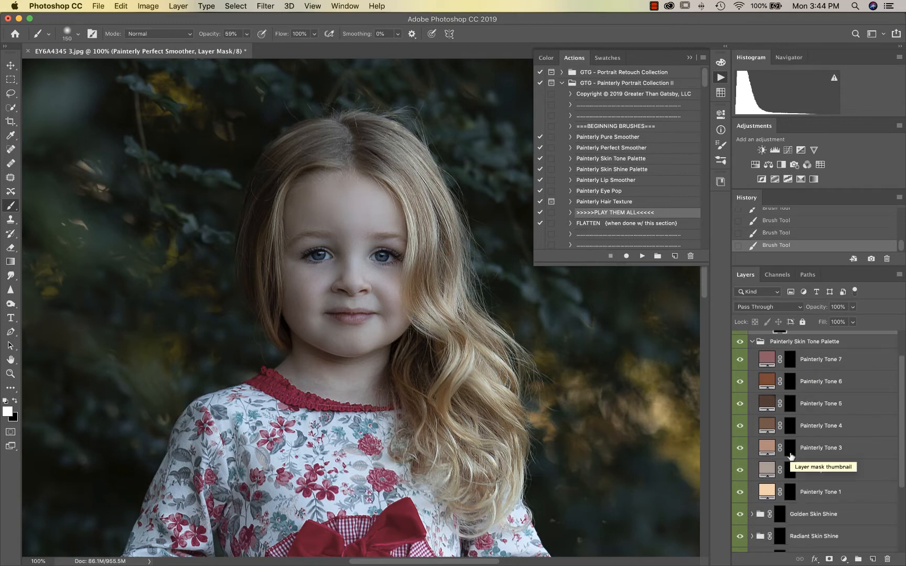
Paint the Painterly Tone 1 skin tone over both hands through its mask
left_click(790, 491)
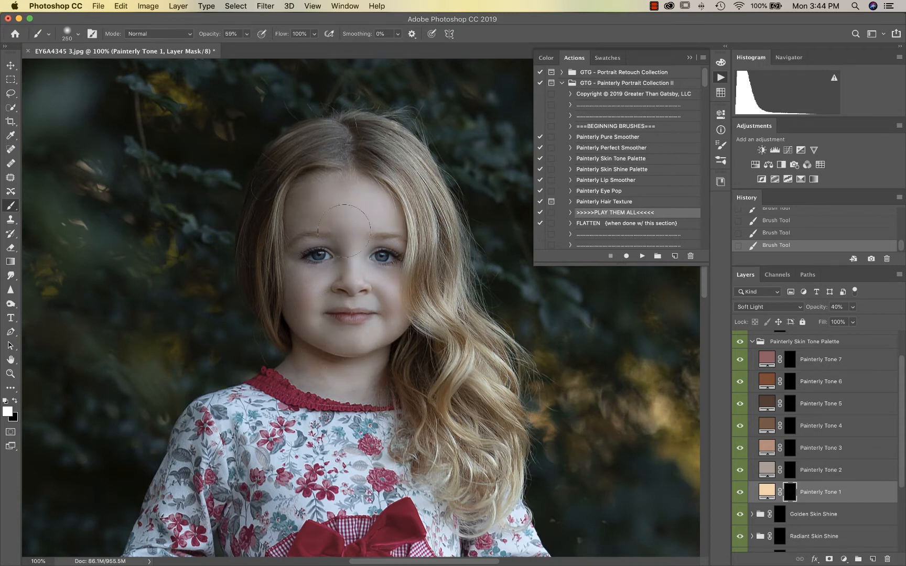
key("super+minus")
key("super+minus")
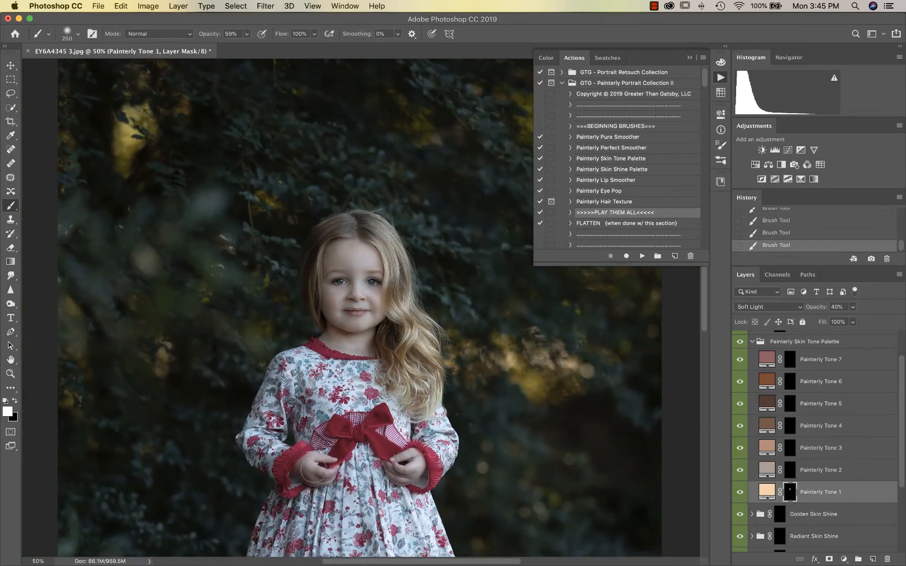
left_click_drag(313, 470, 316, 470)
left_click_drag(408, 464, 411, 463)
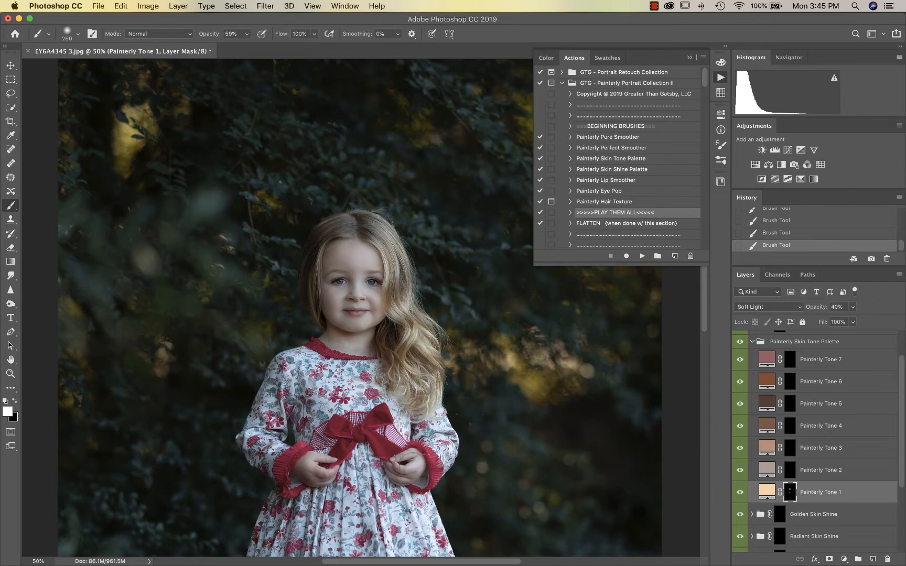
Lower the Painterly Tone 1 layer opacity from 40% to 29%
left_click(853, 307)
left_click_drag(848, 323, 845, 322)
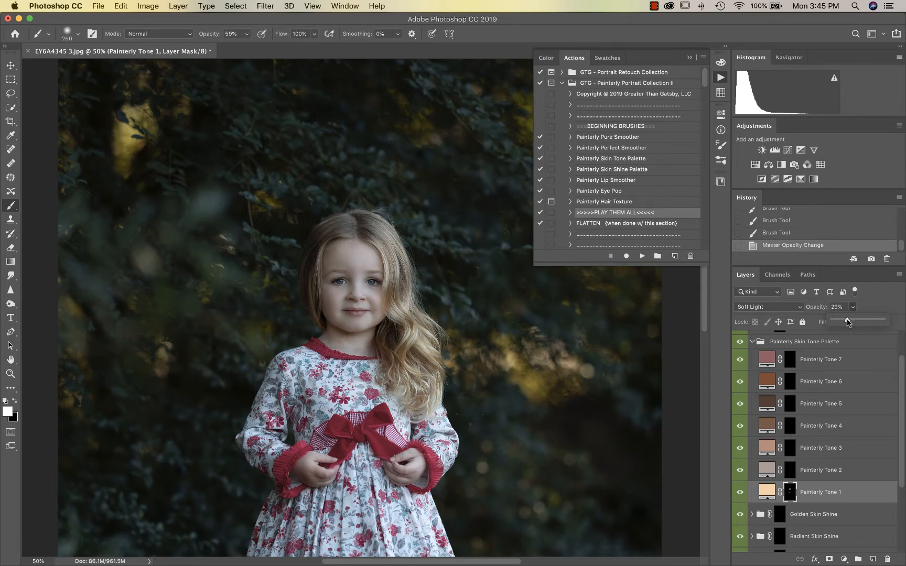
scroll(802, 362, "down", 2)
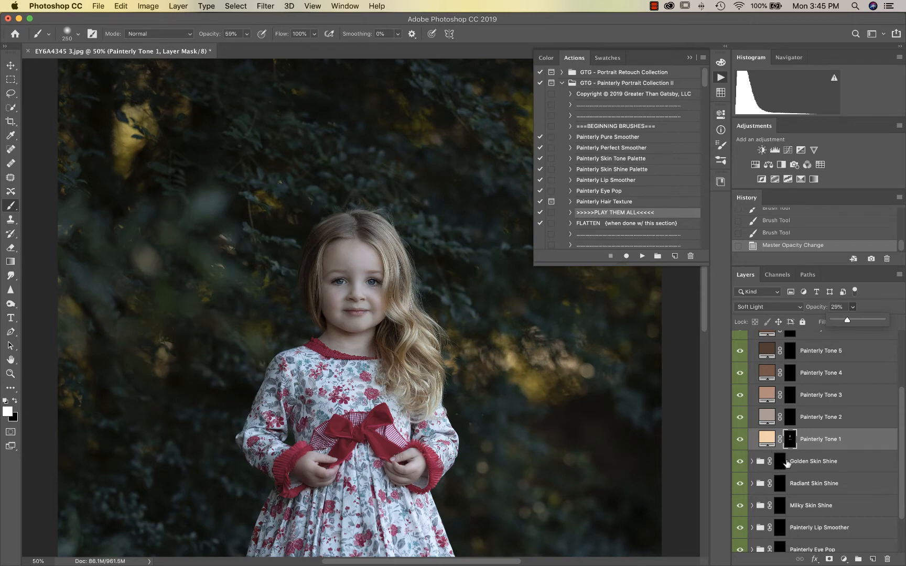
scroll(786, 464, "down", 1)
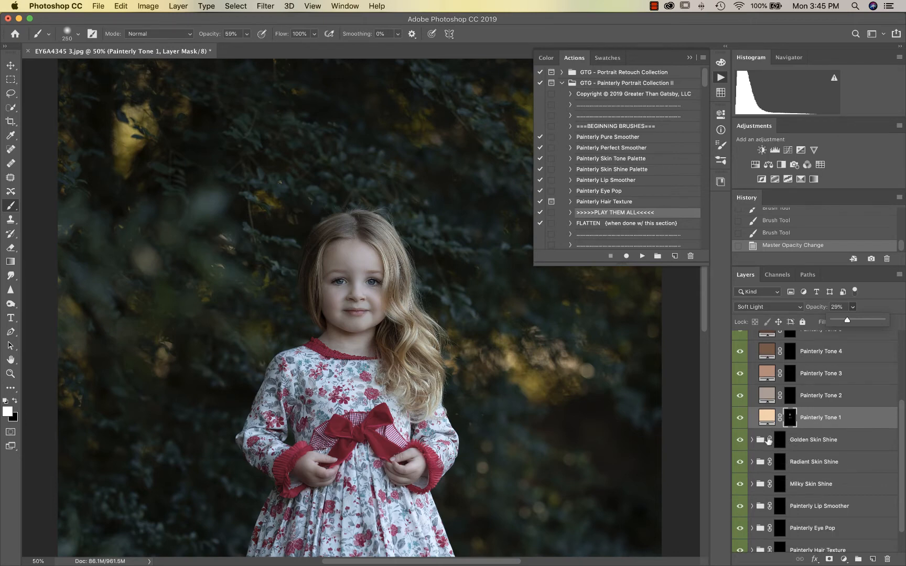
Brush Golden Skin Shine onto the face, hand and left leg with a 300 brush, comparing it on and off
left_click(781, 442)
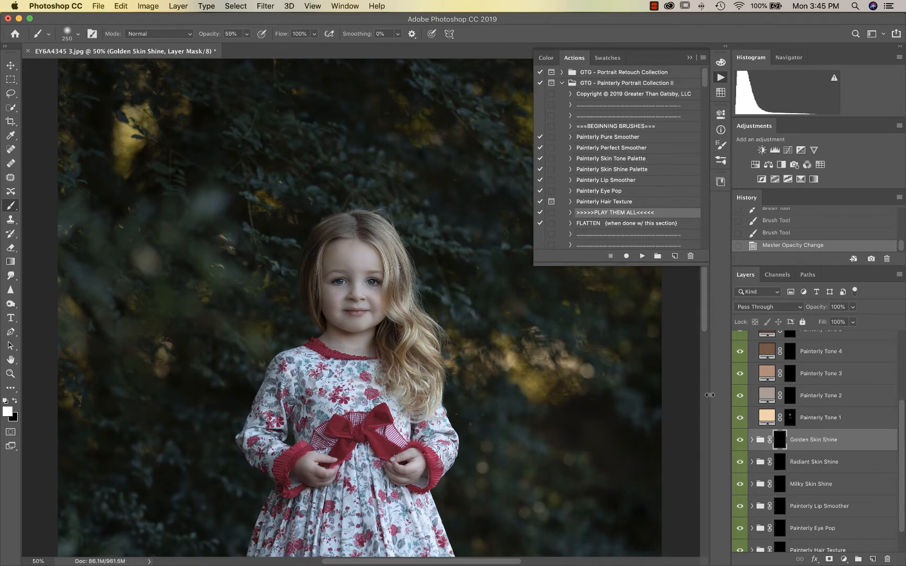
key("bracketright")
left_click_drag(349, 264, 351, 304)
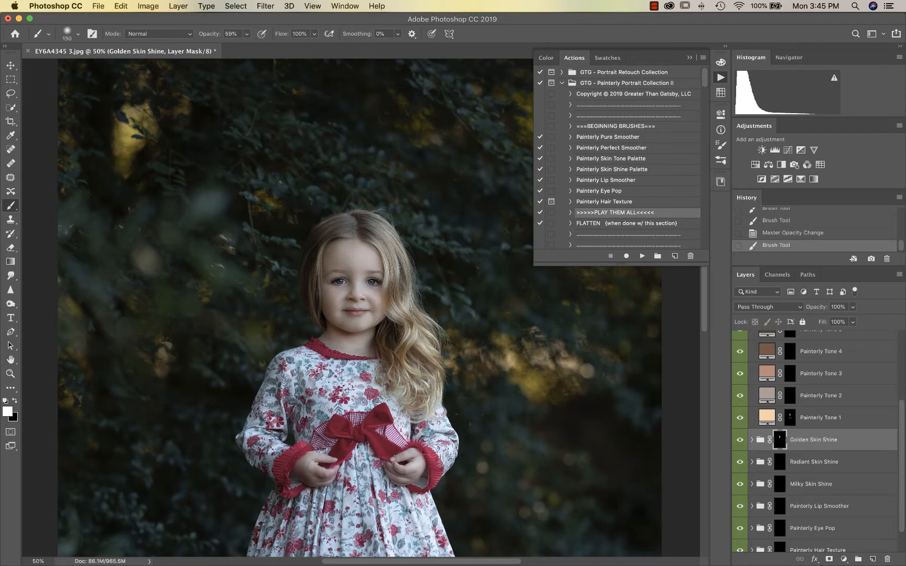
left_click_drag(311, 464, 324, 474)
left_click_drag(400, 464, 403, 476)
left_click(739, 441)
left_click(740, 441)
key("super+minus")
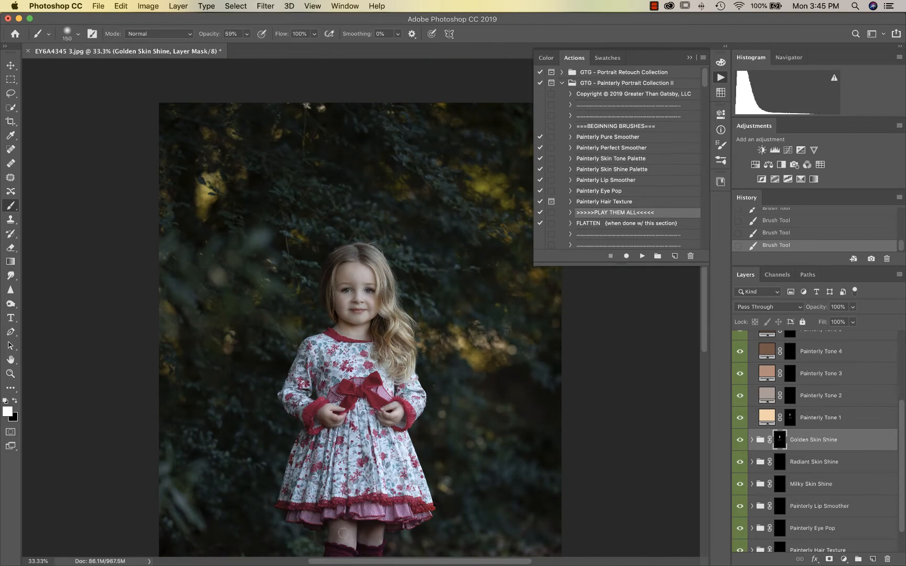
left_click_drag(338, 528, 337, 534)
Reduce the Golden Skin Shine group opacity from 100% to 62%
left_click(852, 308)
left_click_drag(850, 317, 838, 321)
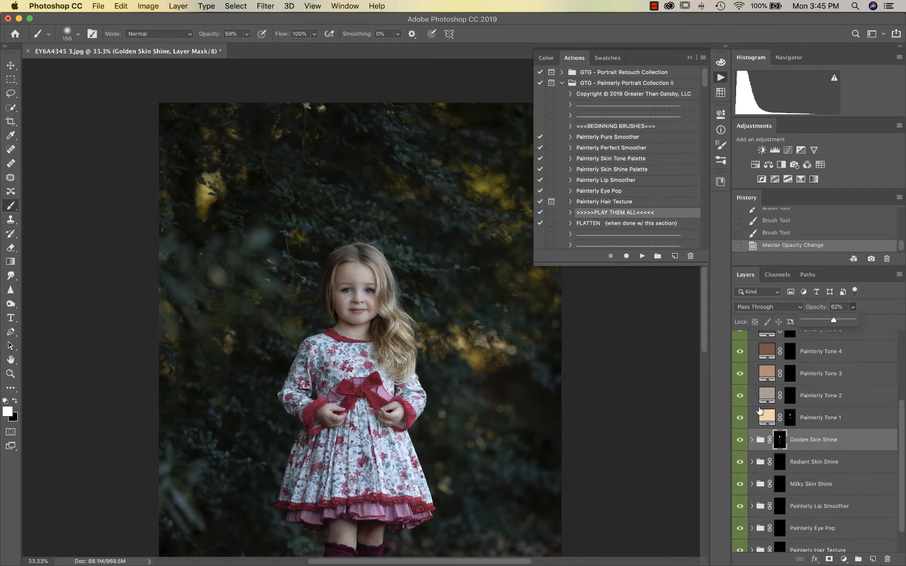
scroll(753, 453, "down", 2)
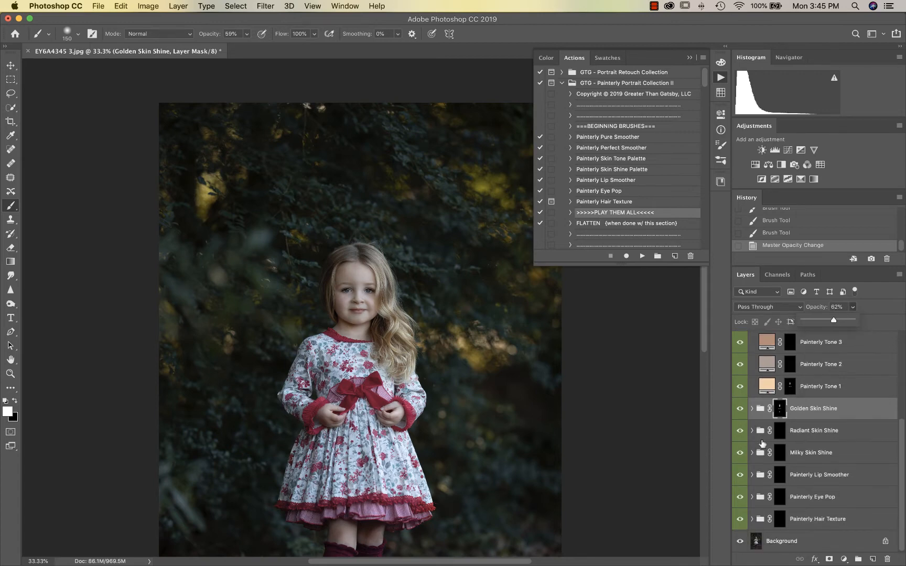
Brighten both eyes on the Painterly Eye Pop mask with a 60 brush
left_click(779, 497)
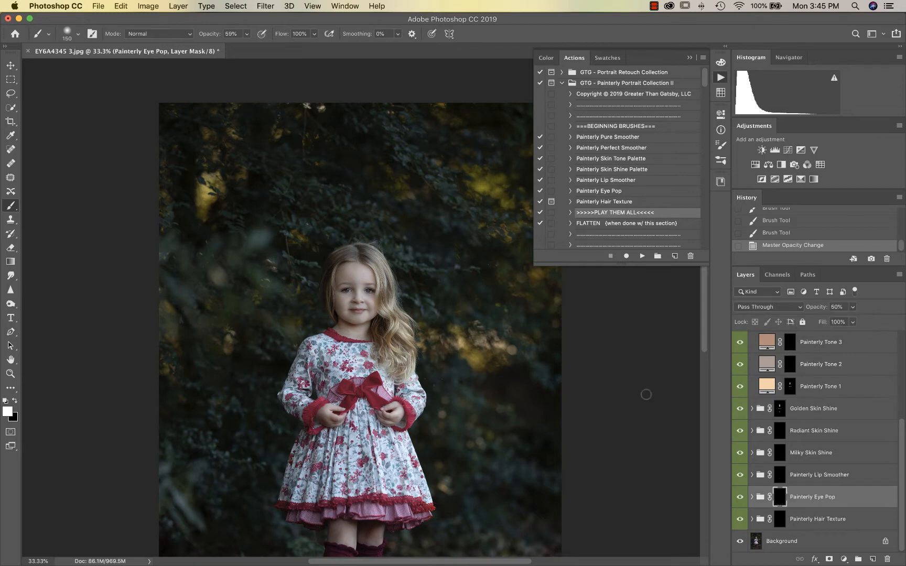
scroll(428, 362, "up", 3)
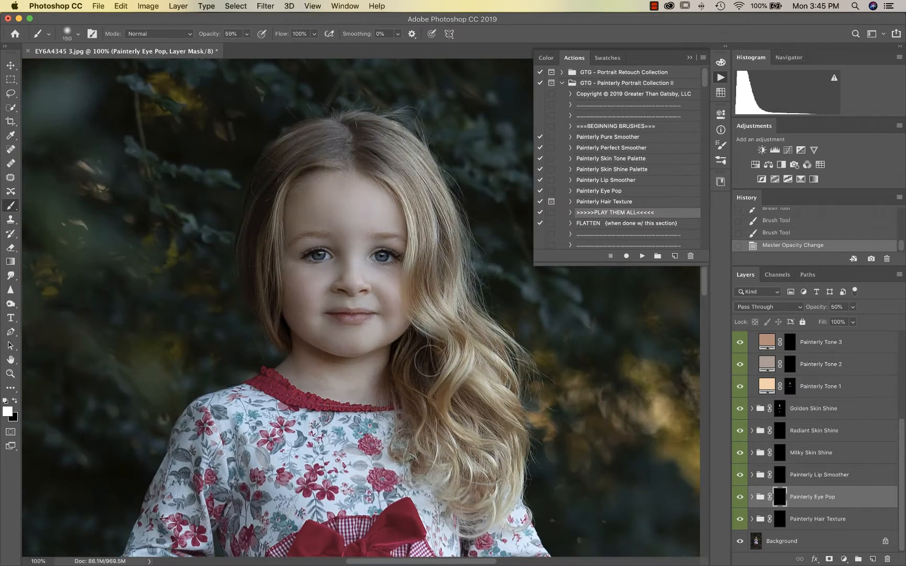
scroll(427, 362, "up", 2)
key("super+equal")
key("bracketleft")
key("bracketleft")
key("bracketleft")
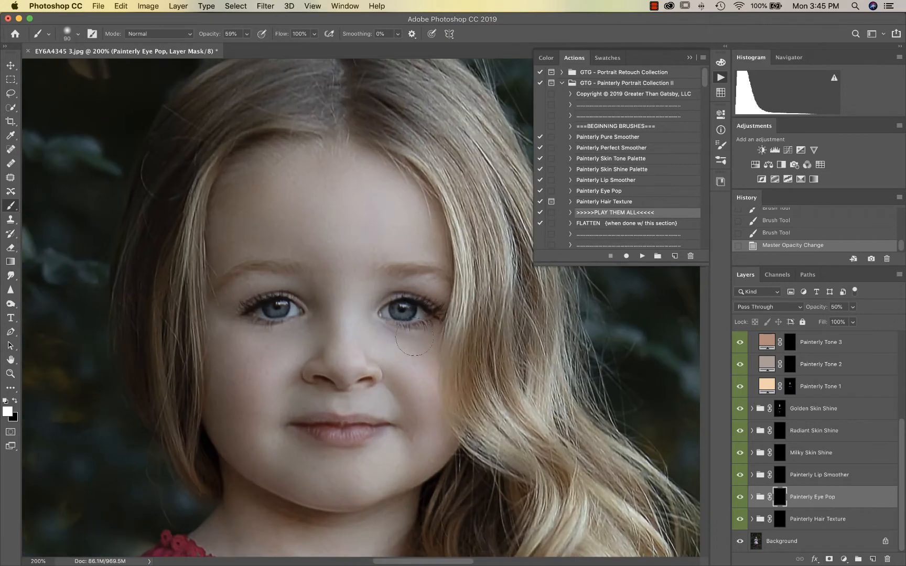
key("bracketleft")
key("bracketleft")
key("bracketleft")
left_click_drag(418, 313, 394, 309)
mouse_move(272, 312)
left_mouse_down()
mouse_move(293, 307)
mouse_move(265, 310)
left_mouse_up()
key("super+minus")
key("super+minus")
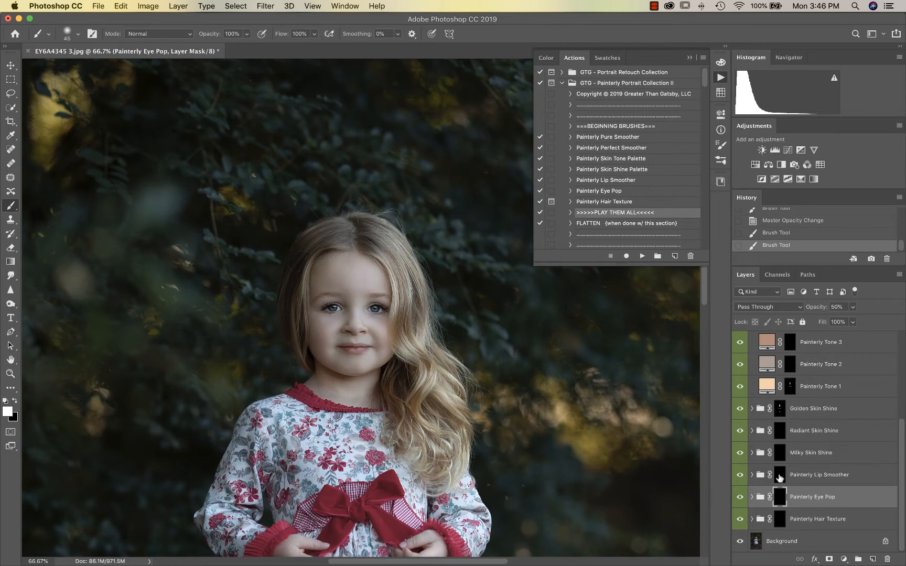
Smooth the lower lip on the Painterly Lip Smoother mask with a 25 brush at 48% opacity
left_click(781, 475)
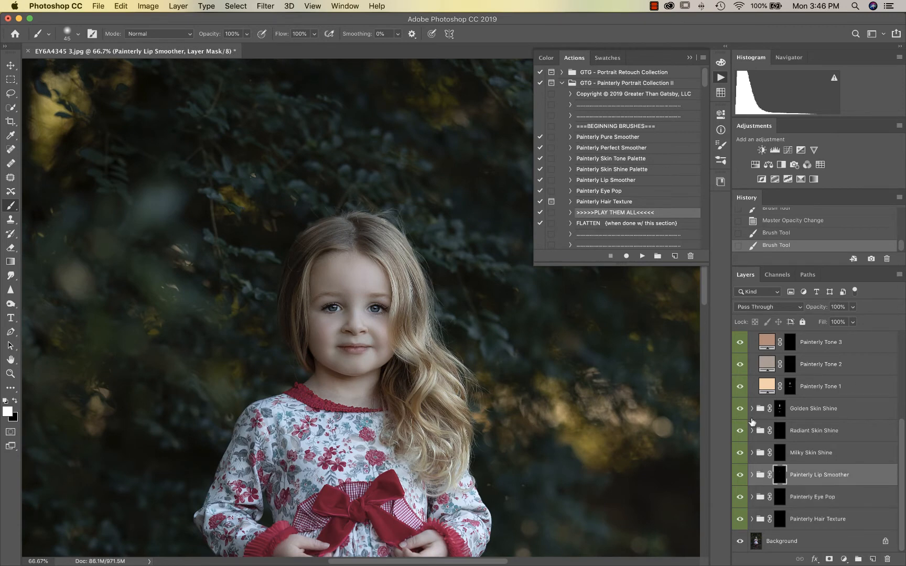
key("super+plus")
key("super+plus")
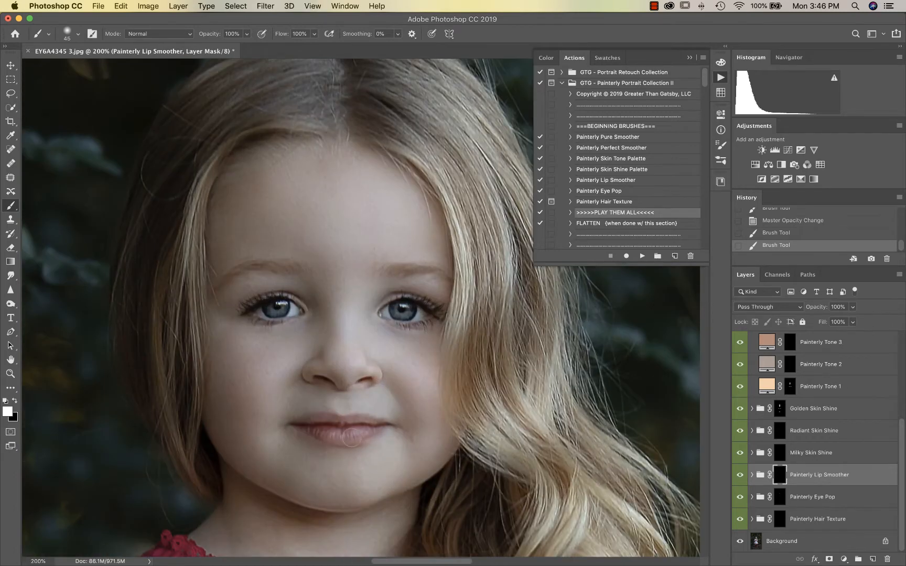
key("bracketleft")
key("bracketleft")
left_click(246, 33)
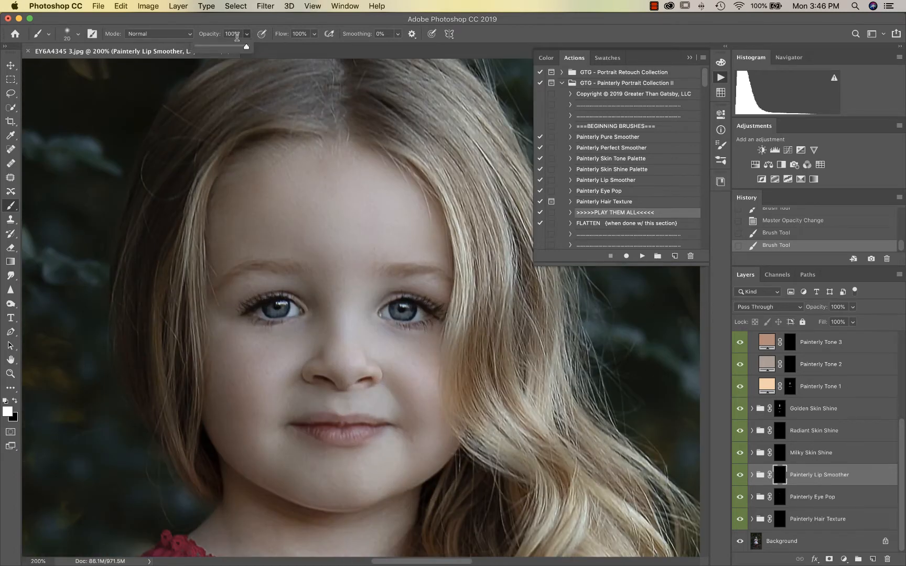
left_click(219, 46)
left_click(332, 437)
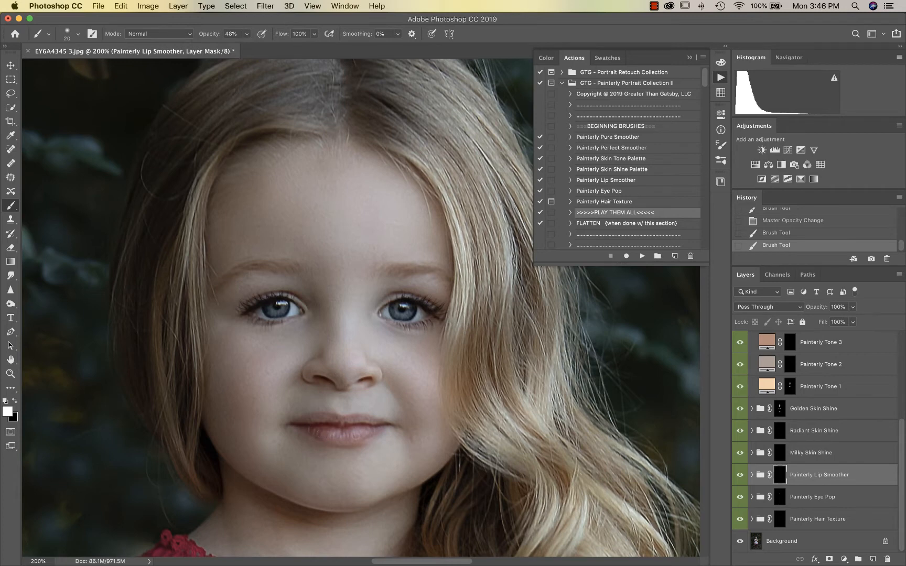
mouse_move(331, 435)
left_mouse_down()
mouse_move(354, 435)
mouse_move(305, 422)
left_mouse_up()
key("super+minus")
key("super+minus")
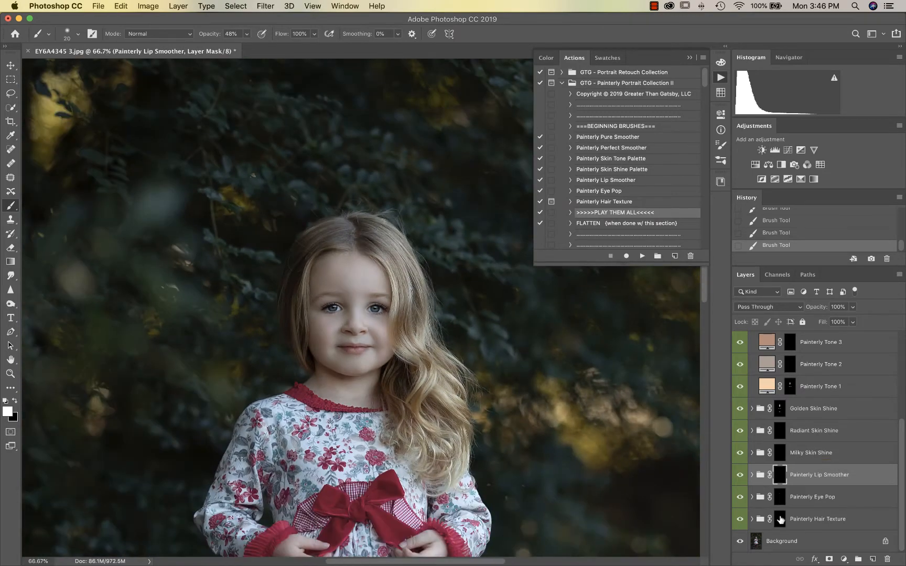
Brush Painterly Hair Texture into the girl's hair with a 125 brush and compare it on and off
left_click(779, 519)
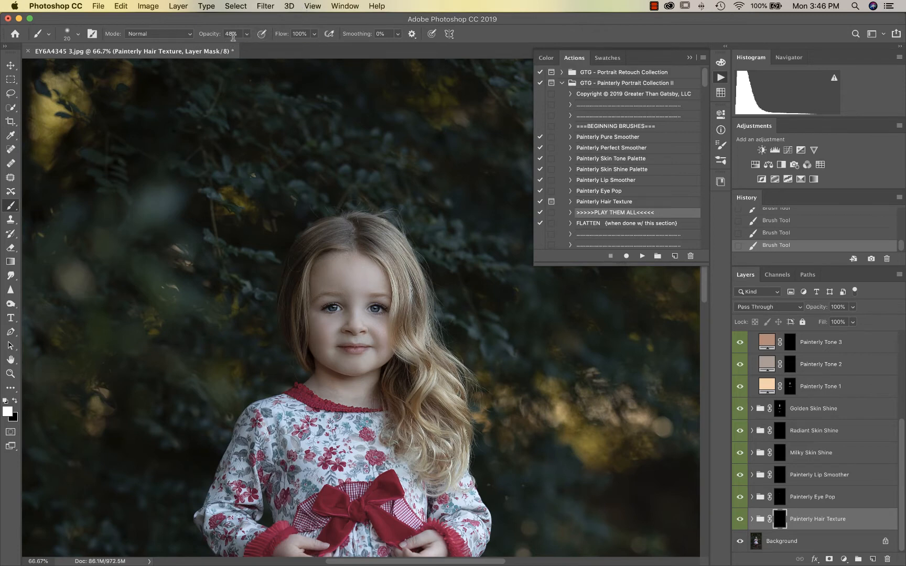
key("bracketright")
key("bracketright")
key("bracketright")
key("bracketright")
key("bracketright")
key("bracketright")
key("bracketright")
key("super+plus")
key("super+plus")
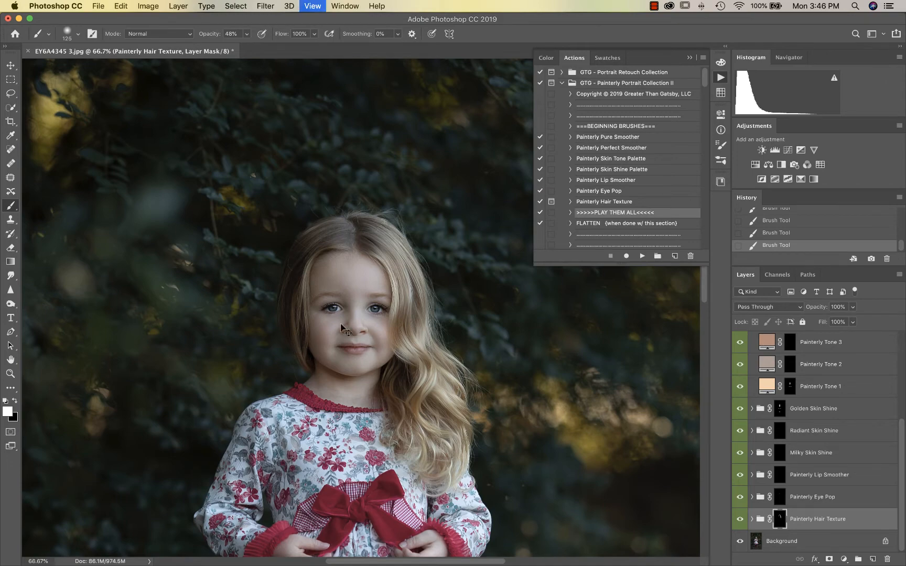
left_click(740, 522)
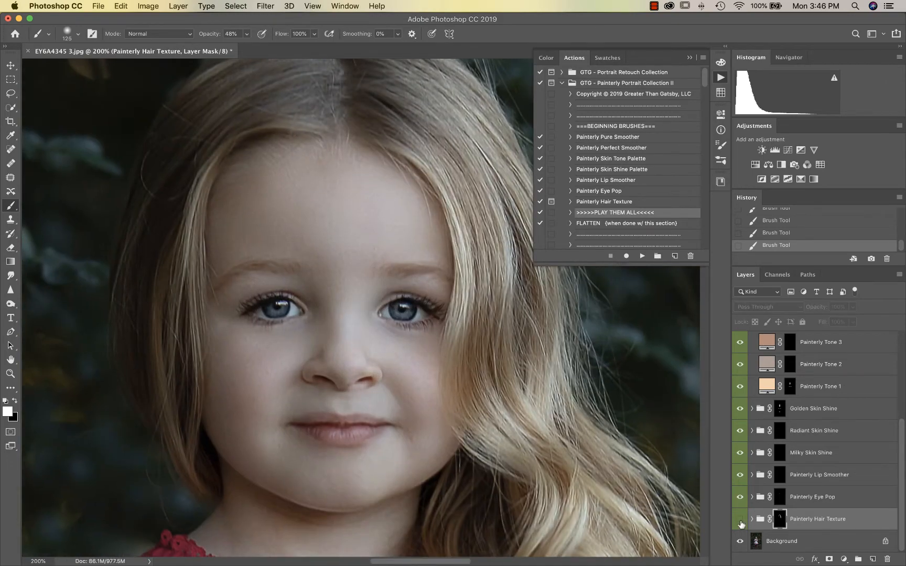
left_click(740, 522)
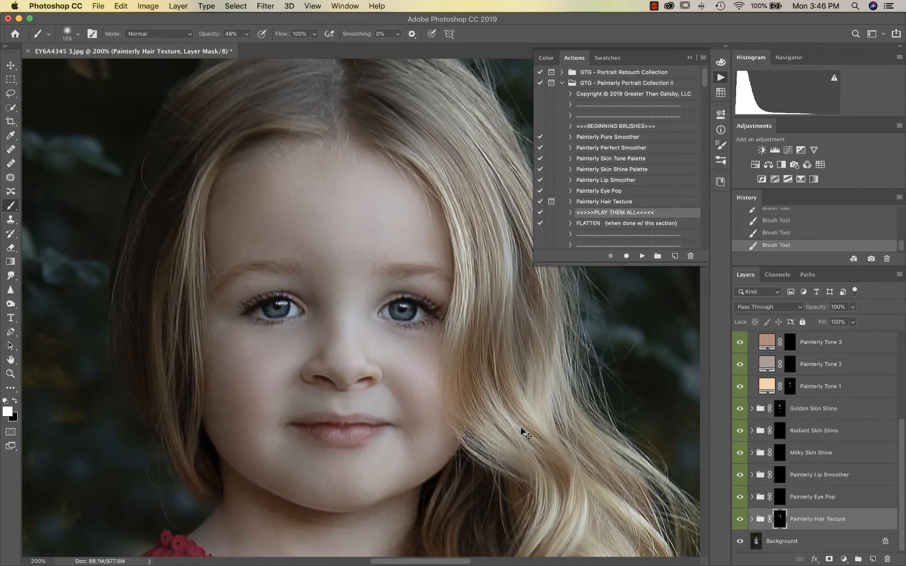
key("super+minus")
key("super+minus")
key("super+minus")
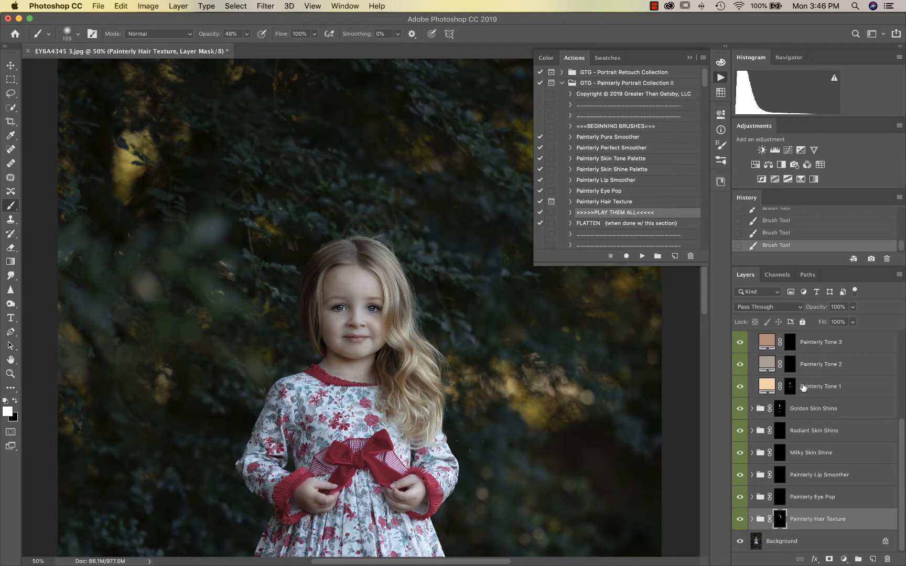
scroll(803, 388, "up", 5)
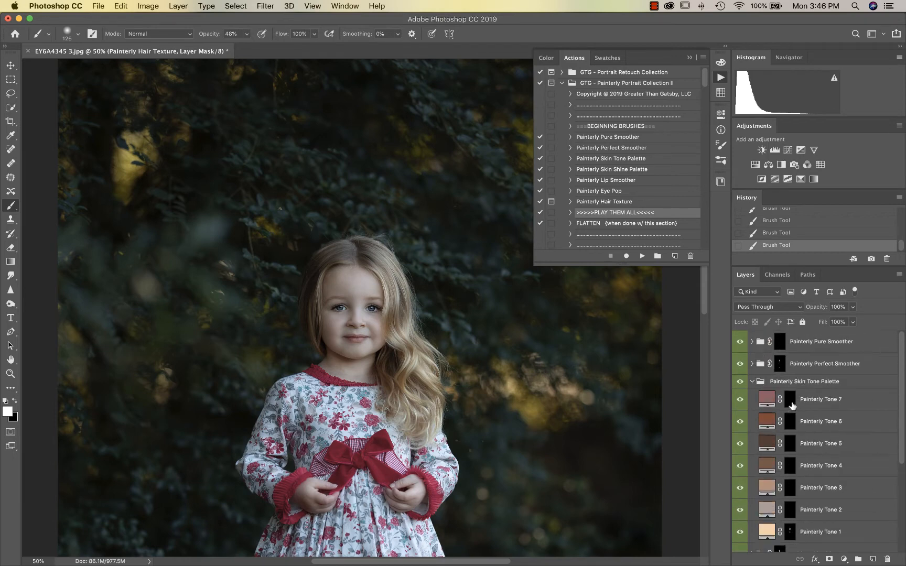
Paint a pink Painterly Tone 7 blush on the left cheek using a 50 brush at 65%
left_click(789, 401)
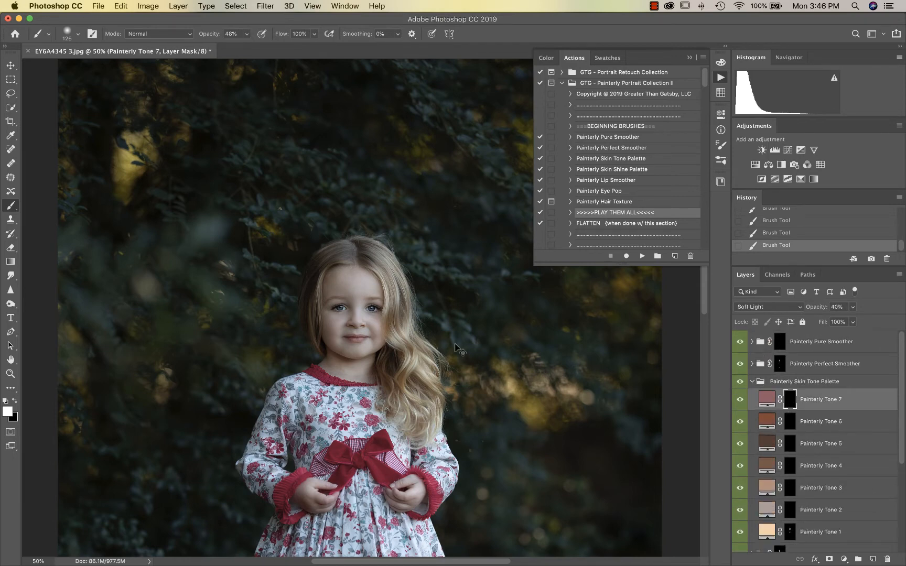
key("super+plus")
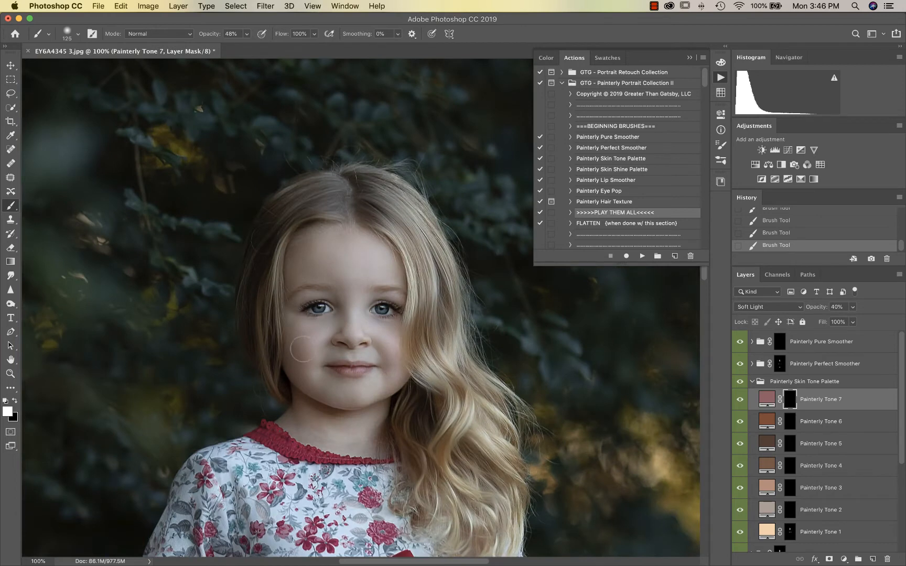
left_click_drag(298, 348, 300, 351)
key("super+plus")
key("bracketleft")
key("bracketleft")
key("bracketleft")
key("bracketleft")
key("bracketleft")
key("bracketleft")
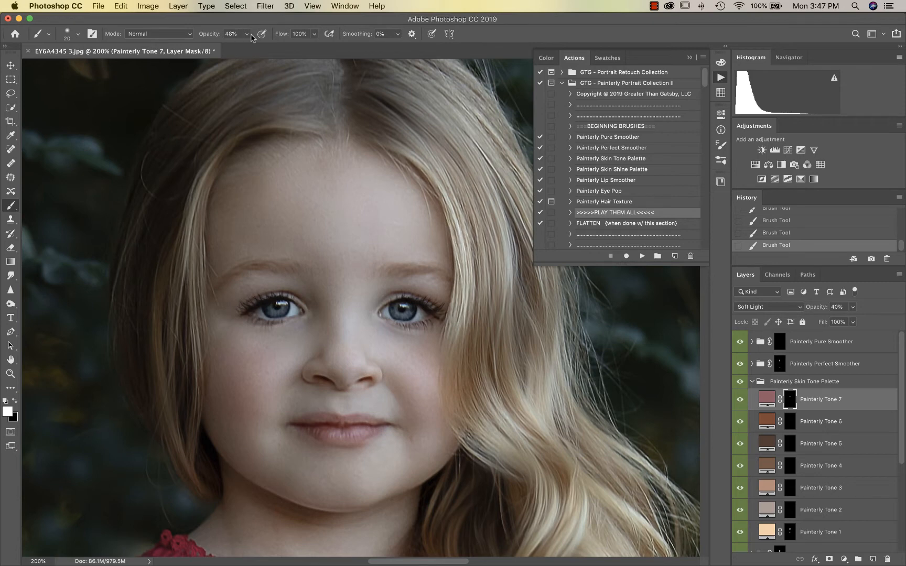
mouse_move(247, 35)
left_mouse_down()
mouse_move(265, 47)
mouse_move(256, 50)
left_mouse_up()
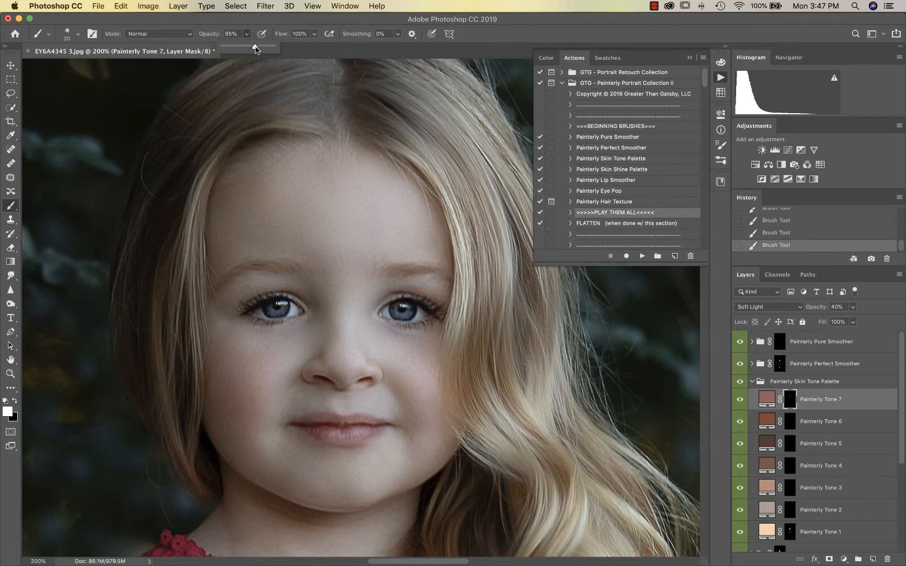
left_click(336, 419)
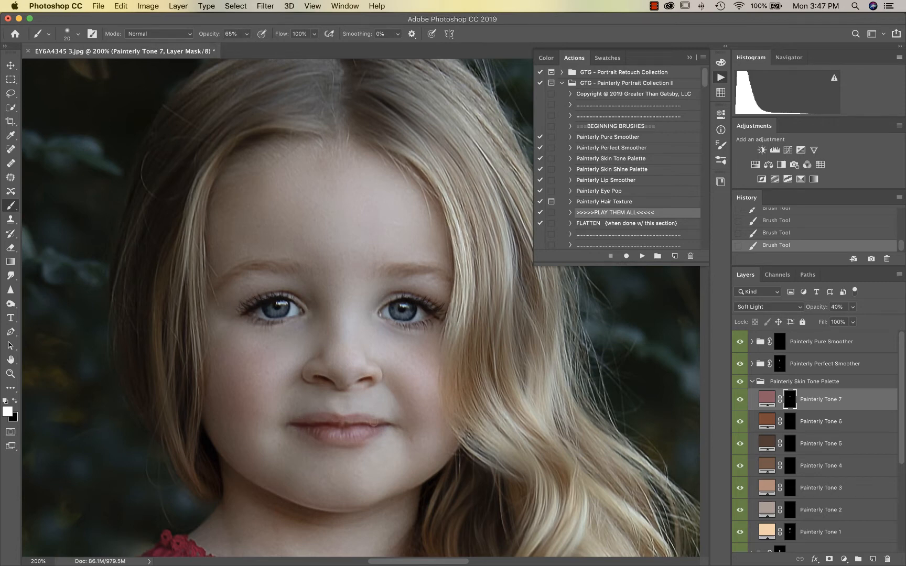
Create a History snapshot of the edit and view the original photo
key("super+minus")
key("super+minus")
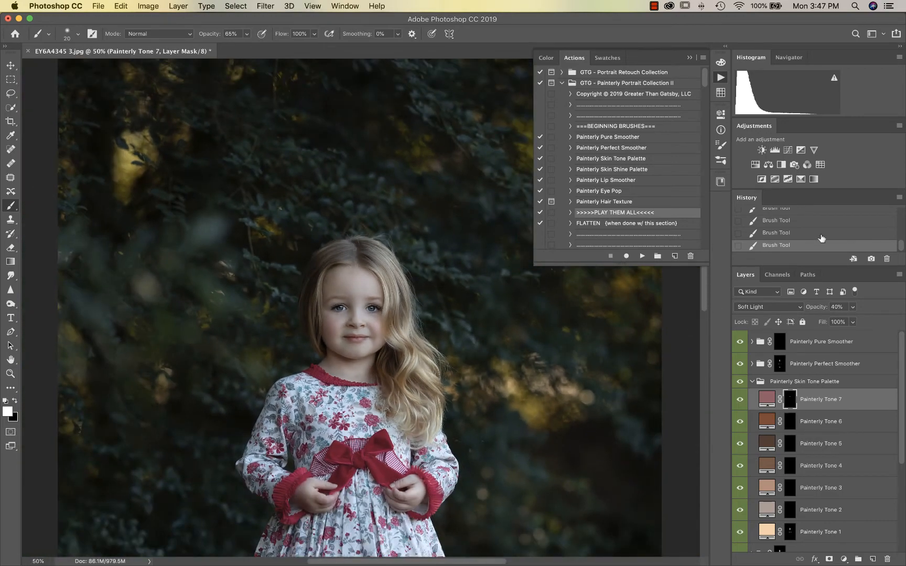
left_click(871, 259)
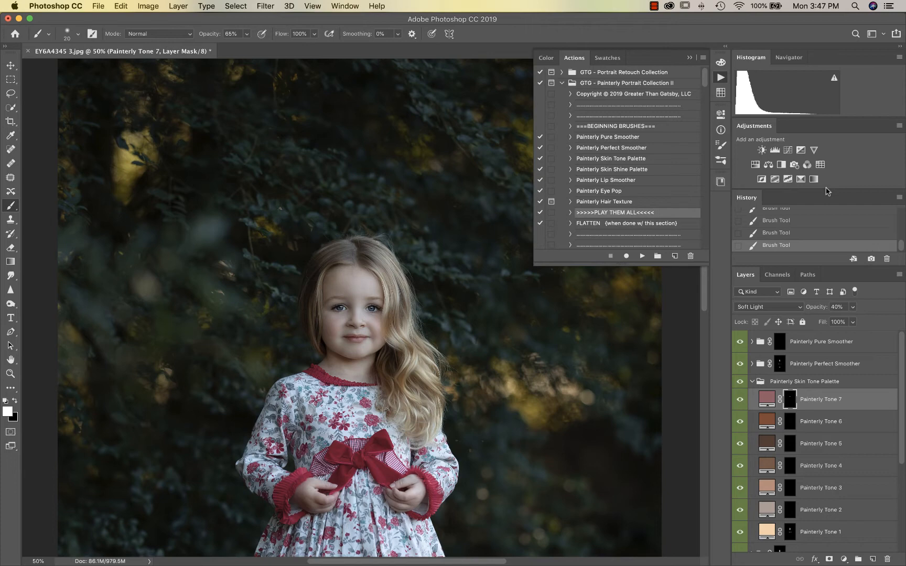
left_click(809, 222)
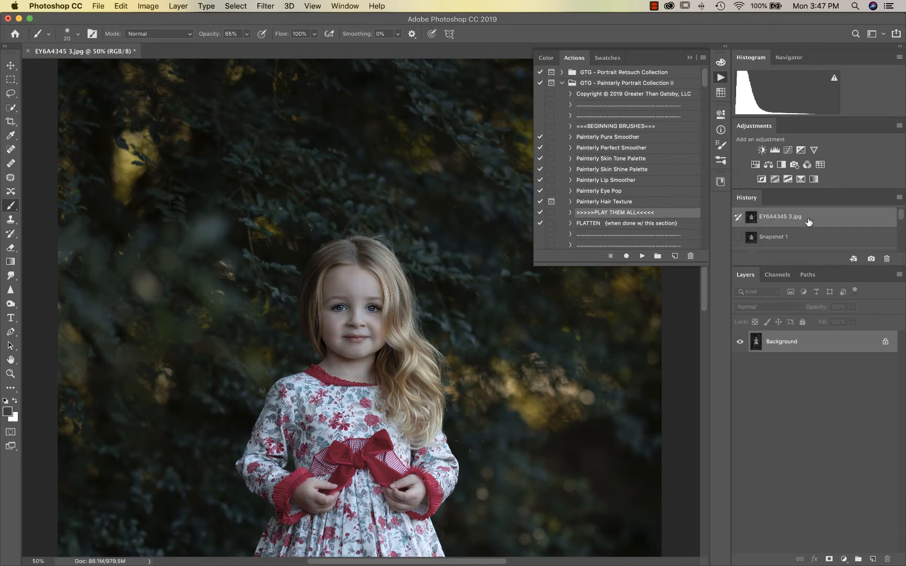
Switch between the original photo and Snapshot 1 to compare, ending on the snapshot
left_click(782, 238)
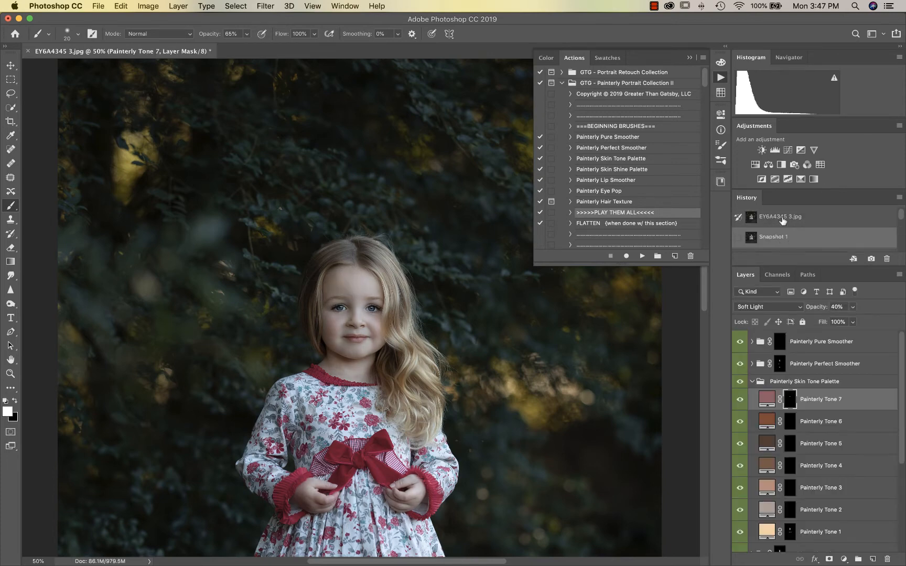
left_click(783, 220)
left_click(782, 239)
left_click(785, 220)
left_click(781, 238)
scroll(639, 175, "down", 3)
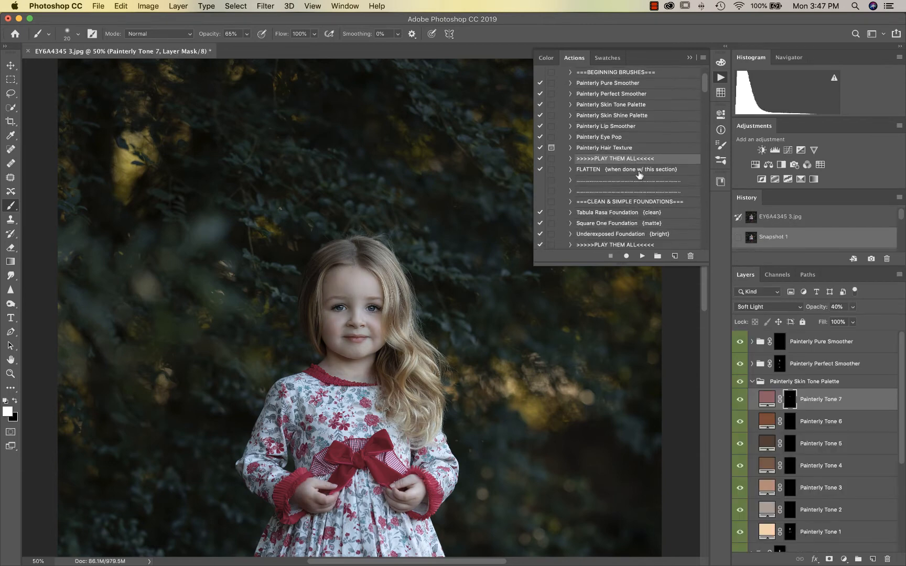
Run the FLATTEN action to merge everything into one Background layer
double_click(639, 173, "super")
scroll(610, 201, "down", 2)
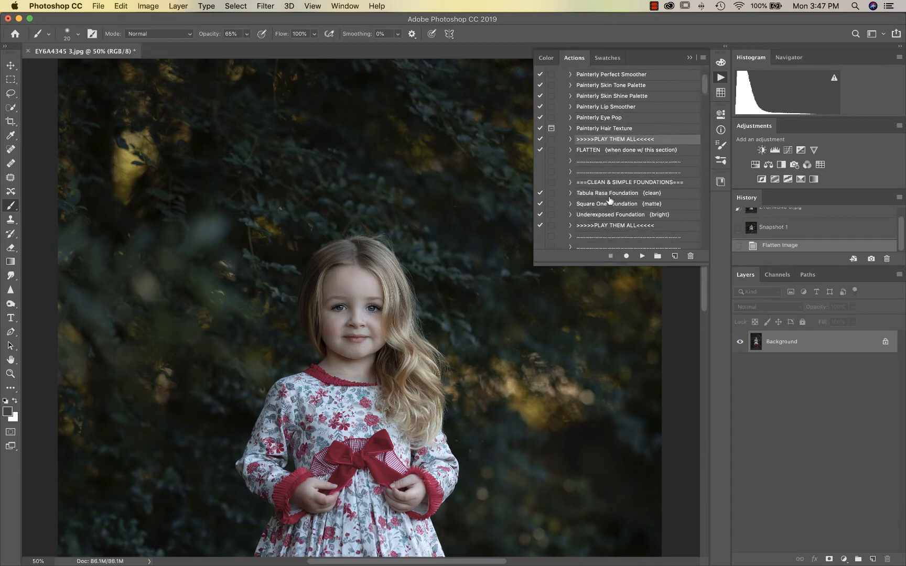
key("super+minus")
scroll(609, 199, "down", 2)
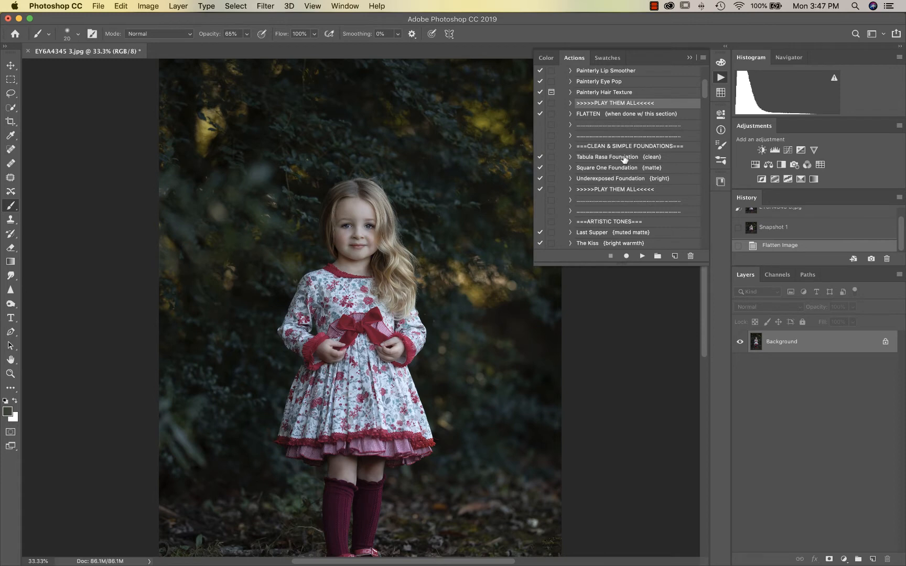
Run the Clean & Simple foundations PLAY THEM ALL action and compare Tabula Rasa Foundation on and off
left_click(621, 190)
left_click(641, 256)
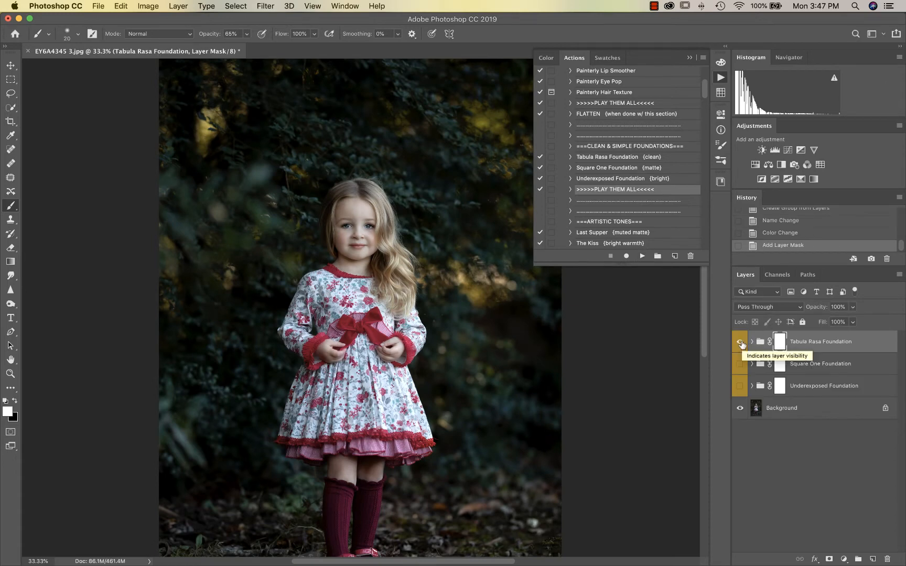
left_click(740, 343)
left_click(740, 343)
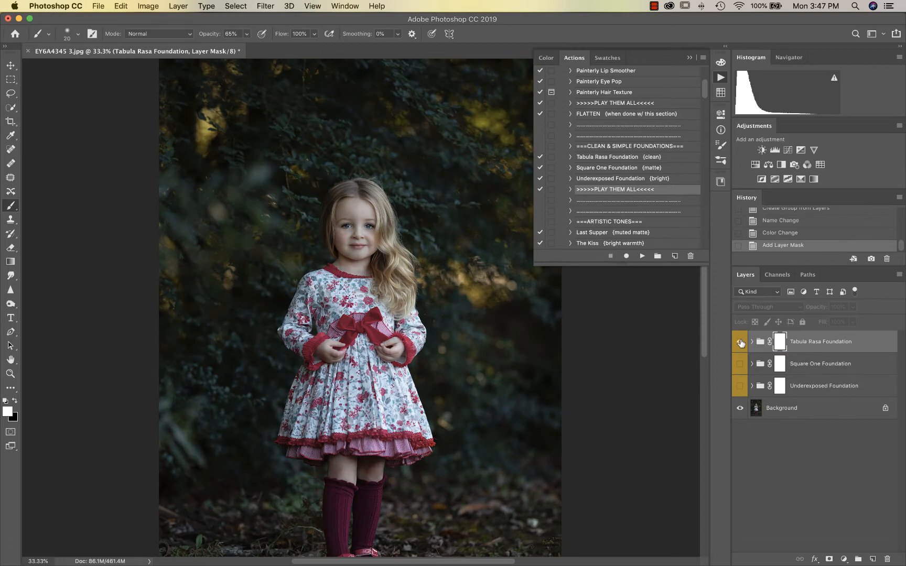
left_click(740, 343)
left_click(740, 343)
Hide Tabula Rasa and Square One, leaving only Underexposed Foundation visible and selected
left_click(740, 343)
left_click(740, 365)
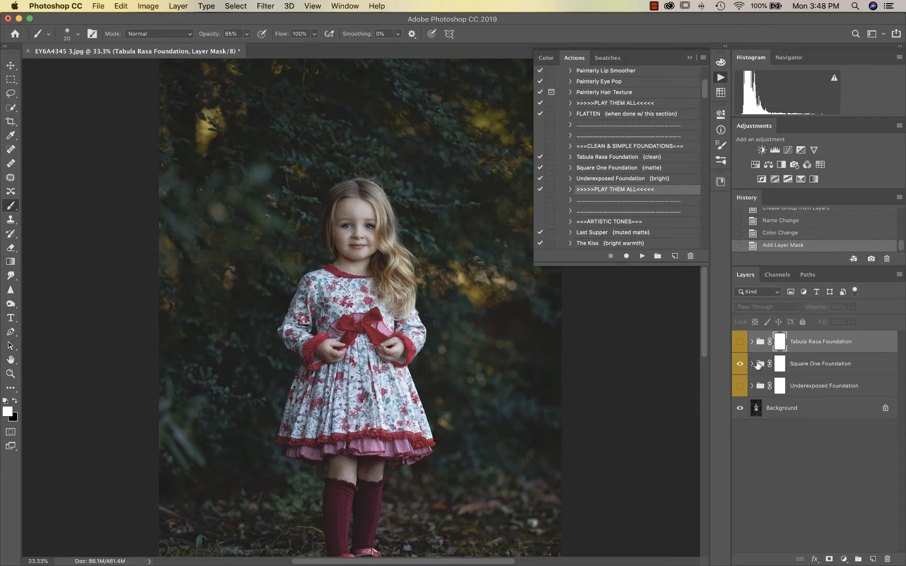
left_click(740, 364)
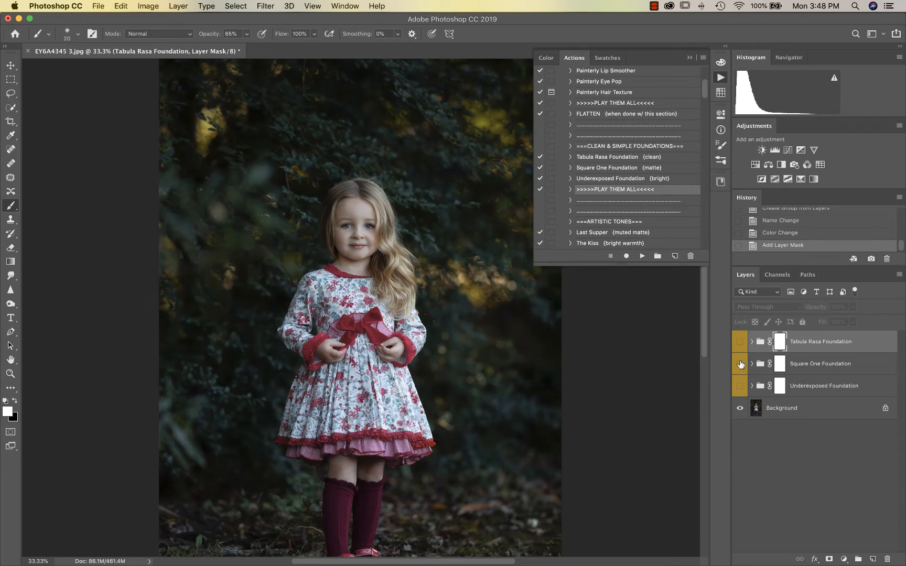
left_click(740, 387)
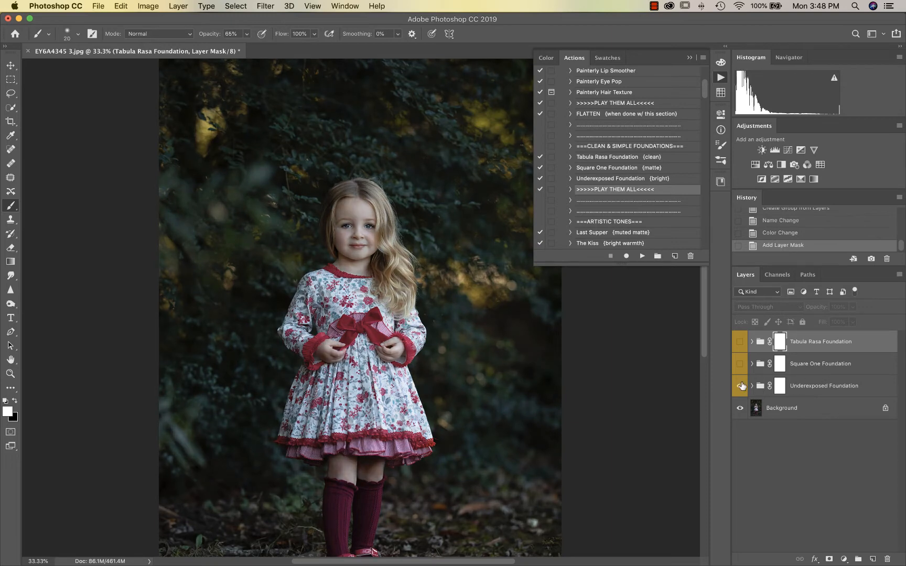
left_click(823, 386)
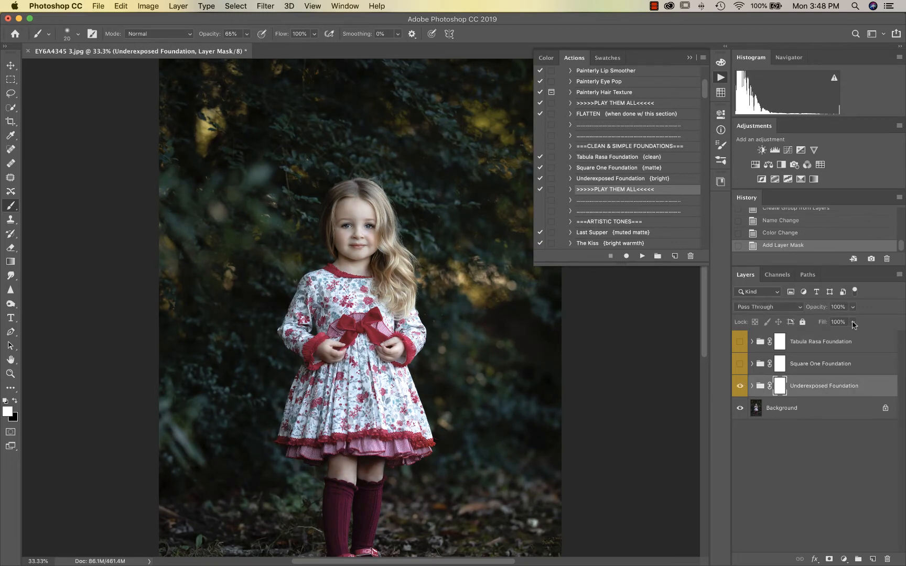
left_click(852, 323)
Lower the Underexposed Foundation group opacity to 35%, then merge the image to one layer
left_click(824, 322)
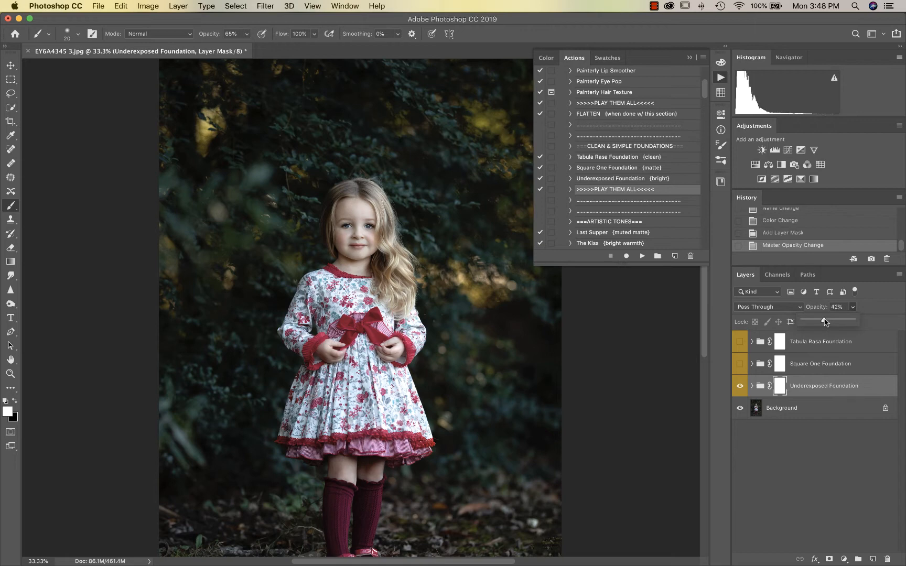
left_click_drag(824, 322, 821, 322)
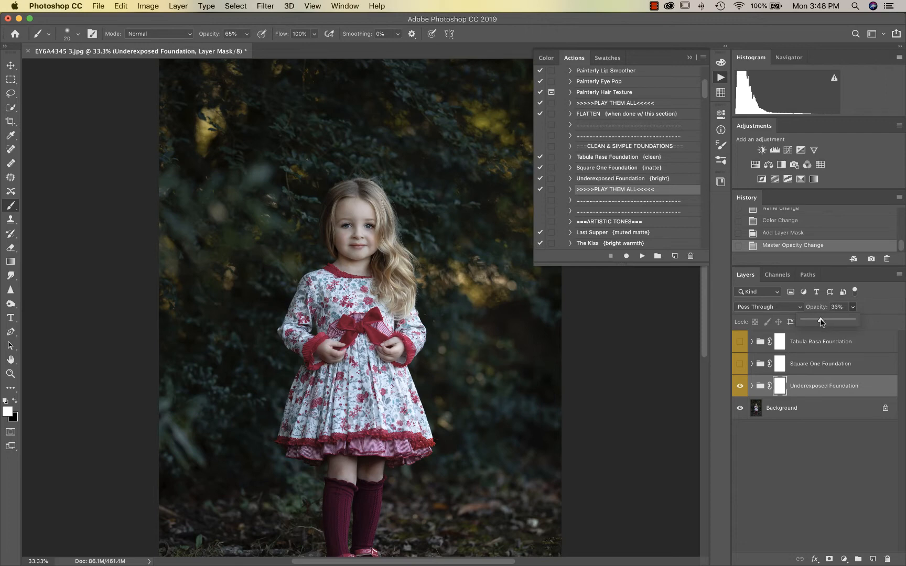
left_click_drag(821, 322, 821, 322)
scroll(644, 189, "down", 3)
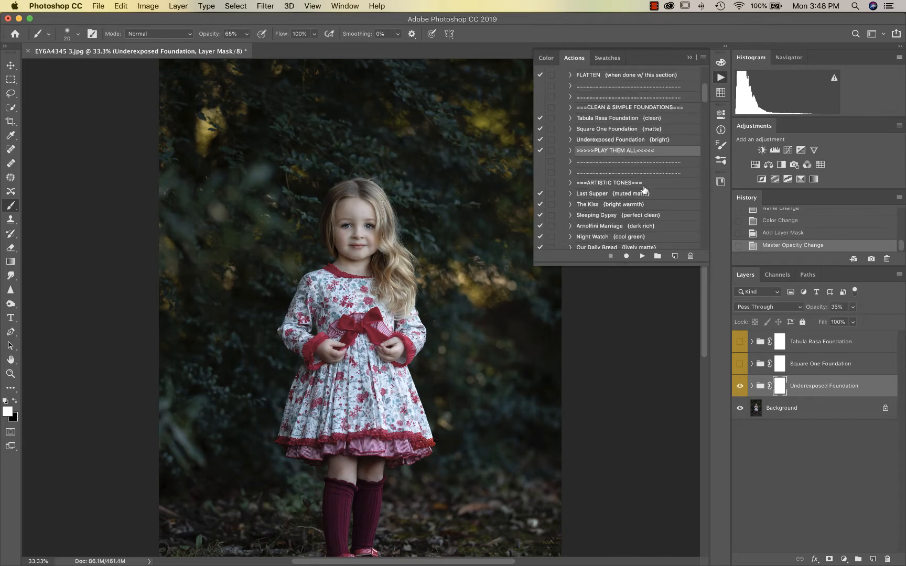
key("super+shift+e")
left_click(536, 197)
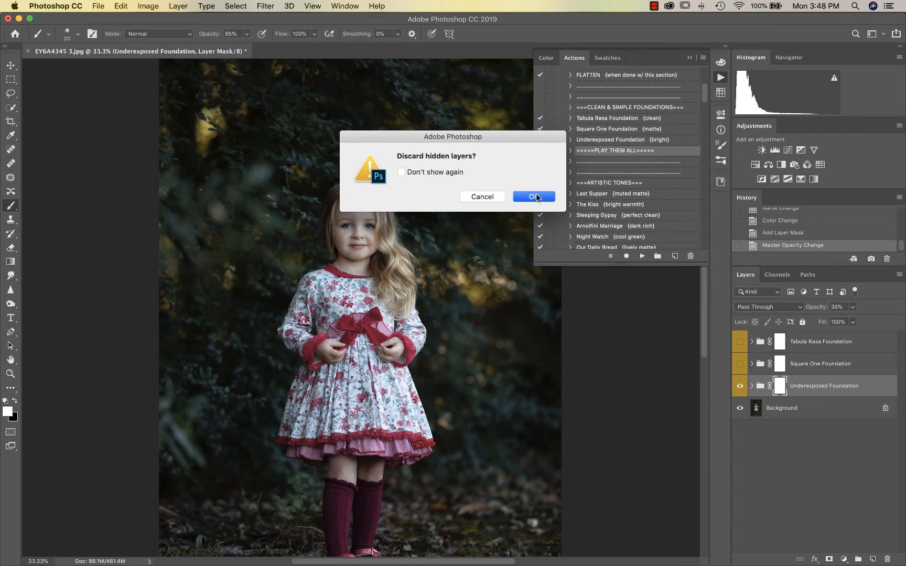
scroll(662, 177, "down", 10)
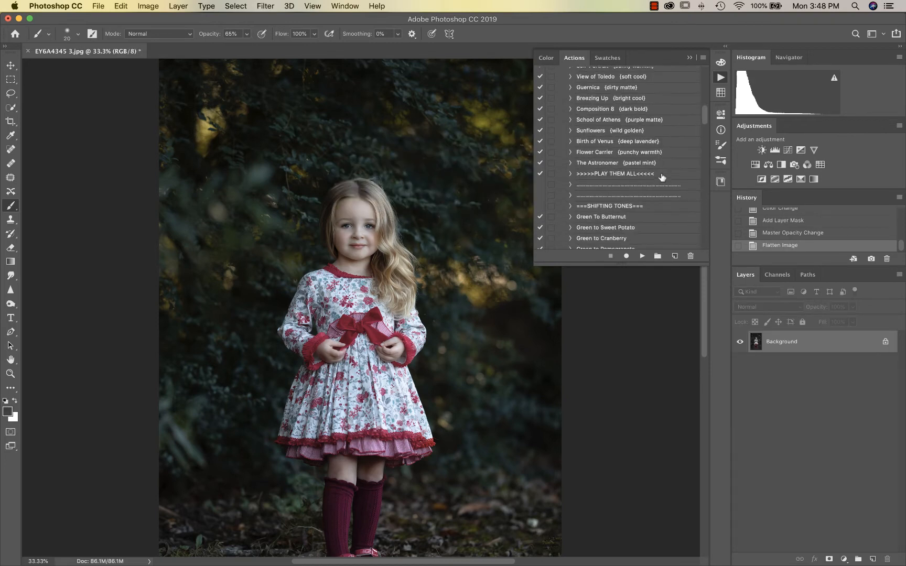
scroll(662, 177, "down", 3)
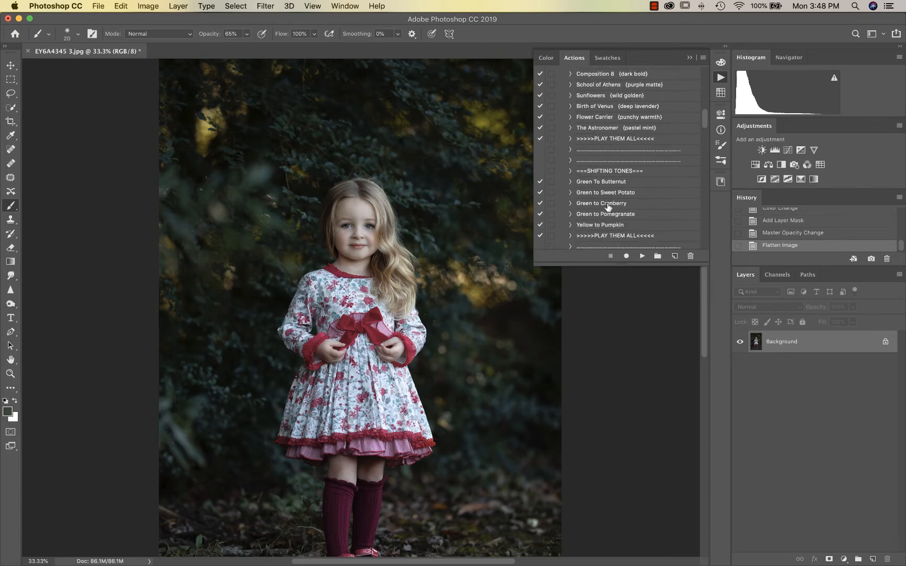
key("super+minus")
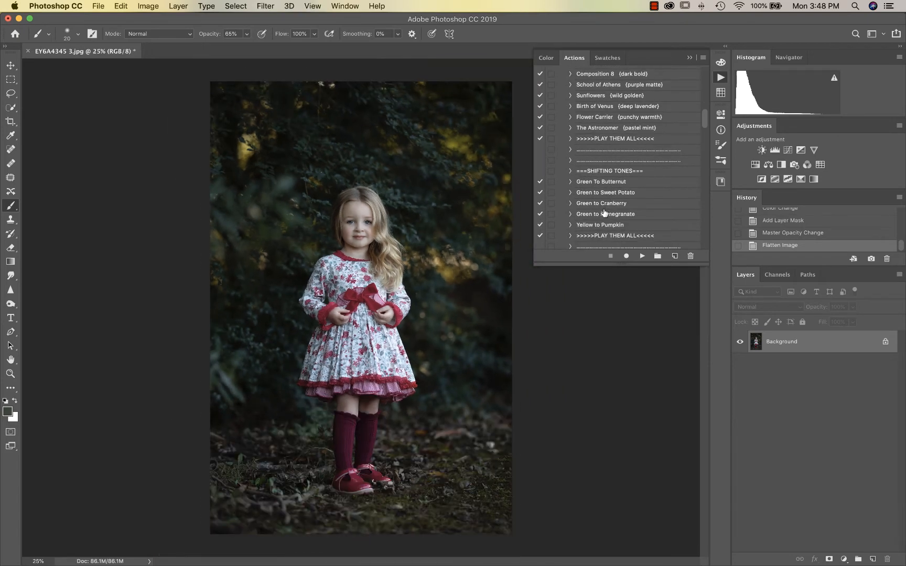
scroll(606, 200, "up", 10)
scroll(605, 148, "up", 10)
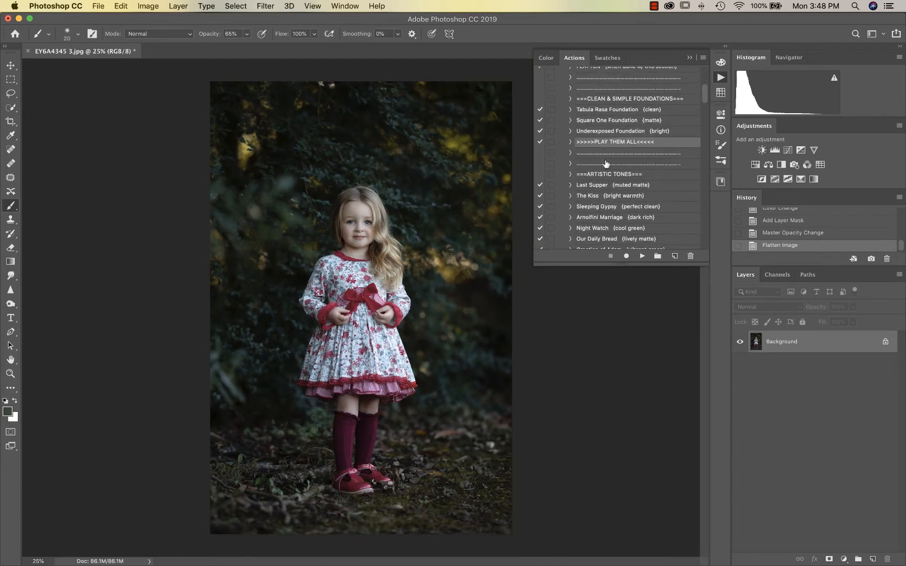
scroll(615, 175, "down", 12)
scroll(616, 175, "down", 12)
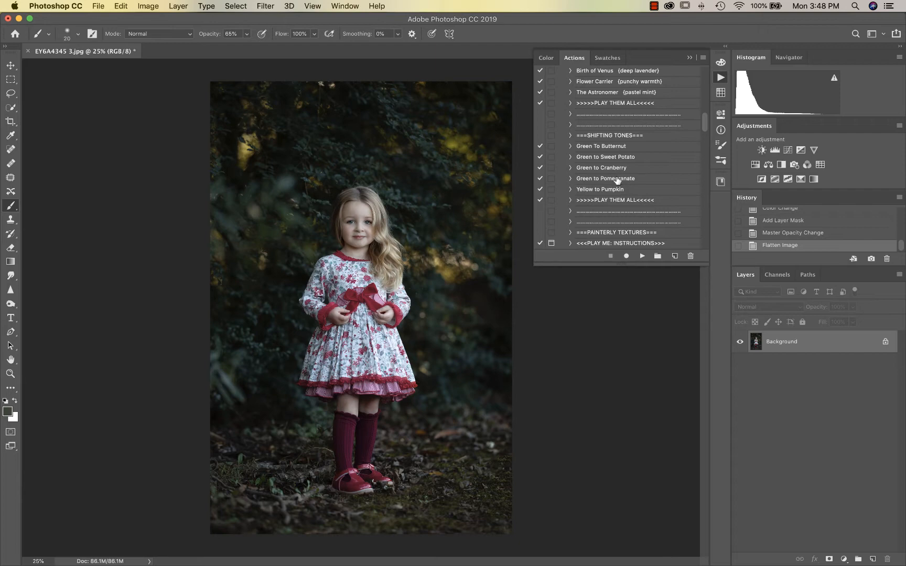
Play the Green to Pomegranate action, then toggle its layer to compare the reddened foliage
left_click(615, 180)
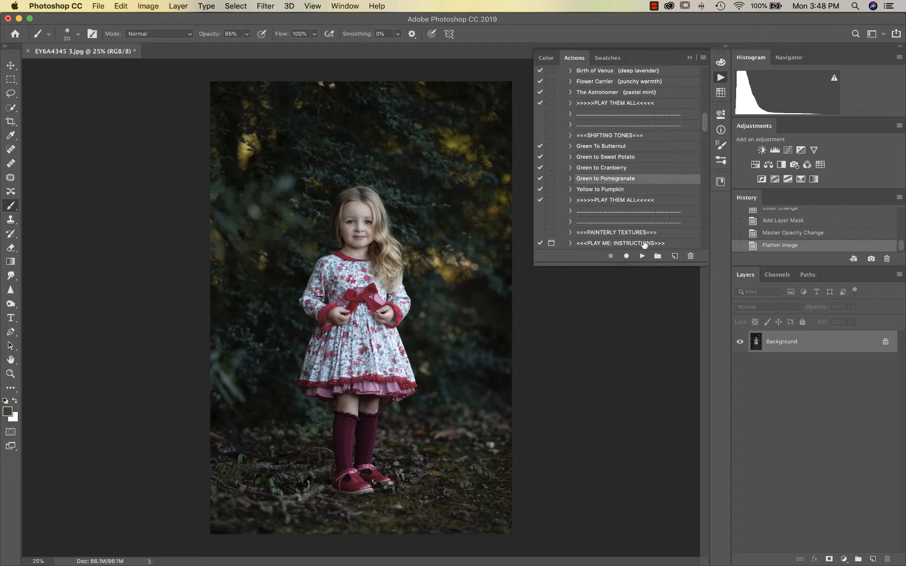
left_click(641, 256)
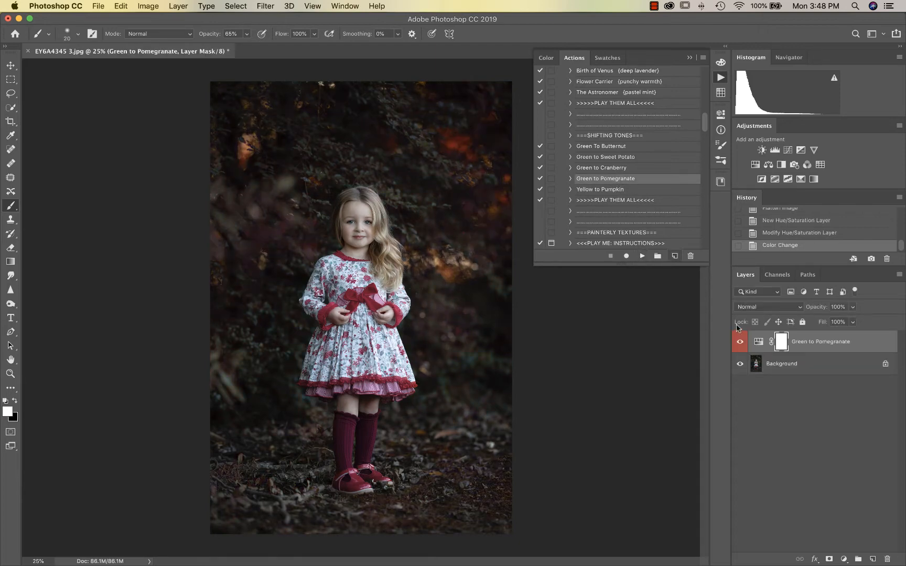
left_click(739, 343)
left_click(739, 344)
left_click(739, 344)
left_click(740, 343)
left_click(740, 343)
left_click(740, 343)
left_click(741, 343)
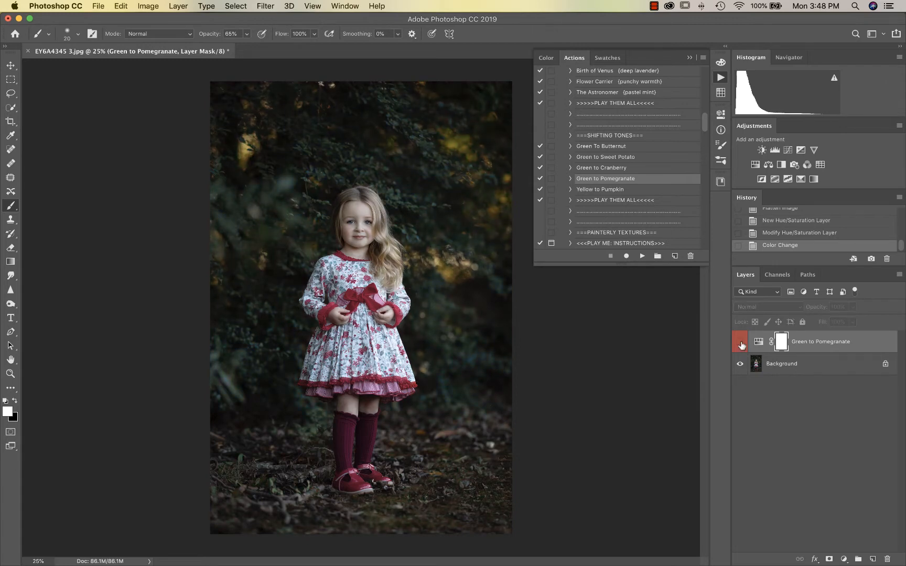
left_click(740, 343)
left_click(740, 344)
left_click(741, 343)
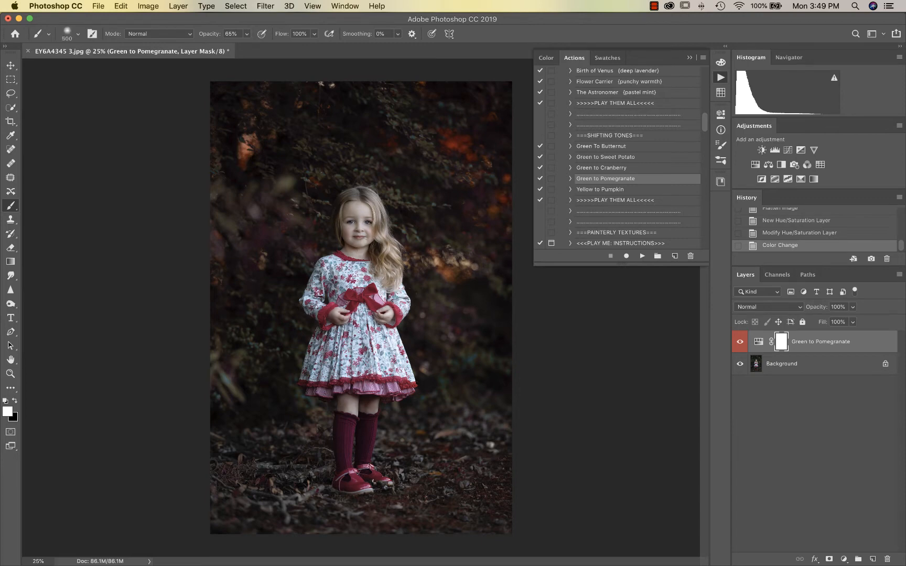
Paint the girl and her chest out of the Green to Pomegranate mask with a 600 px black brush at 100%
key("bracketright")
key("x")
left_click_drag(247, 34, 270, 51)
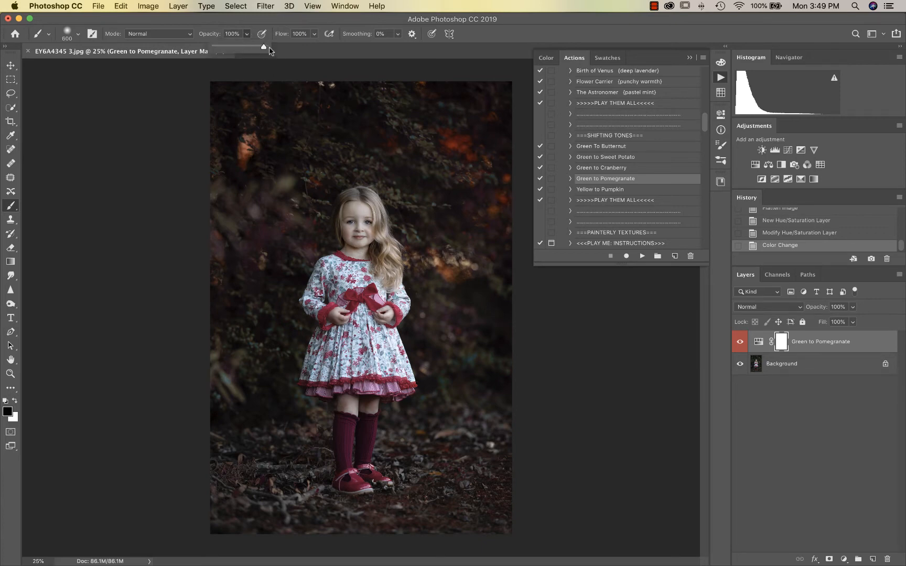
left_click(376, 269)
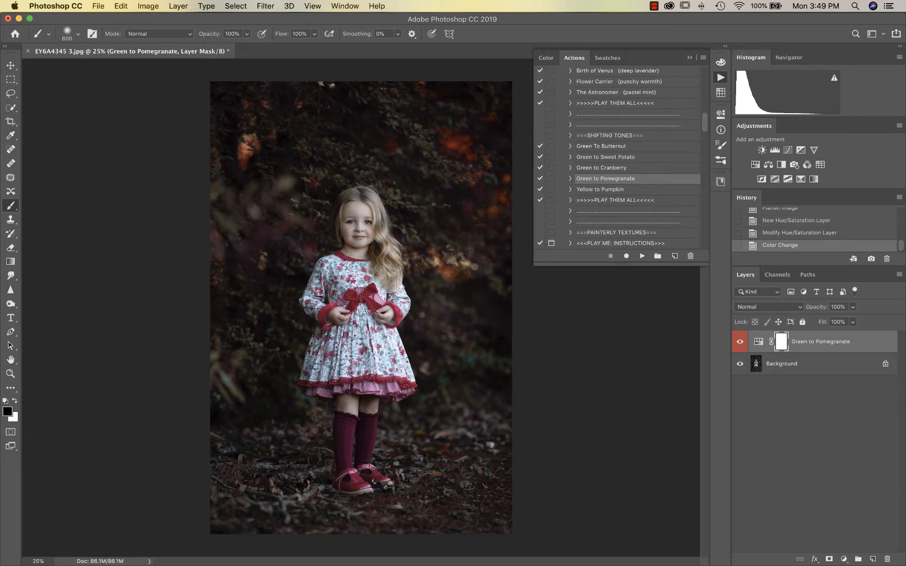
mouse_move(345, 299)
left_mouse_down()
mouse_move(357, 338)
mouse_move(359, 441)
mouse_move(363, 389)
left_mouse_up()
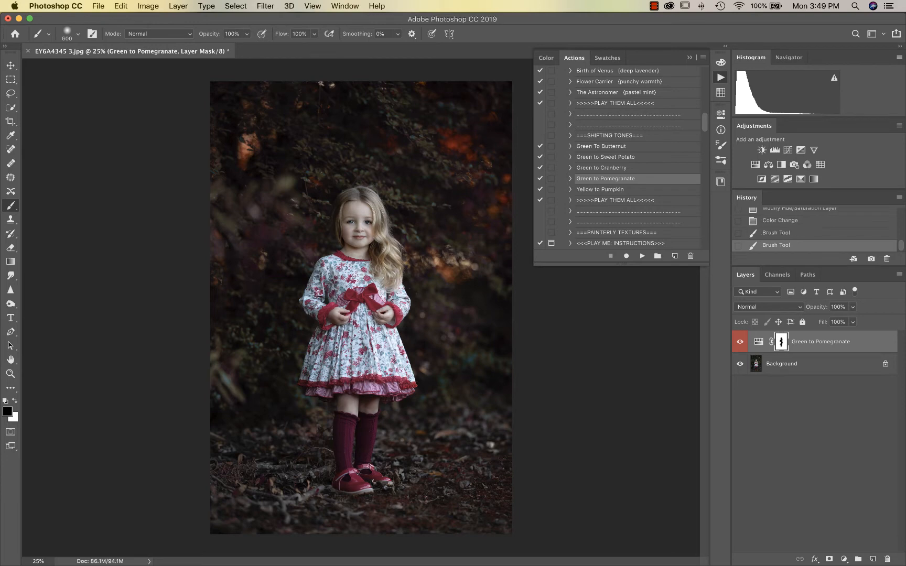
mouse_move(372, 306)
left_mouse_down()
mouse_move(378, 244)
mouse_move(368, 293)
mouse_move(358, 300)
left_mouse_up()
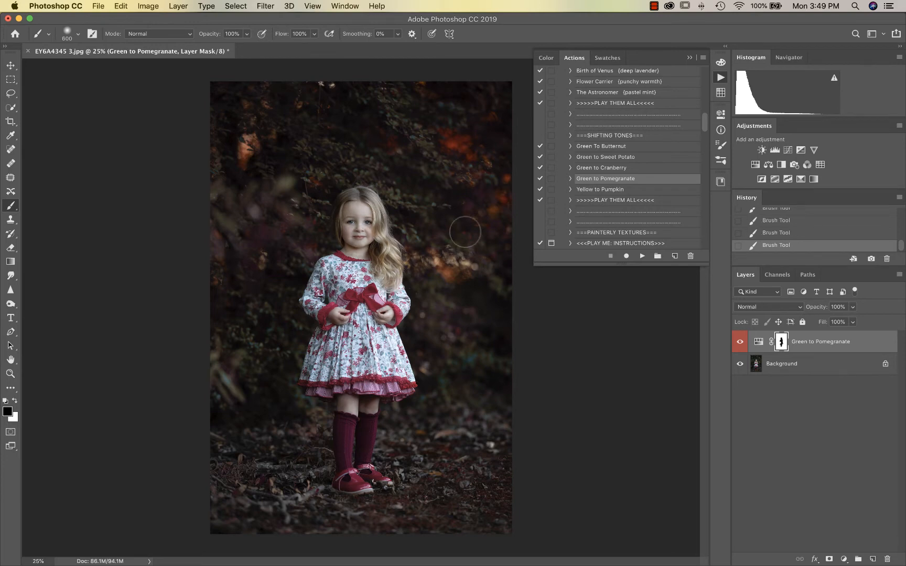
Run the Da Vinci (light paint + clean contrast) action and agree to flatten the image
scroll(661, 193, "down", 8)
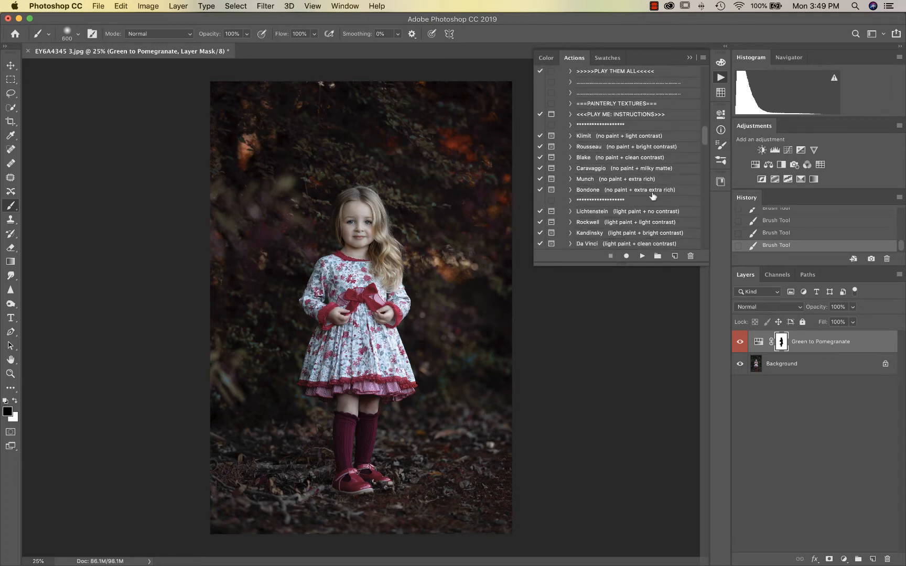
scroll(652, 195, "down", 4)
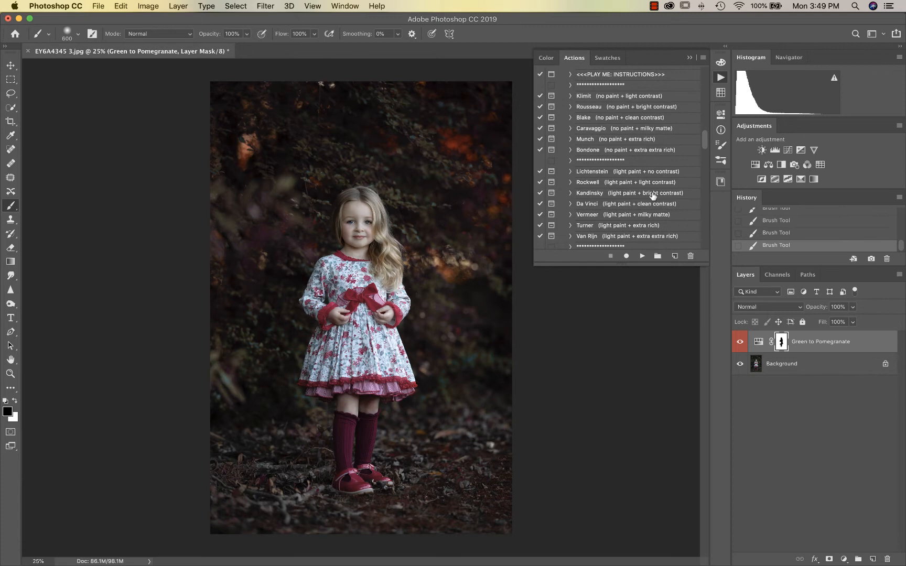
left_click(623, 208)
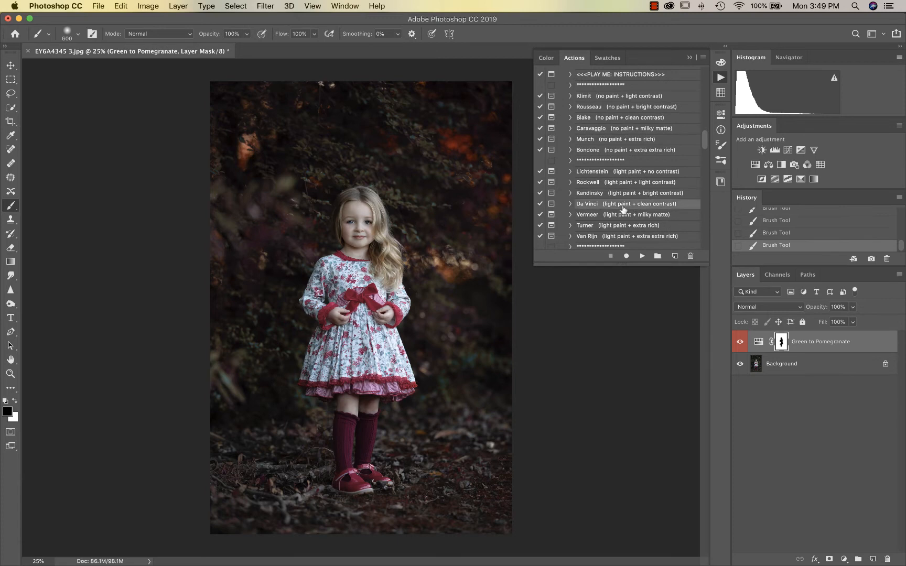
left_click(649, 257)
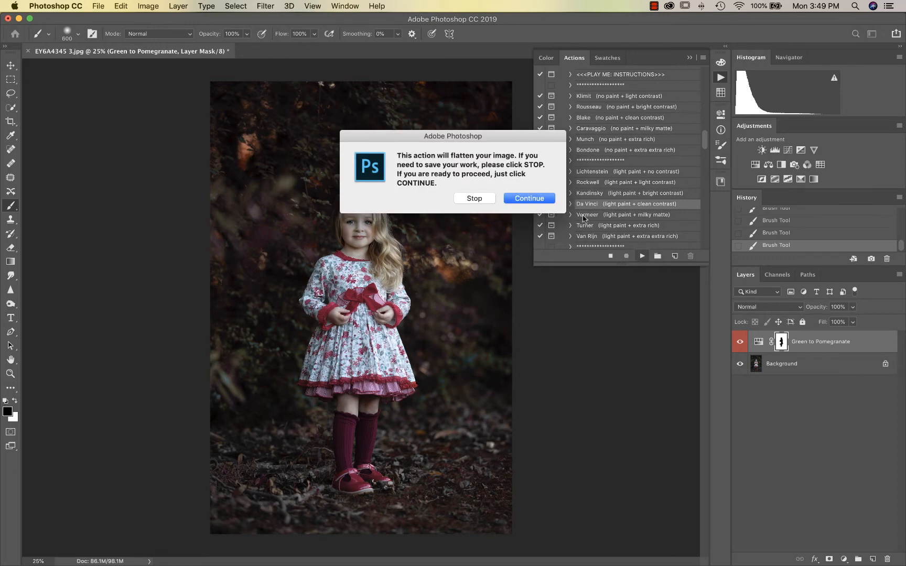
left_click(530, 197)
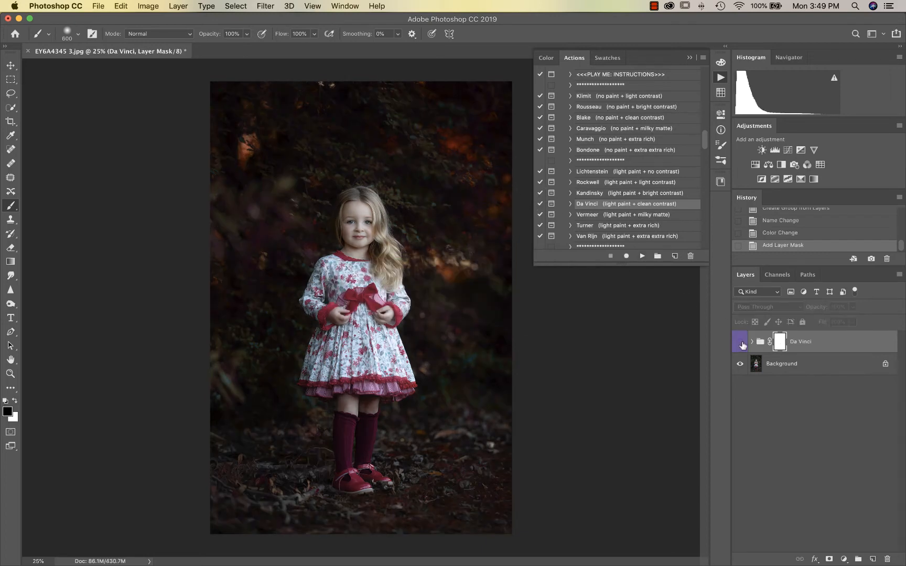
At 50% zoom, mask the Da Vinci effect off the girl's face, dress and legs
left_click(741, 343)
left_click(740, 343)
key("super+equal")
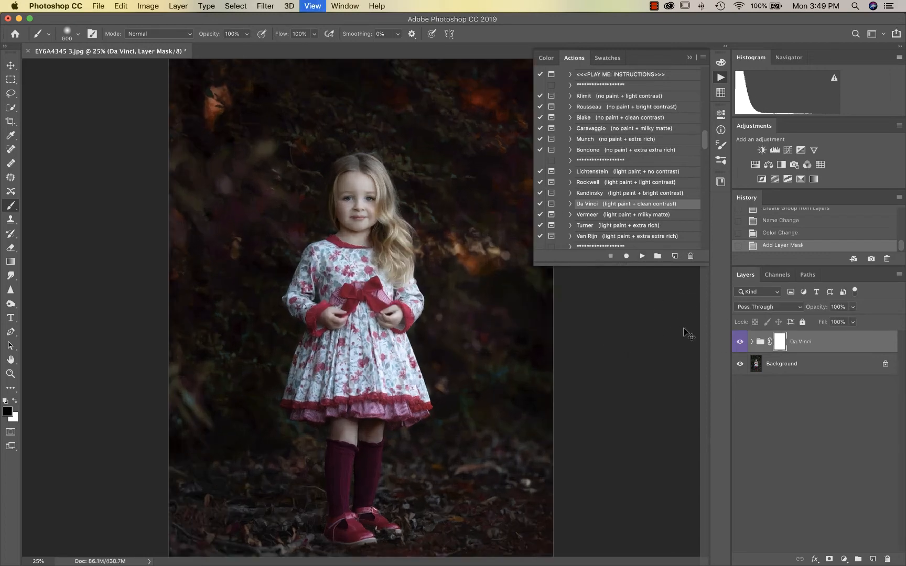
scroll(344, 291, "up", 2)
scroll(343, 296, "up", 2)
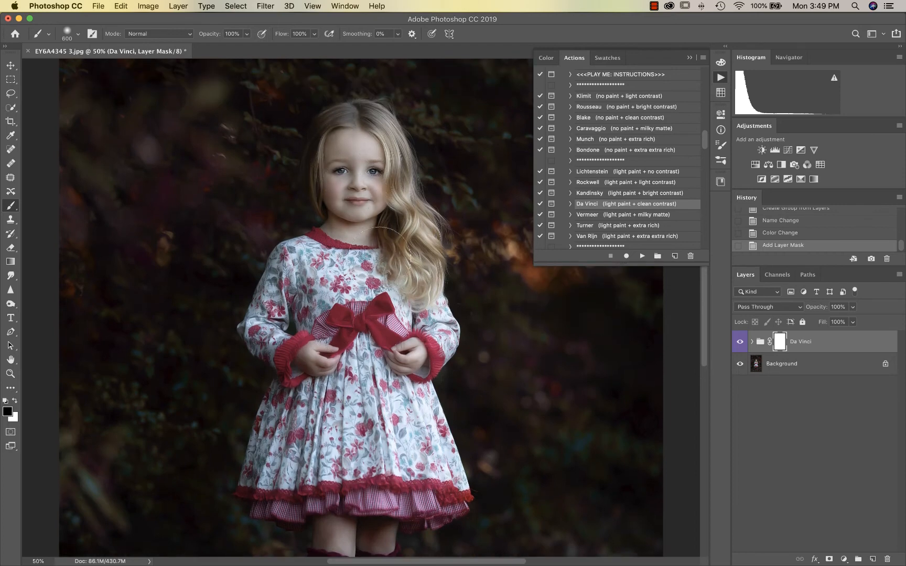
left_click_drag(359, 181, 354, 222)
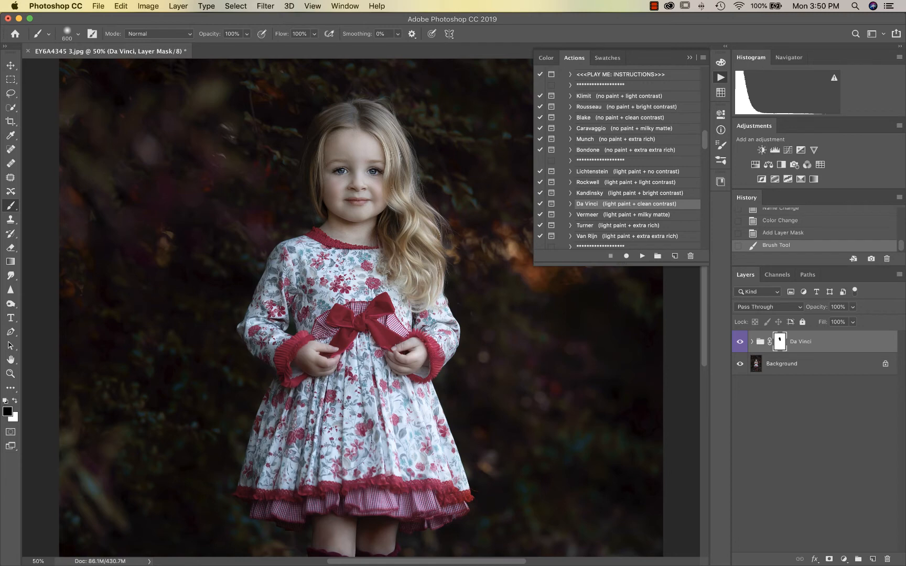
mouse_move(349, 435)
left_mouse_down()
mouse_move(409, 425)
mouse_move(414, 438)
left_mouse_up()
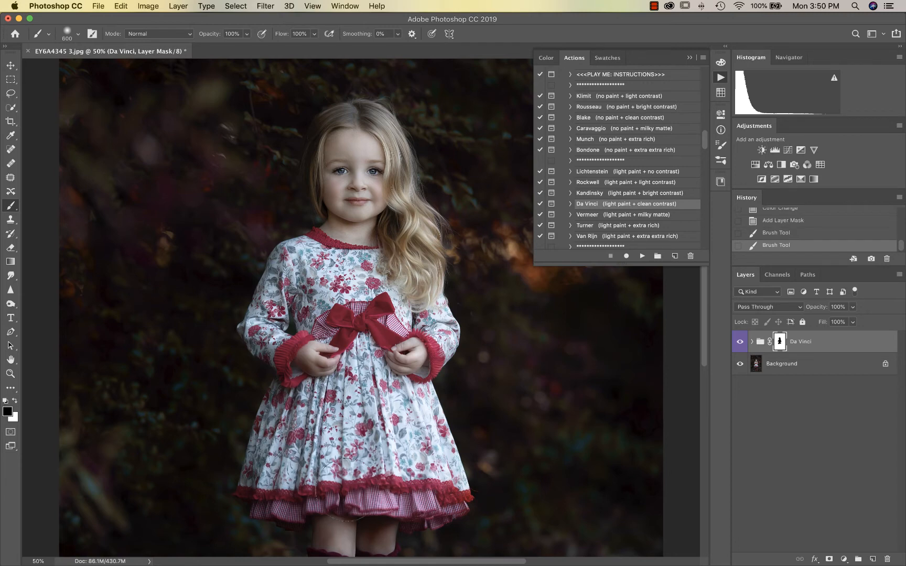
left_click_drag(346, 490, 343, 492)
scroll(341, 495, "down", 5)
Shrink the brush to 200 and mask the painterly effect off her shoes
key("bracketleft")
key("bracketleft")
key("bracketleft")
key("bracketleft")
key("bracketleft")
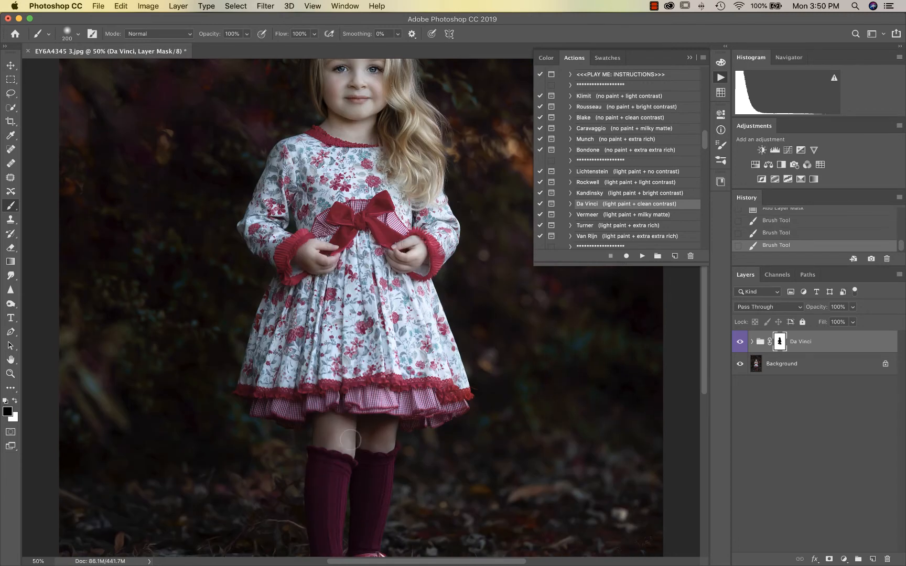
mouse_move(350, 440)
left_mouse_down()
mouse_move(350, 408)
mouse_move(344, 440)
mouse_move(327, 434)
mouse_move(364, 421)
mouse_move(383, 433)
left_mouse_up()
scroll(382, 433, "down", 1)
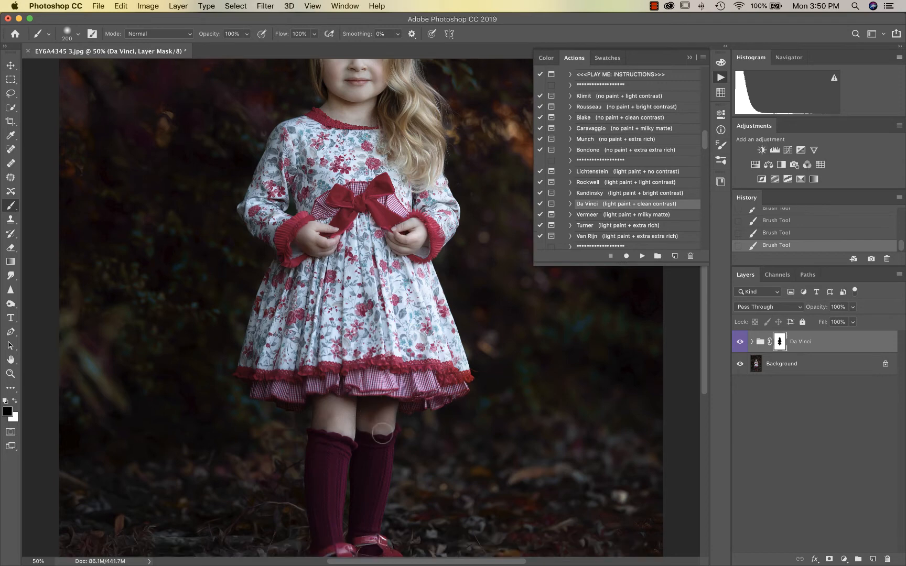
scroll(382, 433, "down", 7)
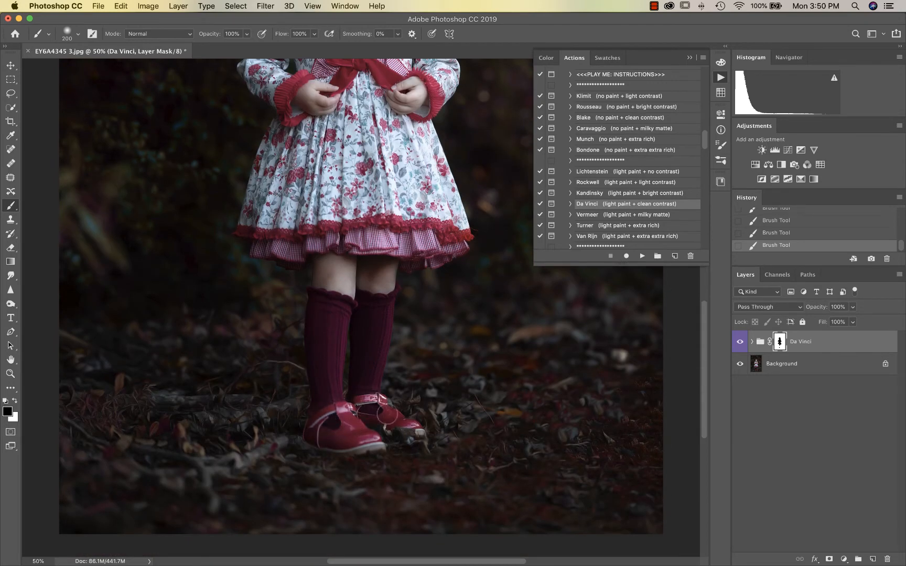
mouse_move(388, 416)
left_mouse_down()
mouse_move(406, 426)
mouse_move(372, 406)
mouse_move(365, 412)
left_mouse_up()
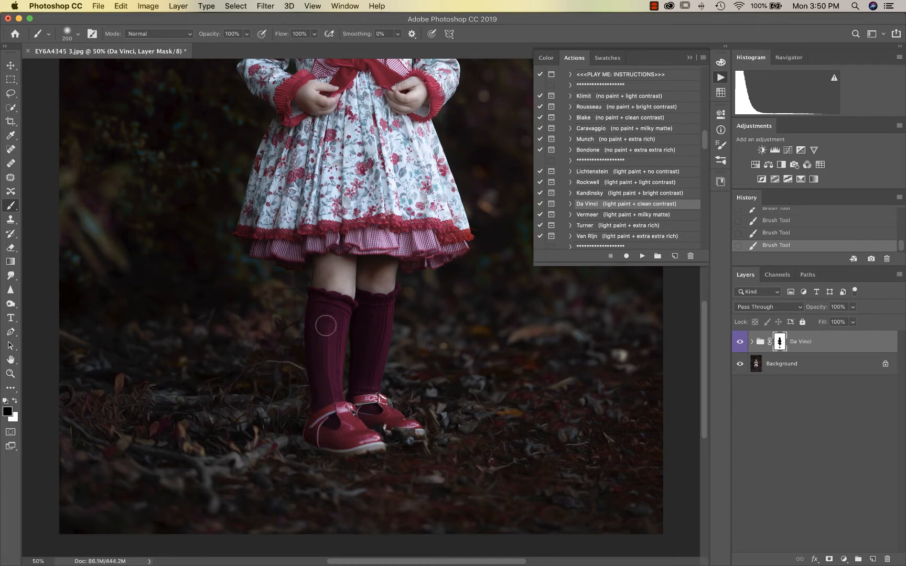
scroll(326, 325, "up", 5)
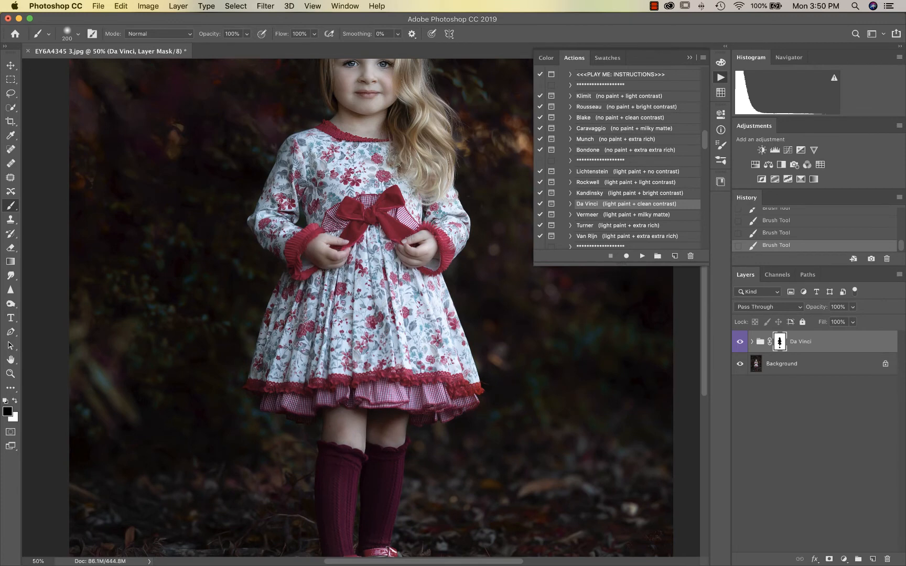
scroll(364, 155, "up", 3)
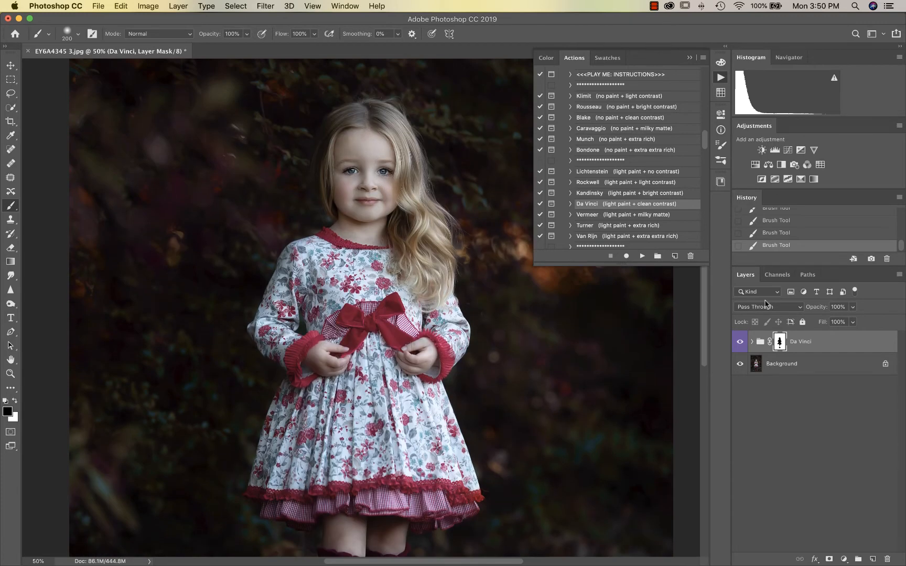
Zoom out and toggle the Da Vinci group to compare the masked result
key("super+minus")
left_click(745, 345)
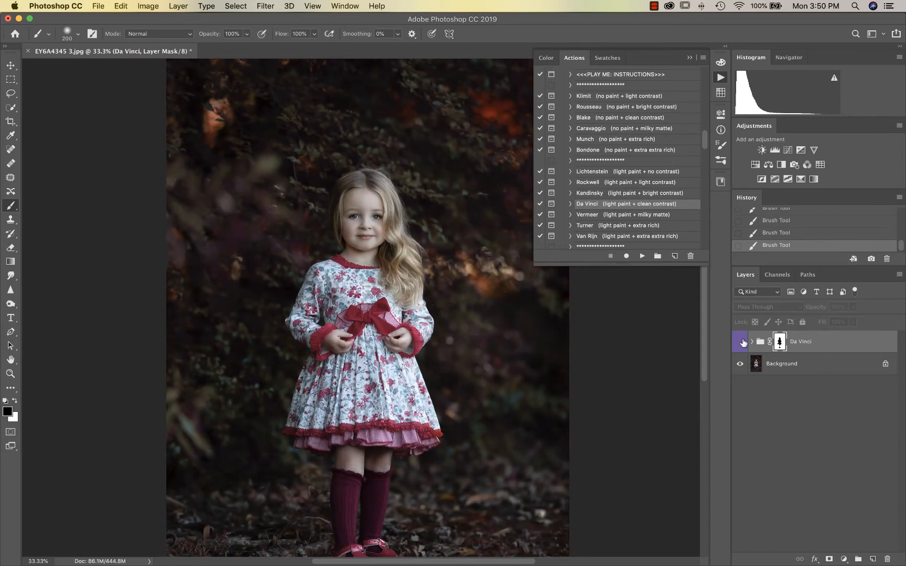
left_click(743, 343)
left_click(742, 343)
left_click(742, 343)
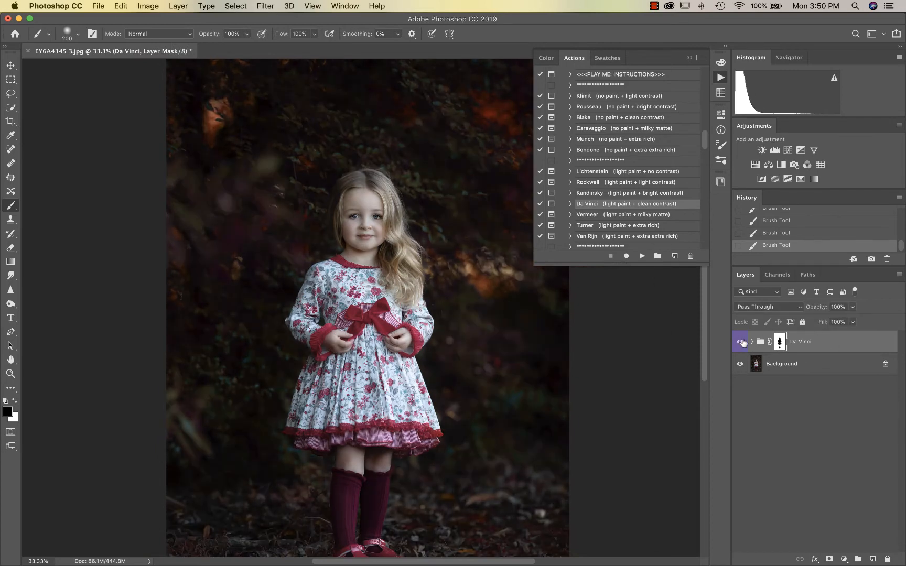
key("super+minus")
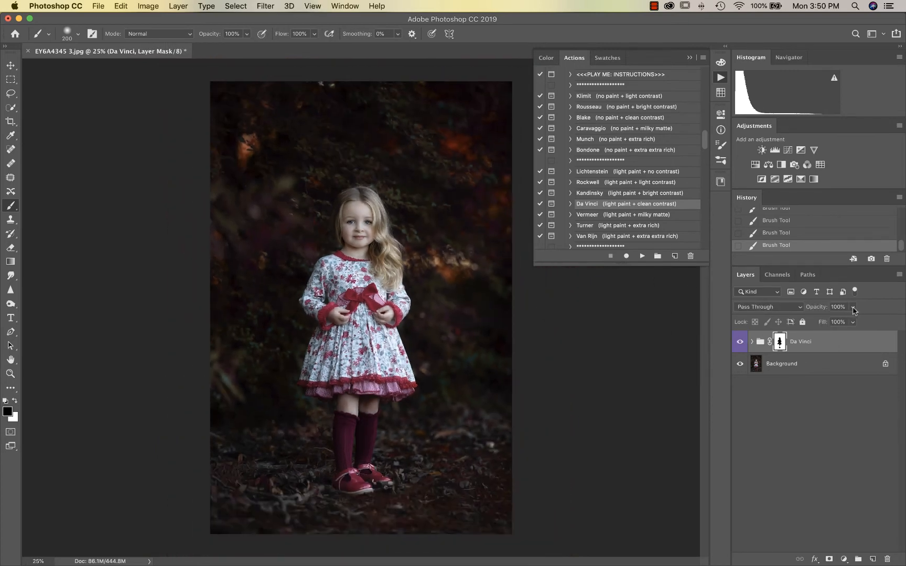
Lower the Da Vinci group's opacity to 72%, comparing with it hidden and shown
left_click(853, 308)
left_click_drag(842, 319, 841, 319)
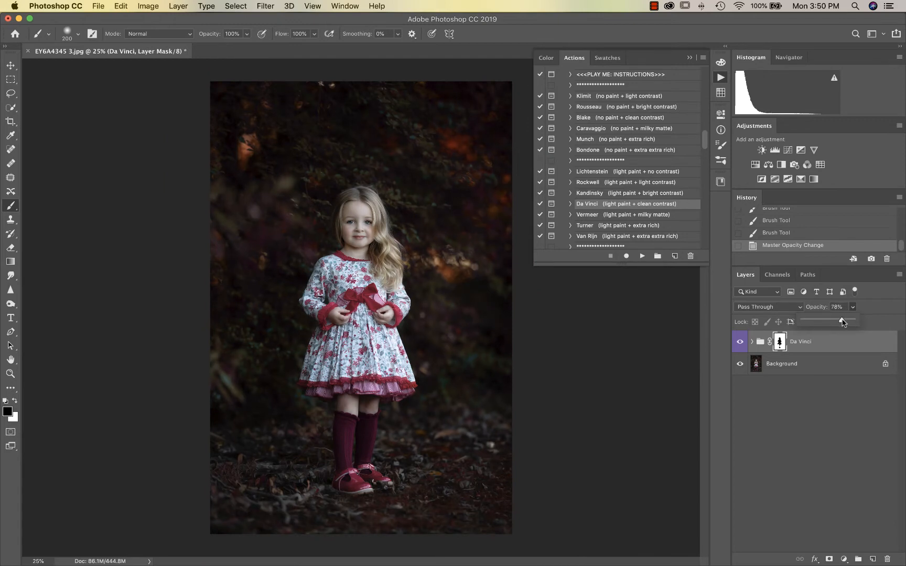
left_click(739, 341)
left_click(739, 342)
left_click(853, 309)
left_click_drag(850, 321, 849, 322)
Flatten the portrait into a single Background layer
scroll(643, 218, "down", 10)
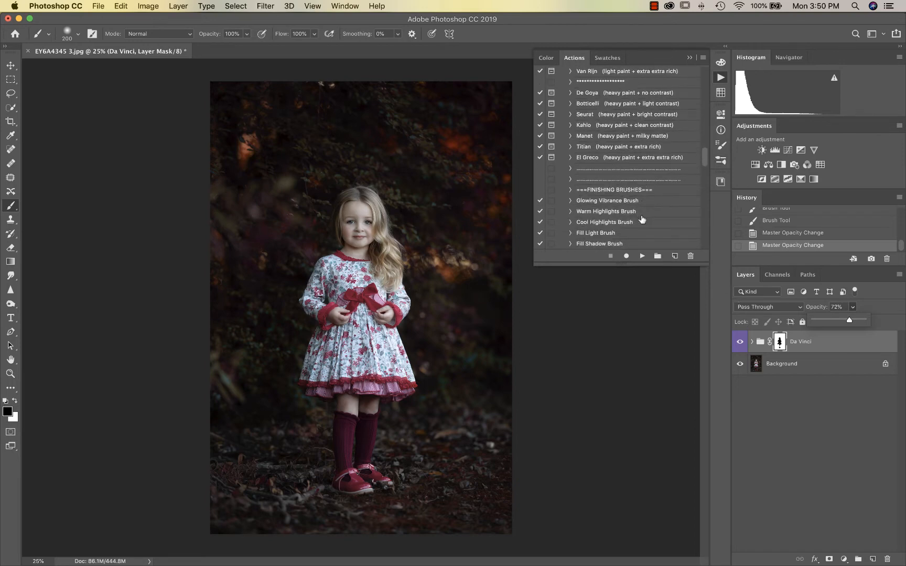
scroll(642, 219, "down", 1)
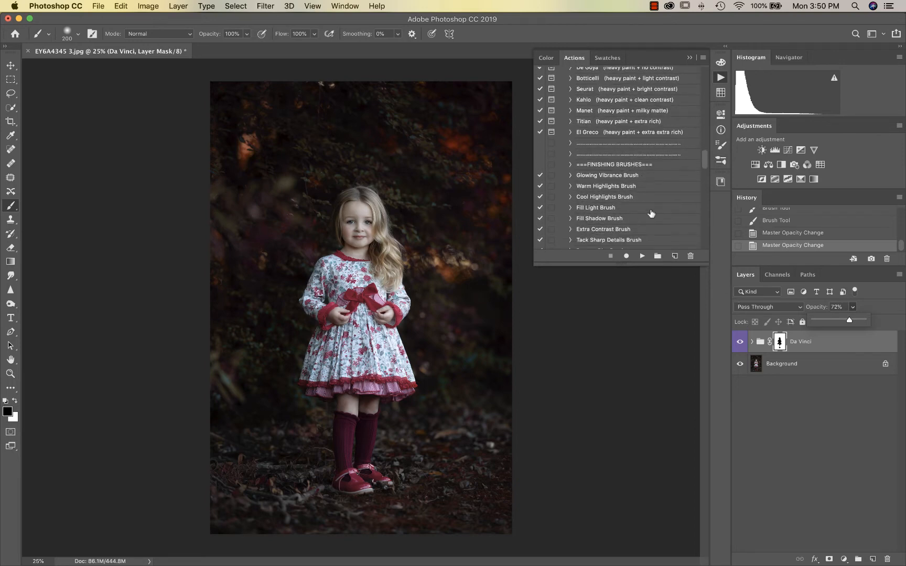
key("super+shift+e")
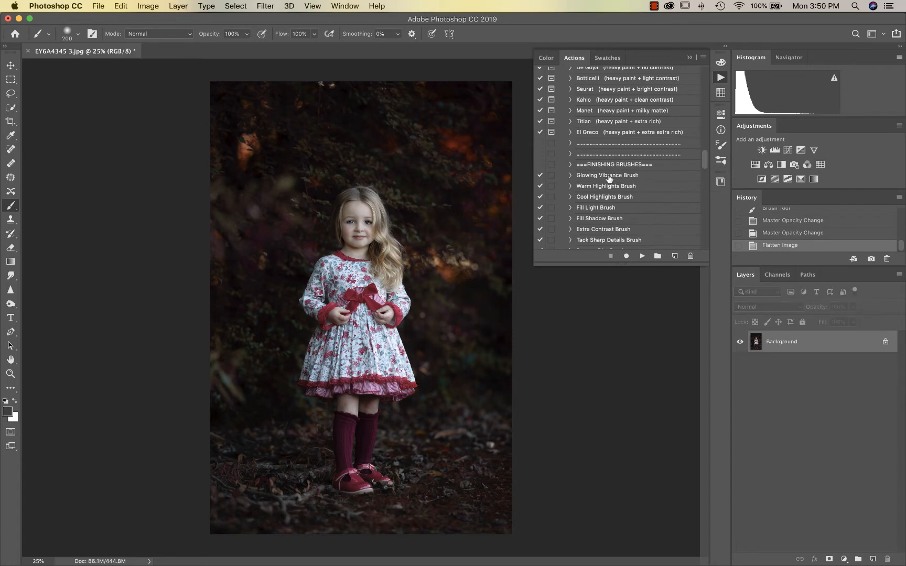
left_click(608, 176)
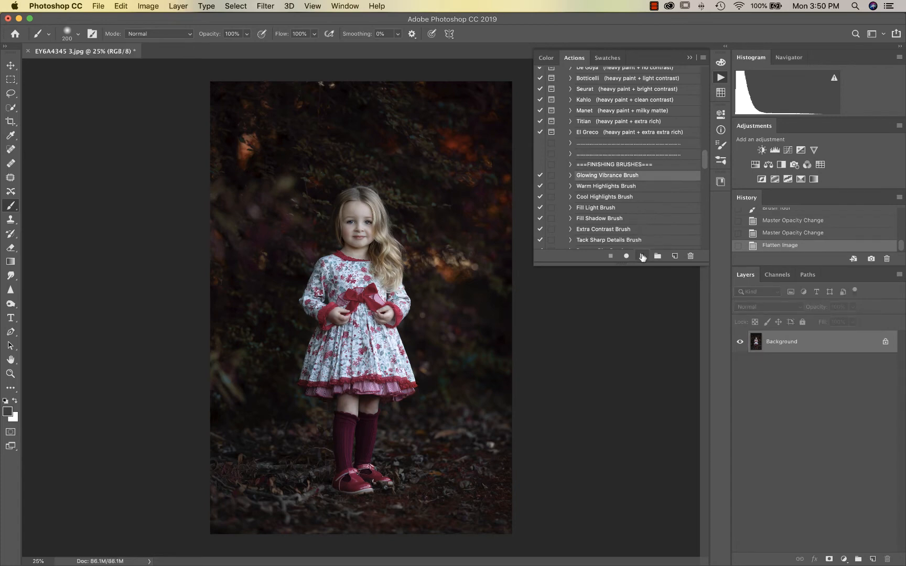
Run Glowing Vibrance Brush, paint its glow onto the foliage with a 700 px brush, and set 30% opacity
left_click(642, 256)
key("super+plus")
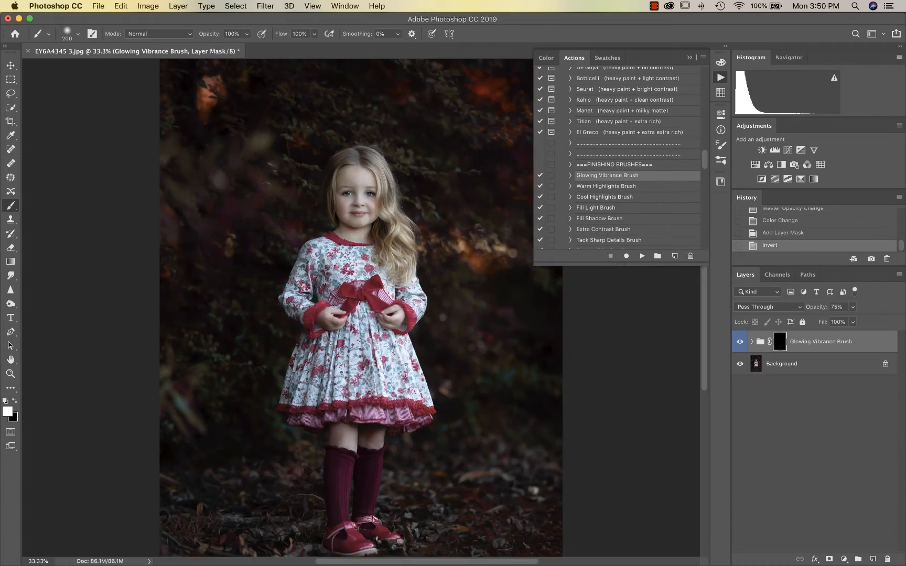
scroll(428, 231, "up", 3)
scroll(445, 220, "up", 1)
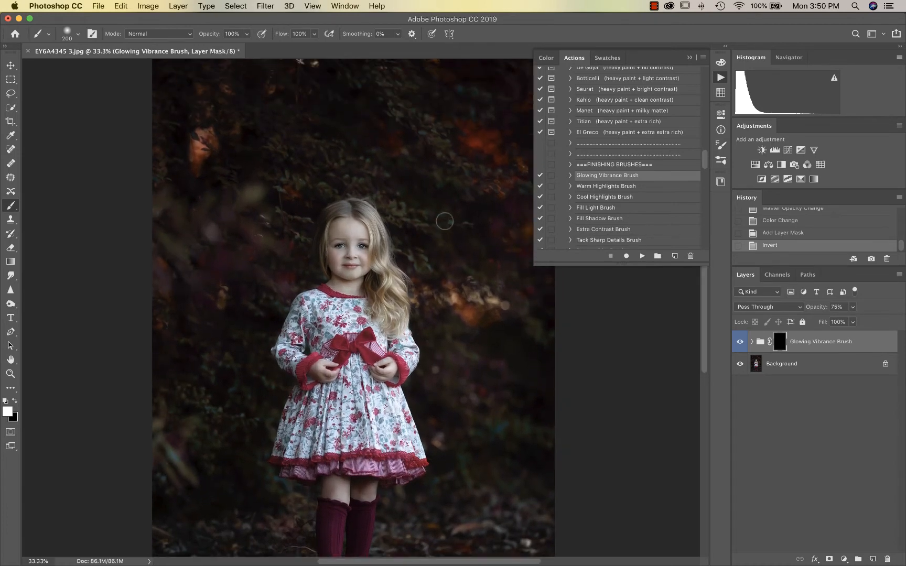
key("bracketright")
key("bracketright")
key("bracketright")
key("bracketright")
key("bracketright")
key("bracketright")
mouse_move(425, 188)
left_mouse_down()
mouse_move(444, 166)
mouse_move(486, 156)
mouse_move(479, 140)
mouse_move(497, 154)
mouse_move(504, 178)
left_mouse_up()
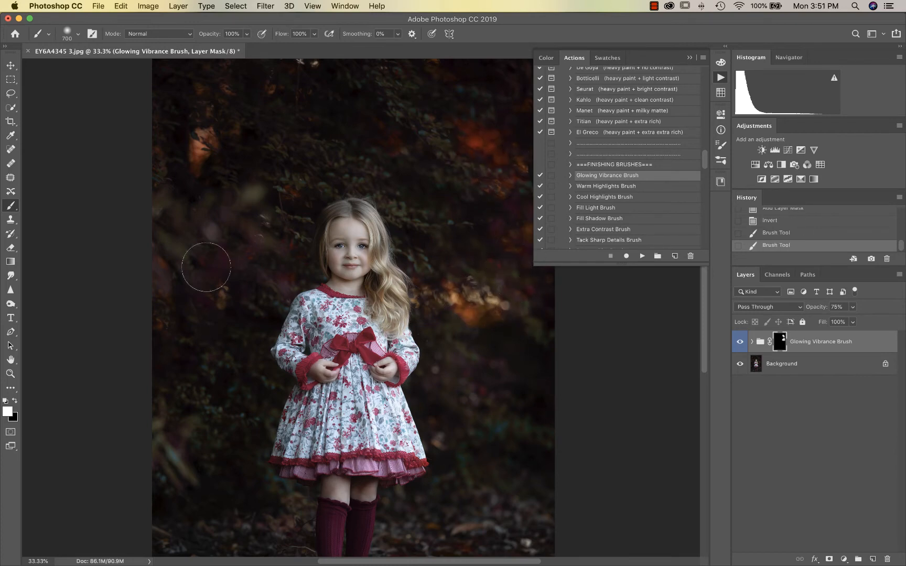
mouse_move(209, 262)
left_mouse_down()
mouse_move(256, 240)
mouse_move(250, 255)
mouse_move(218, 264)
left_mouse_up()
left_click_drag(218, 175, 212, 147)
left_click(853, 308)
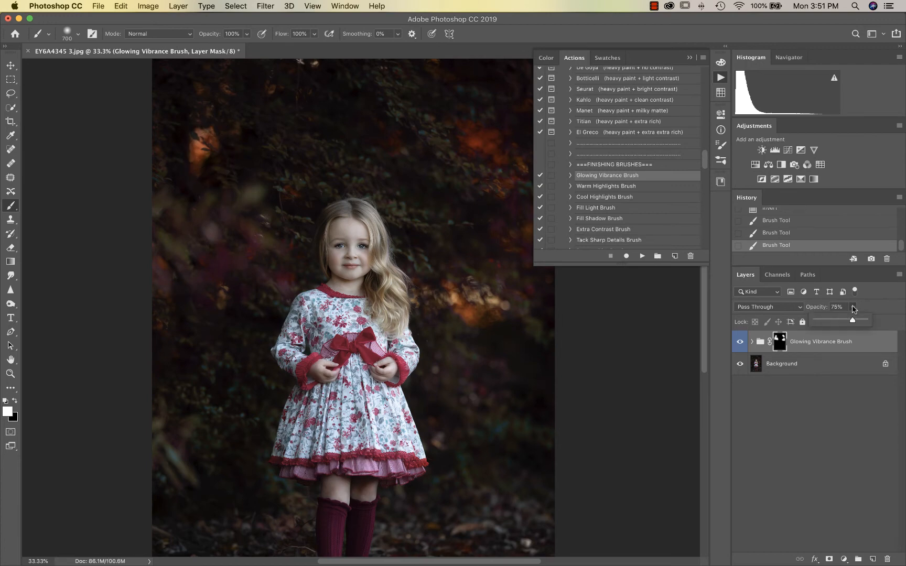
left_click(834, 321)
Zoom in and paint the glow over the red bow with a 175 px brush, then zoom out
key("super+equal")
key("bracketleft")
key("bracketleft")
key("bracketleft")
key("bracketleft")
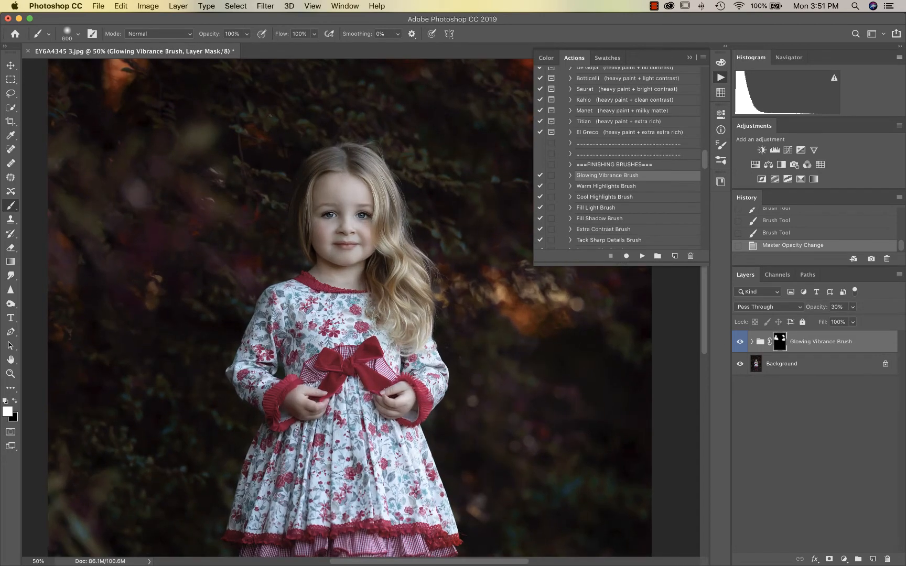
key("bracketleft")
key("bracketleft")
key("bracketleft")
key("super+equal")
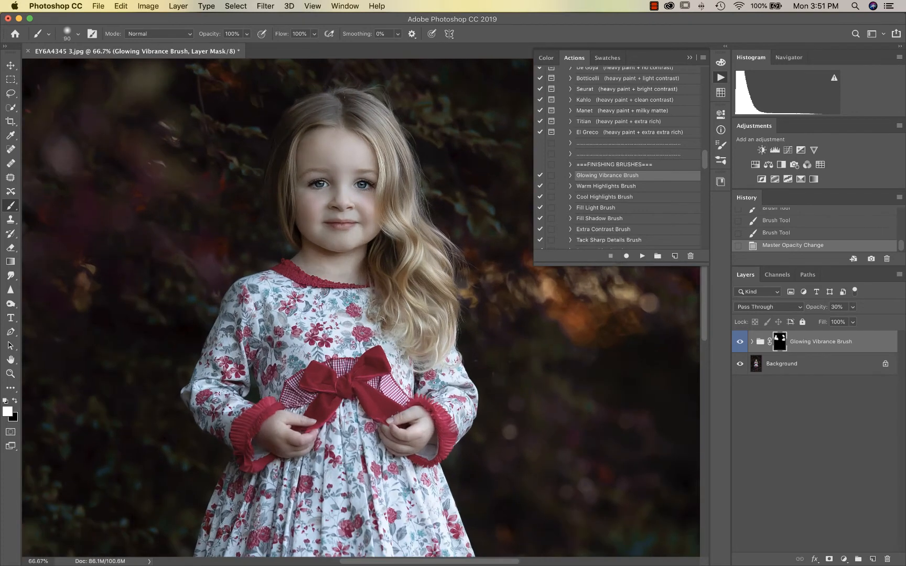
mouse_move(323, 403)
left_mouse_down()
mouse_move(318, 414)
mouse_move(367, 372)
mouse_move(352, 386)
mouse_move(373, 409)
mouse_move(442, 417)
left_mouse_up()
scroll(243, 430, "down", 10)
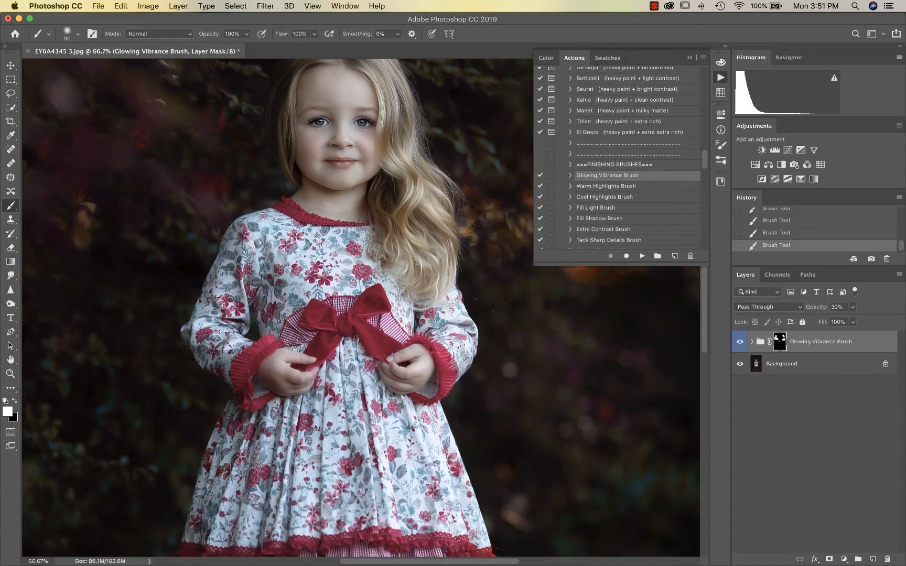
scroll(324, 451, "down", 10)
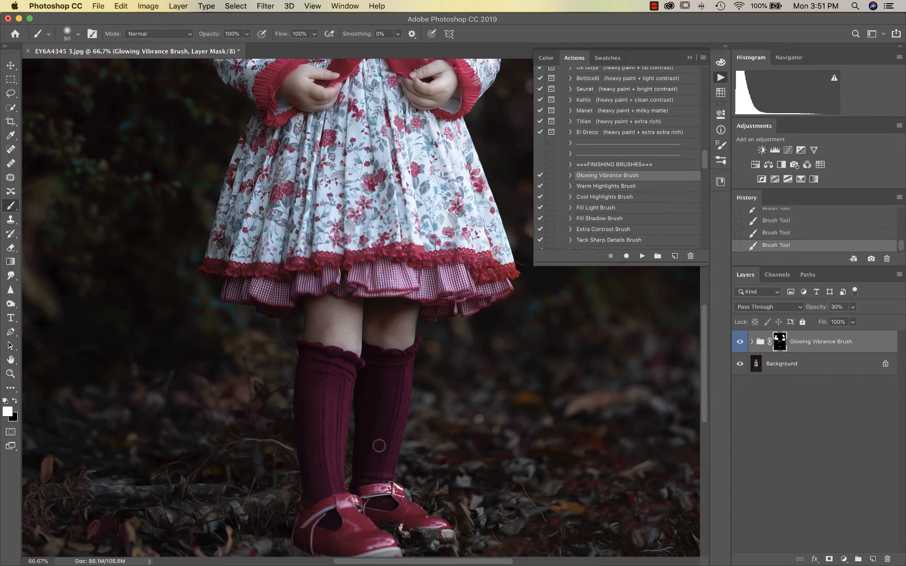
key("super+minus")
key("super+minus")
scroll(432, 328, "up", 4)
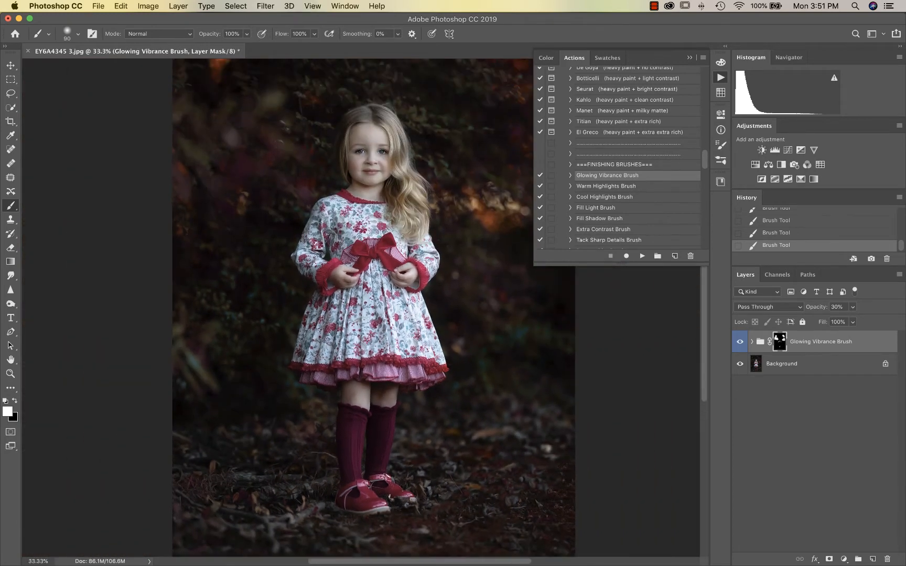
key("super+minus")
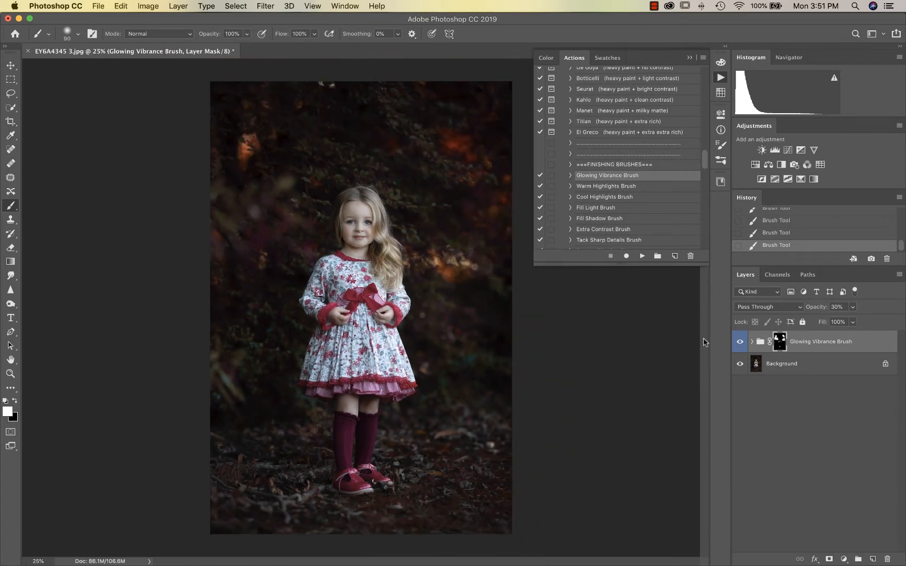
Run Warm Highlights Brush and paint the top, left and bottom foliage with an 1100 px brush
left_click(607, 186)
left_click(642, 256)
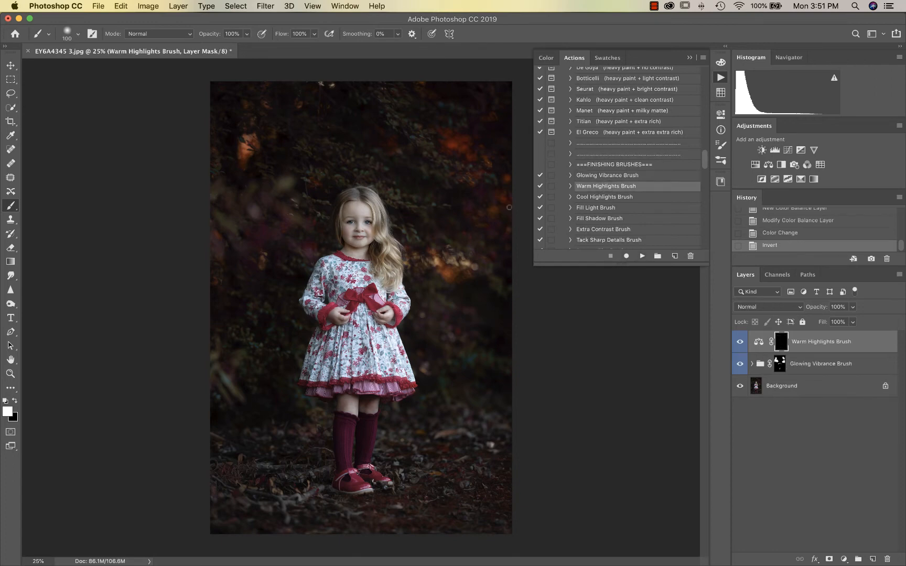
key("bracketright")
key("bracketright")
key("bracketright")
key("bracketright")
key("bracketright")
key("bracketright")
key("bracketright")
key("bracketright")
key("bracketright")
key("bracketright")
key("bracketright")
key("bracketright")
key("bracketright")
mouse_move(488, 245)
left_mouse_down()
mouse_move(483, 204)
mouse_move(314, 123)
left_mouse_up()
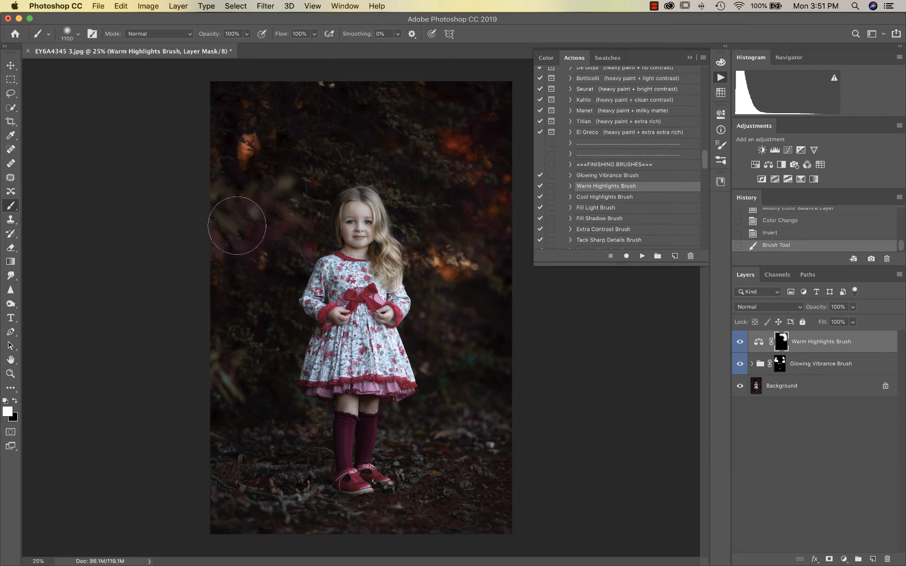
mouse_move(197, 232)
left_mouse_down()
mouse_move(244, 411)
mouse_move(273, 489)
mouse_move(227, 479)
mouse_move(367, 536)
mouse_move(397, 526)
mouse_move(482, 432)
mouse_move(438, 484)
mouse_move(414, 445)
mouse_move(496, 441)
mouse_move(480, 460)
mouse_move(487, 492)
mouse_move(469, 528)
left_mouse_up()
left_click(740, 343)
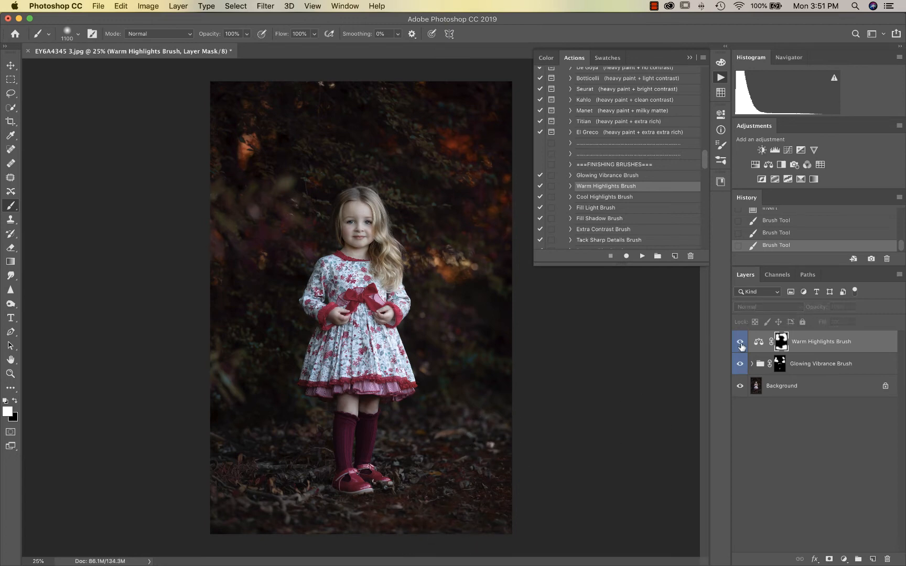
left_click(741, 343)
left_click(740, 343)
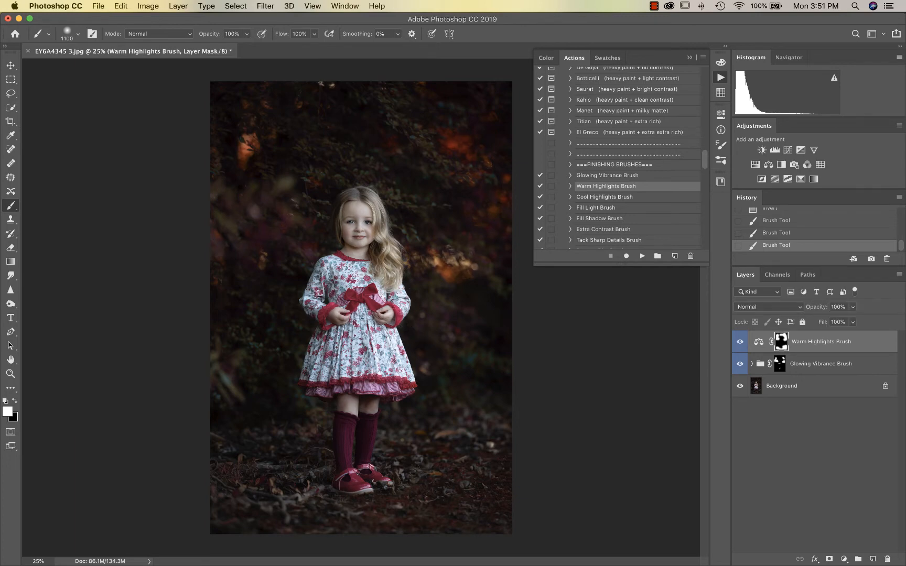
Shrink the brush to 700, zoom out, and flatten the image into one layer
scroll(362, 341, "up", 1)
key("bracketleft")
key("bracketleft")
key("bracketleft")
key("bracketleft")
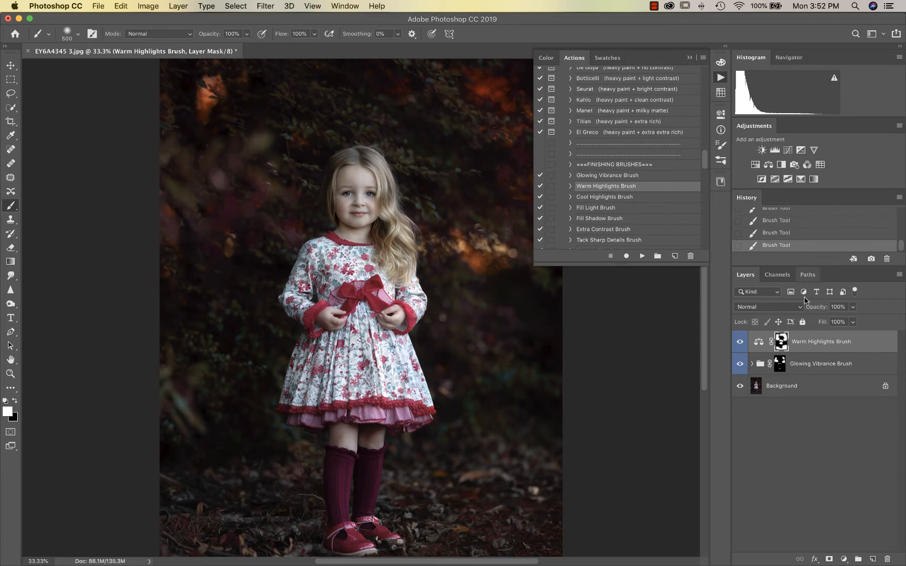
key("super+minus")
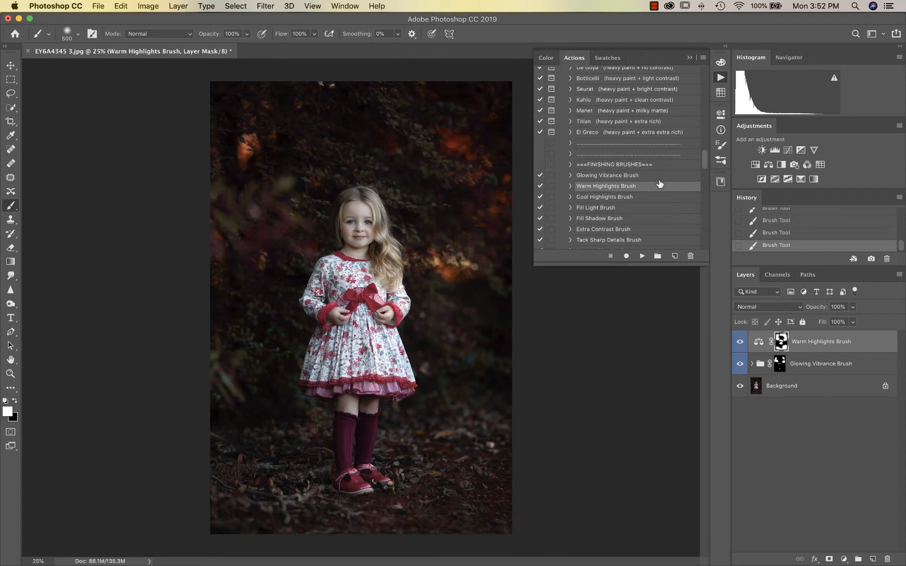
key("super+shift+e")
scroll(624, 194, "down", 2)
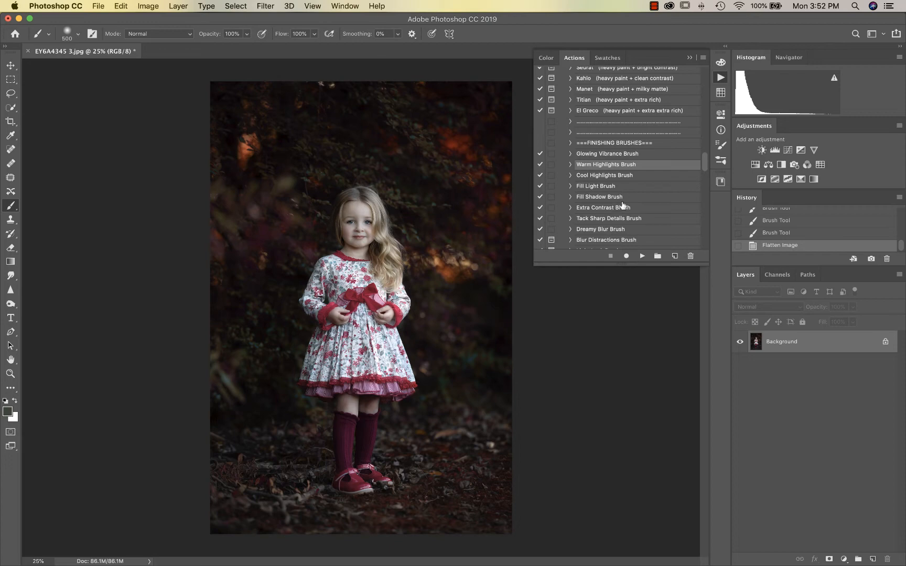
scroll(623, 205, "down", 2)
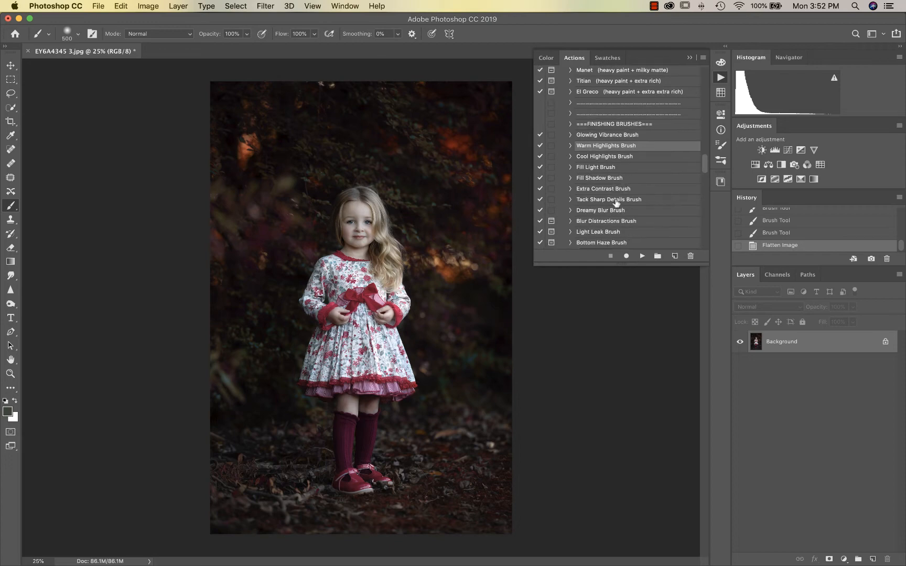
Run Tack Sharp Details Brush and paint its mask over the girl's eyes, hair and red bow
left_click(616, 200)
left_click(641, 257)
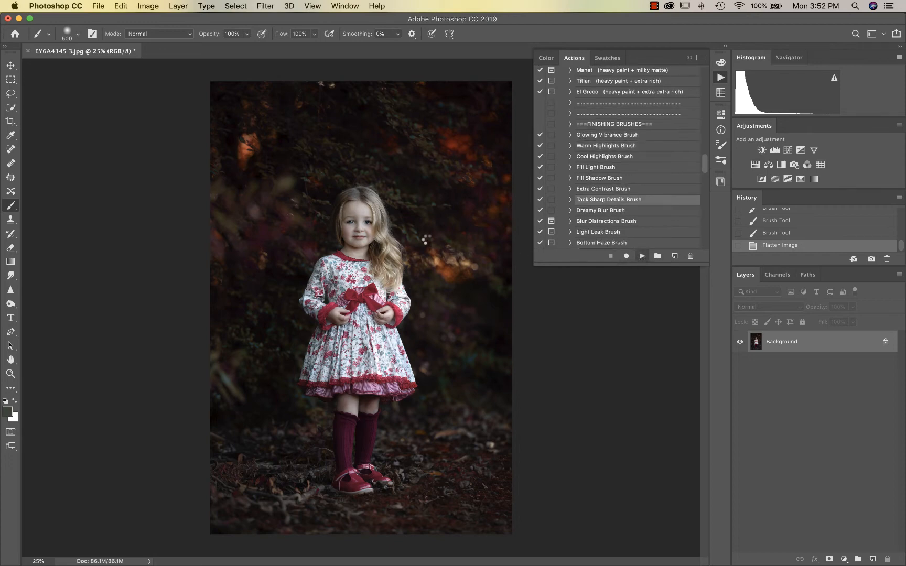
key("super+plus")
scroll(427, 243, "up", 5)
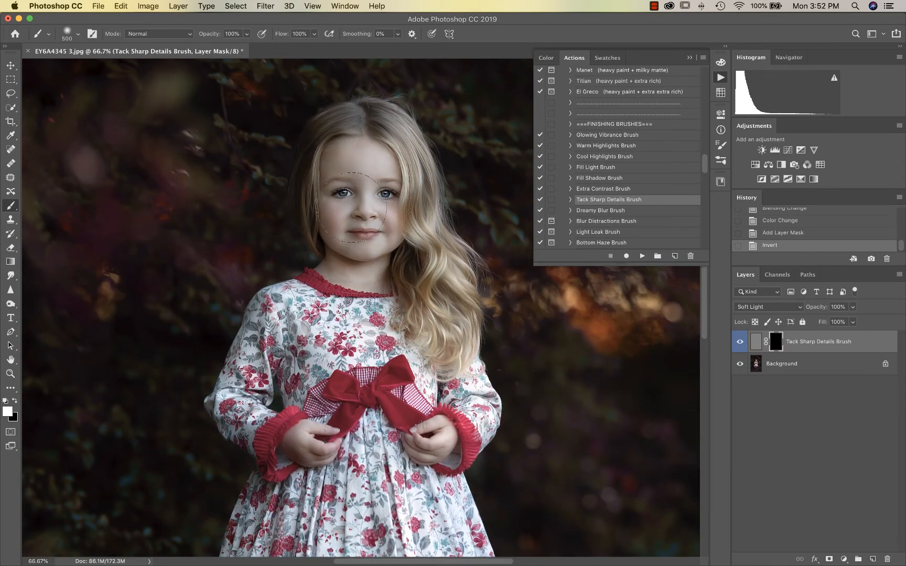
left_click_drag(368, 236, 362, 187)
left_click_drag(419, 240, 429, 364)
mouse_move(373, 392)
left_mouse_down()
mouse_move(353, 395)
mouse_move(377, 396)
mouse_move(316, 449)
left_mouse_up()
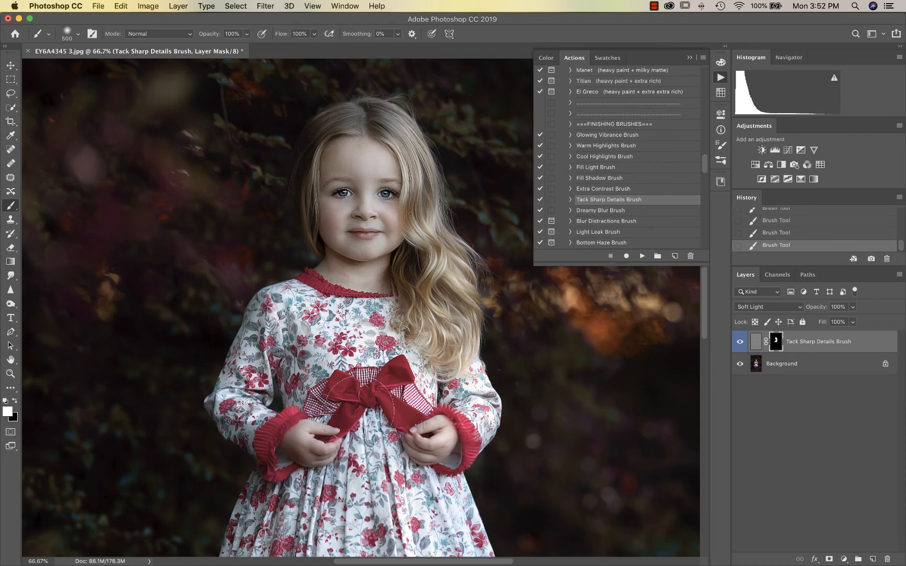
Zoom out to the whole girl and flatten the image into a single layer
scroll(367, 421, "down", 5)
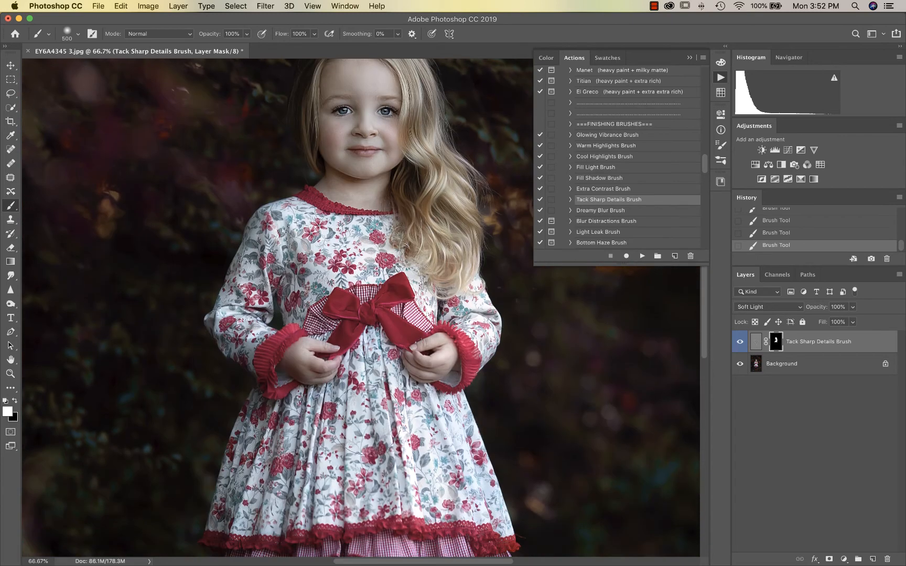
key("super+minus")
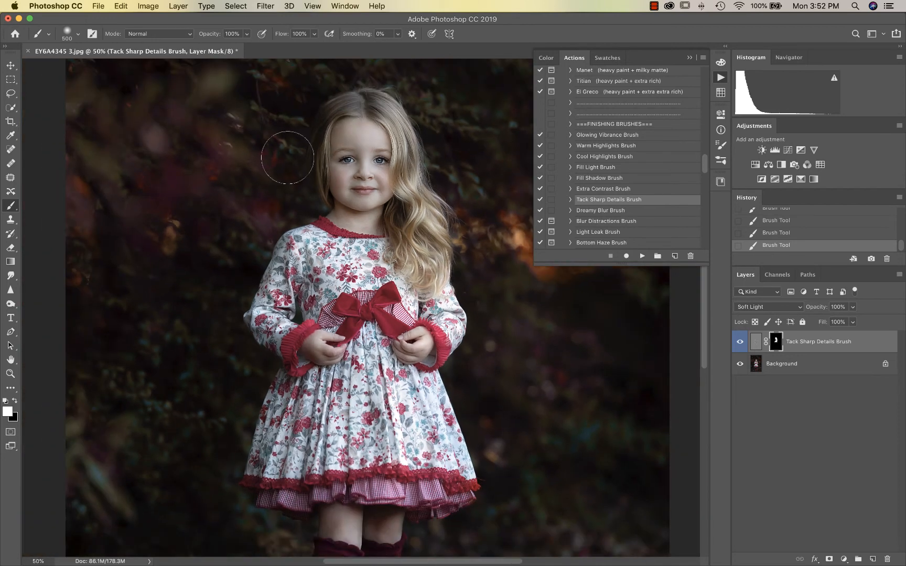
key("super+minus")
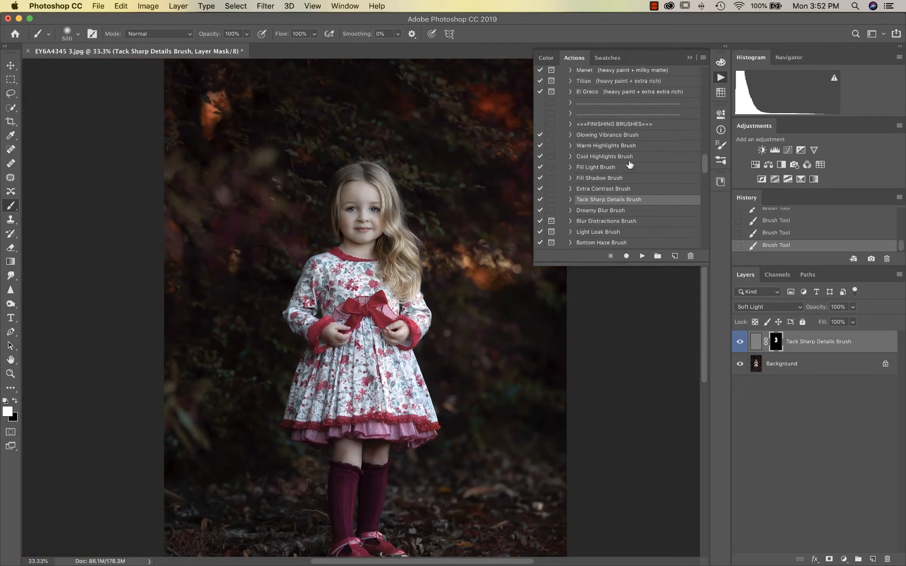
scroll(620, 190, "down", 2)
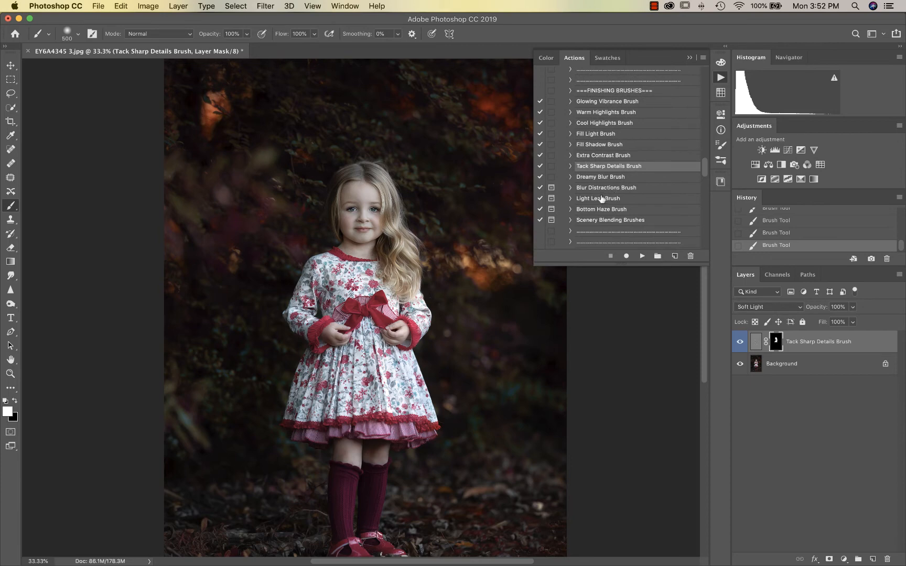
key("super+shift+f")
left_click(595, 199)
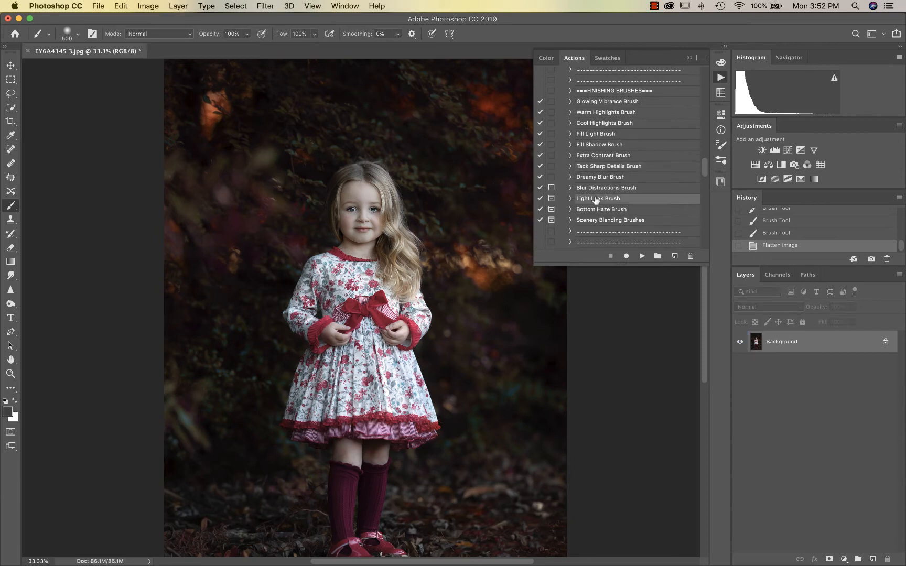
Run the Light Leak Brush action using a skin tone sampled from the girl's forehead
left_click(641, 256)
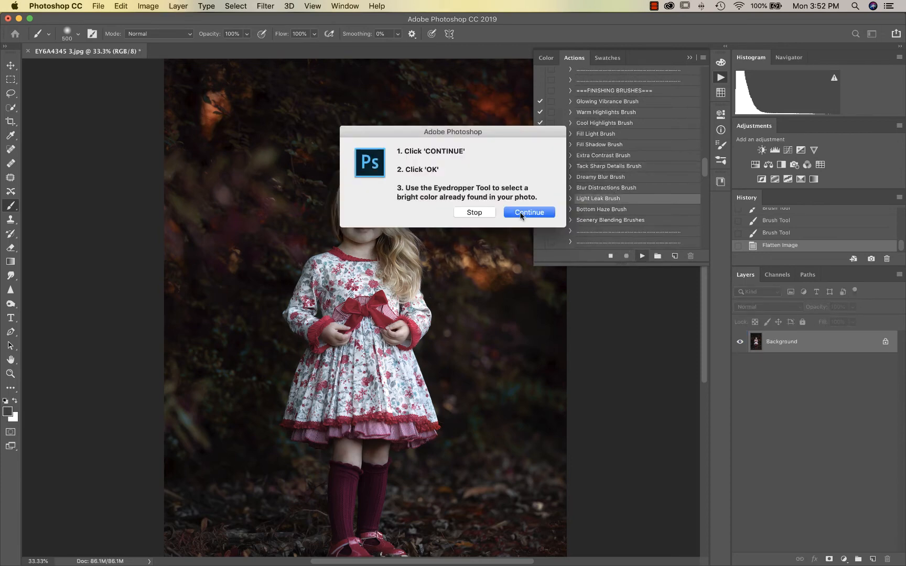
left_click(521, 213)
left_click(532, 255)
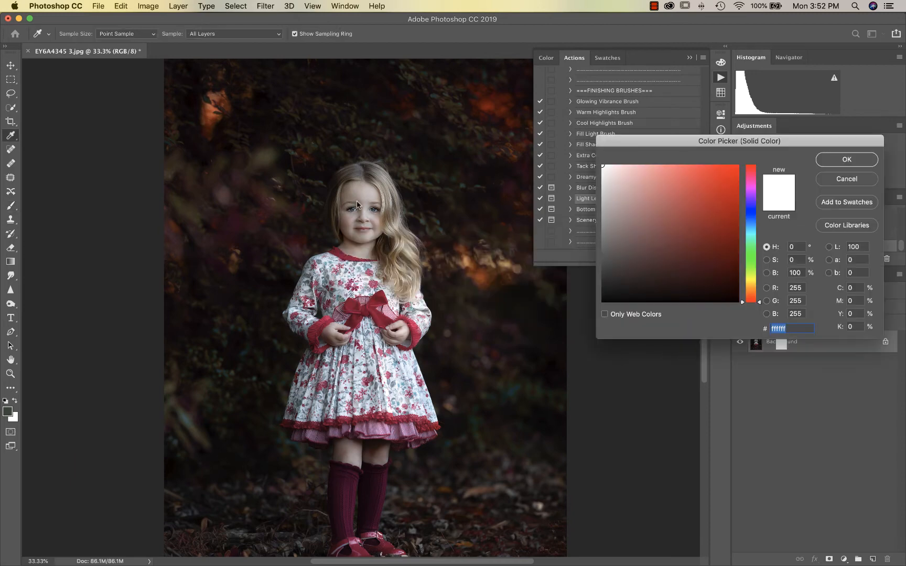
left_click(366, 192)
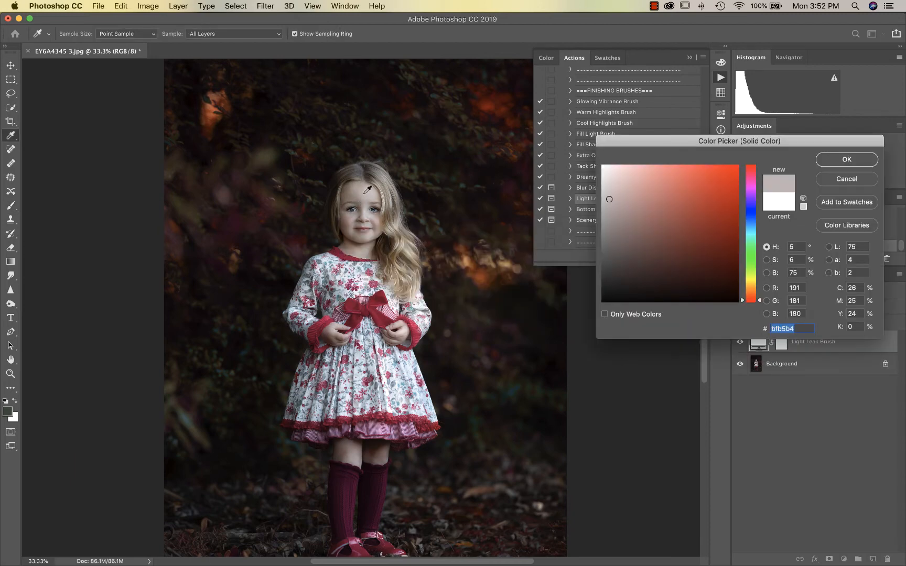
left_click(839, 160)
left_click(536, 198)
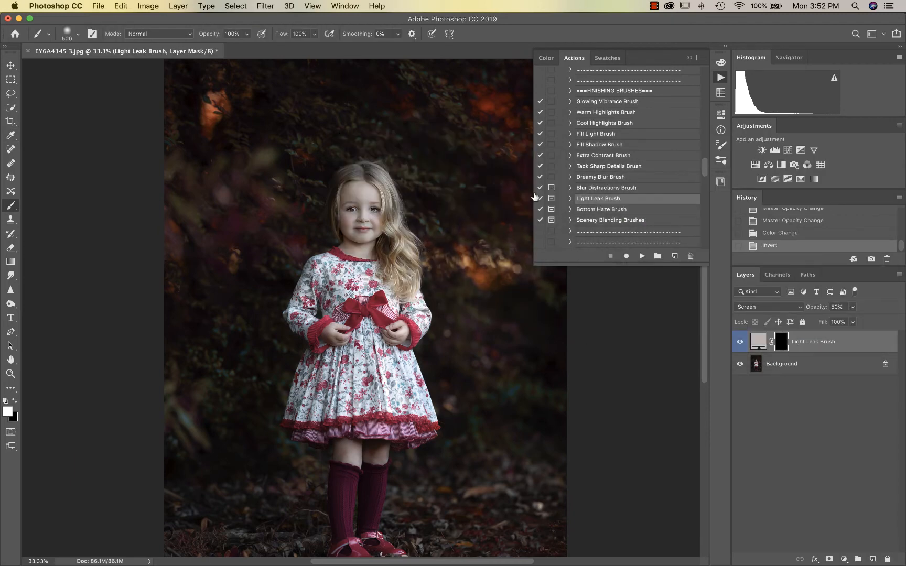
Paint the light leak glow along the top right with an enlarged brush at 8% opacity
key("bracketright")
key("bracketright")
key("bracketright")
key("bracketright")
key("bracketright")
key("bracketright")
key("bracketright")
key("bracketright")
key("bracketright")
key("bracketright")
key("bracketright")
key("bracketright")
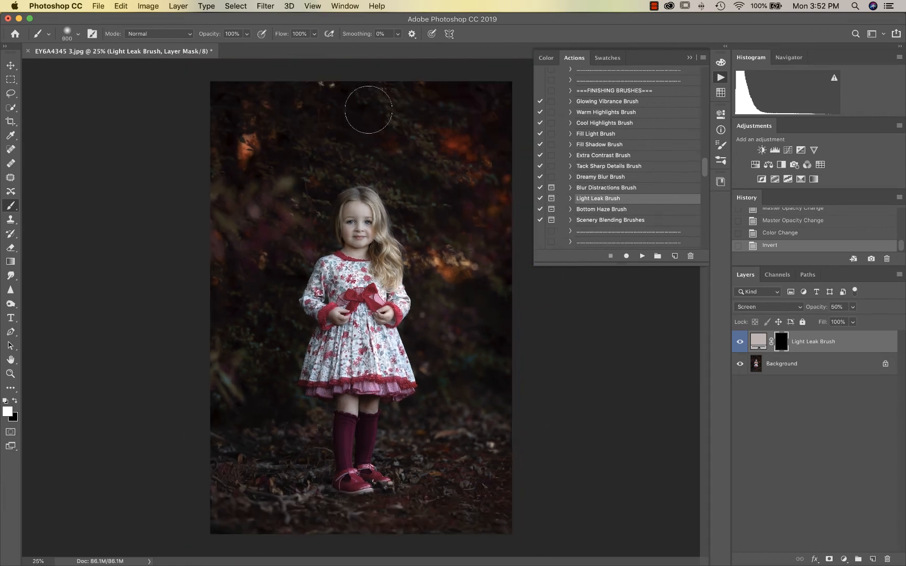
key("bracketright")
key("bracketright")
key("bracketright")
key("bracketright")
key("bracketright")
key("bracketright")
key("bracketright")
key("bracketright")
key("bracketright")
key("bracketright")
key("bracketright")
key("bracketright")
key("bracketright")
key("bracketright")
key("bracketright")
key("bracketright")
key("bracketright")
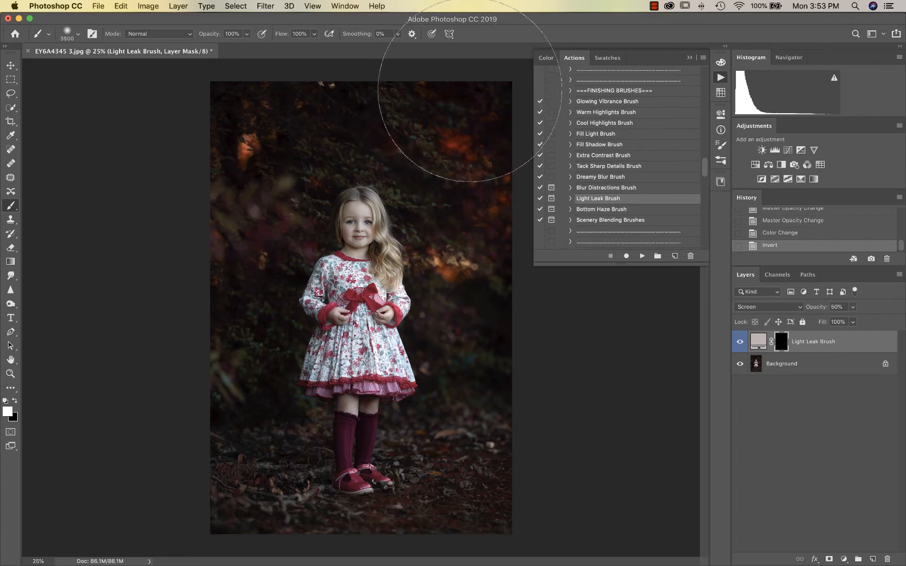
left_click(469, 93)
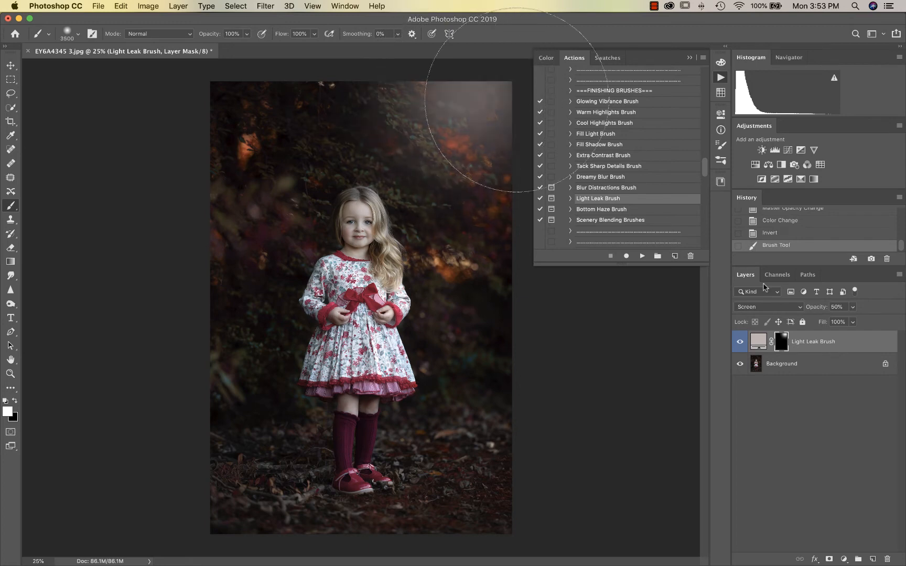
left_click(853, 308)
left_click_drag(837, 321, 837, 322)
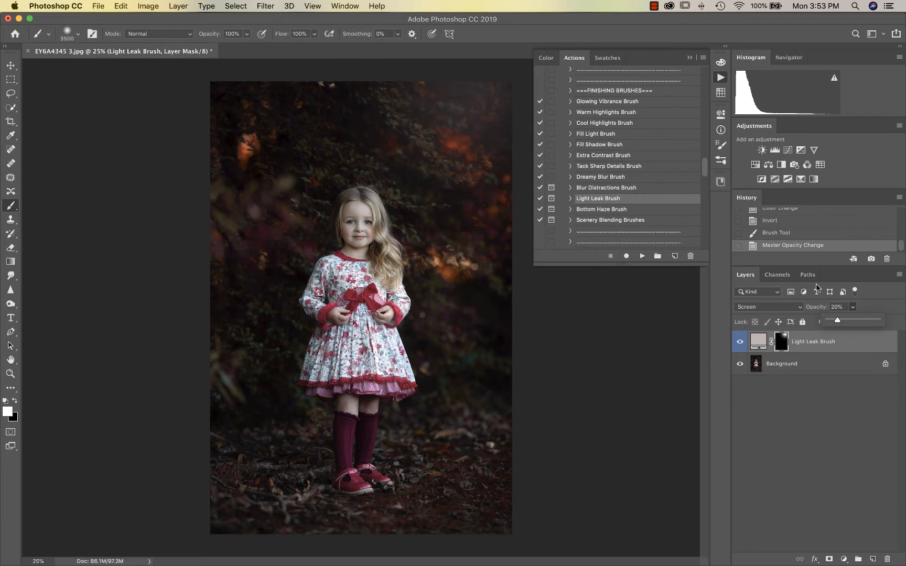
left_click_drag(835, 321, 833, 322)
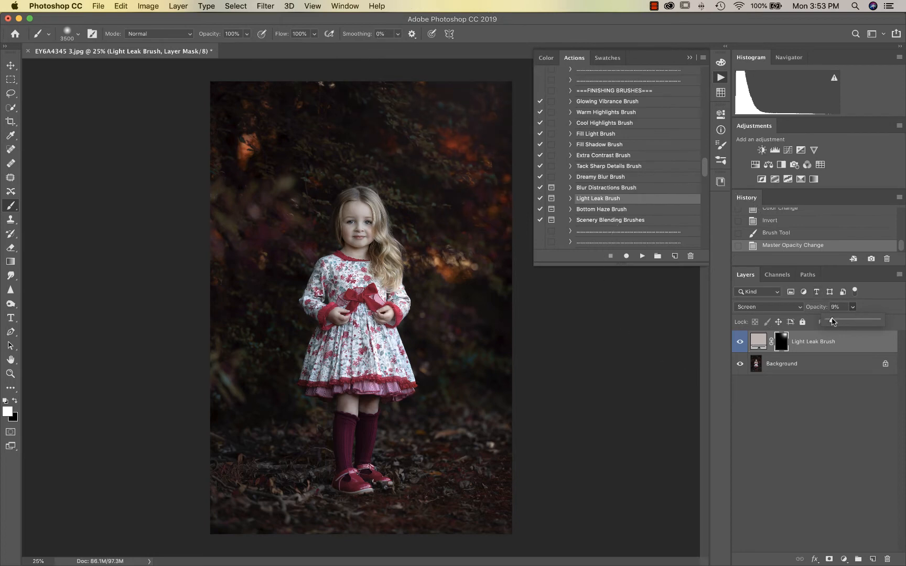
left_click(396, 90)
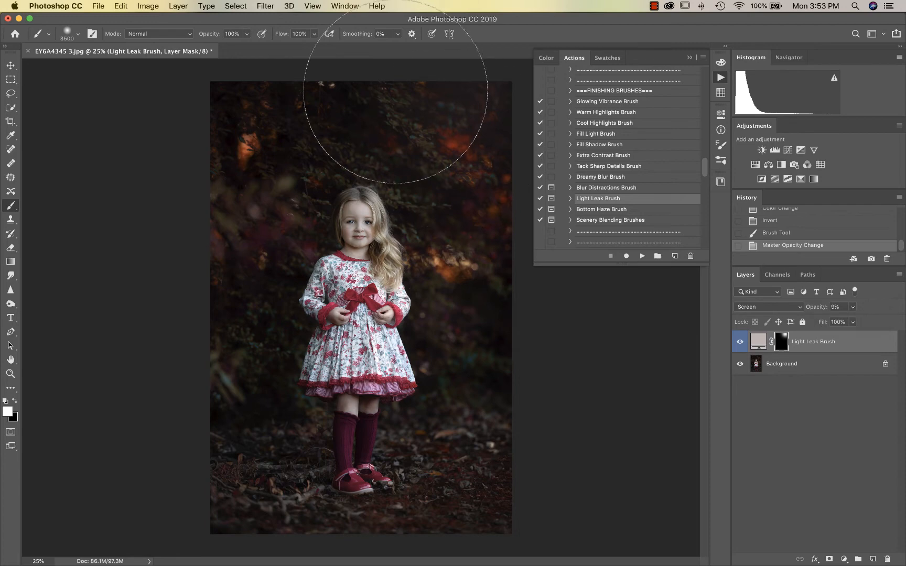
left_click(396, 90)
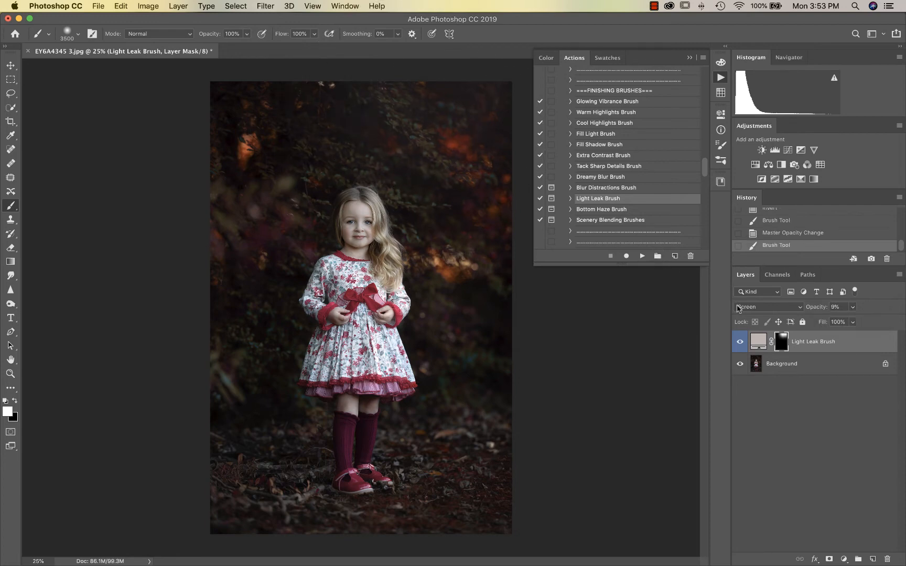
Fine-tune the light leak opacity and toggle the layer to compare
left_click(851, 308)
left_click_drag(852, 322, 850, 321)
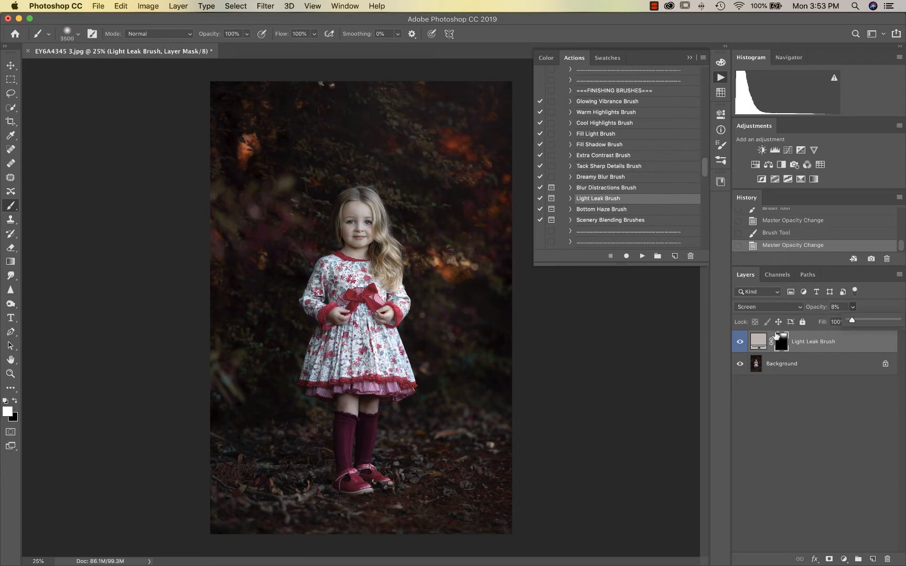
left_click(740, 342)
left_click(740, 342)
left_click(740, 342)
left_click(739, 342)
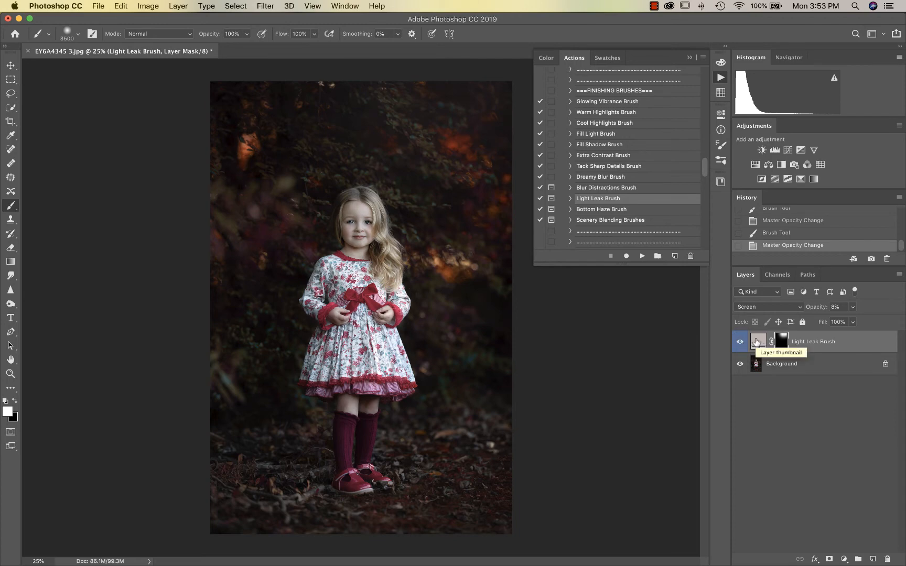
Open the light leak fill colour and sample several reds and browns from the foliage
double_click(759, 344)
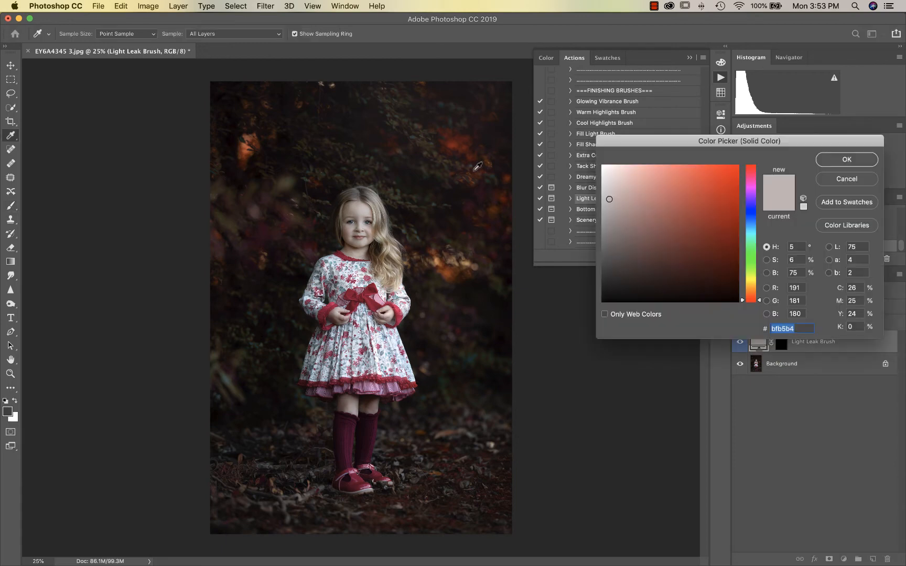
left_click(459, 137)
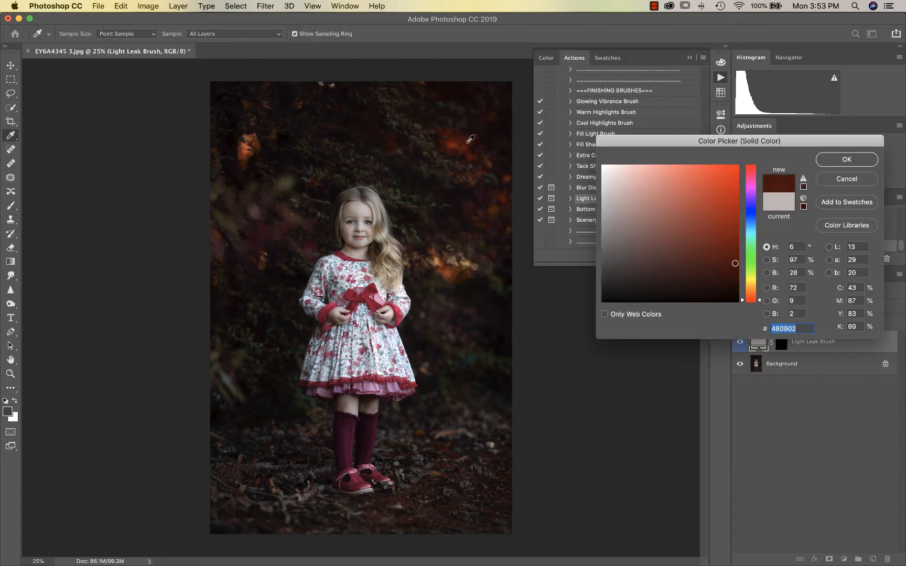
left_click(449, 272)
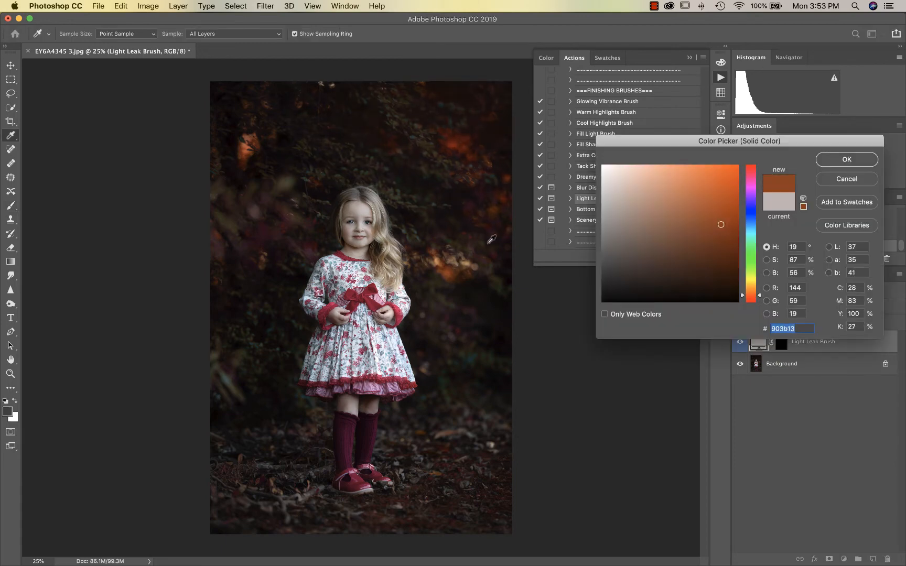
left_click(489, 242)
left_click(487, 214)
left_click(451, 266)
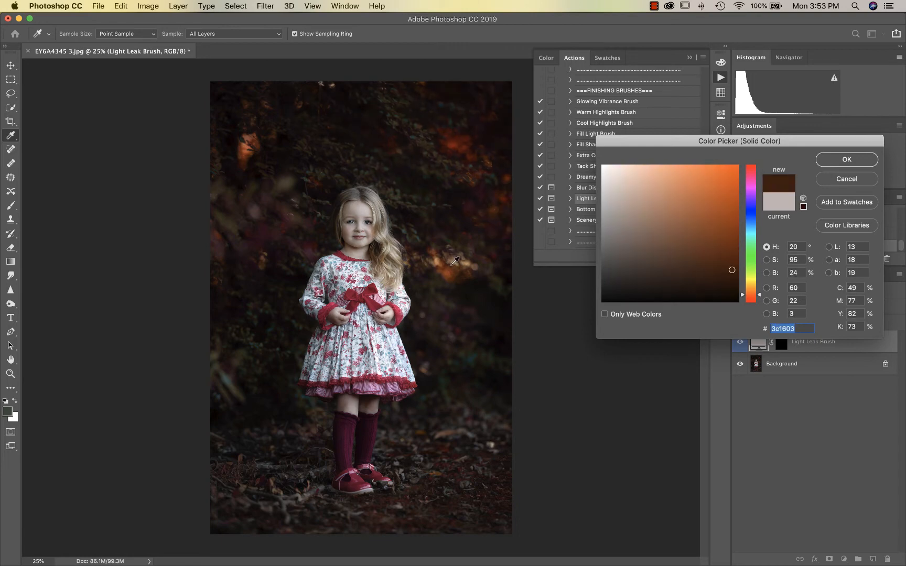
left_click(465, 259)
left_click(463, 258)
left_click(442, 261)
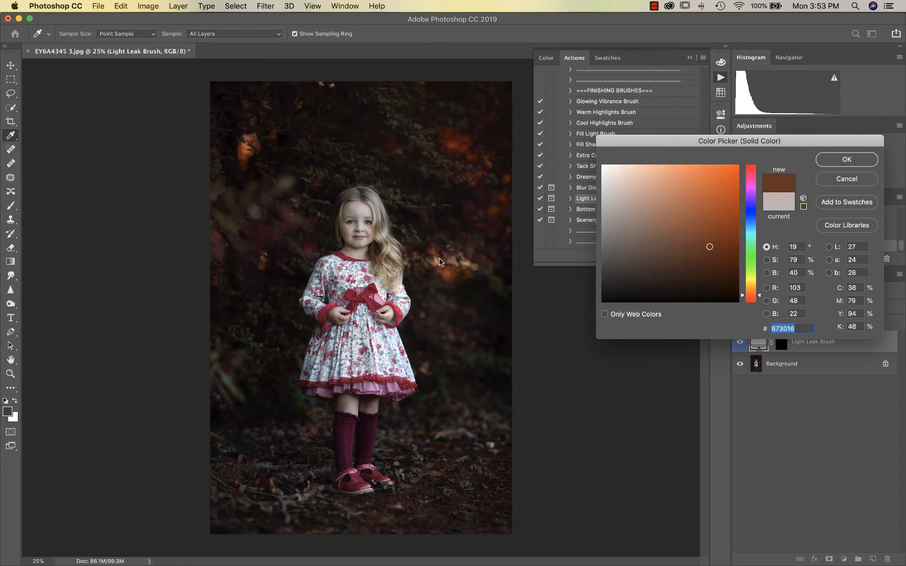
left_click(468, 267)
left_click(467, 259)
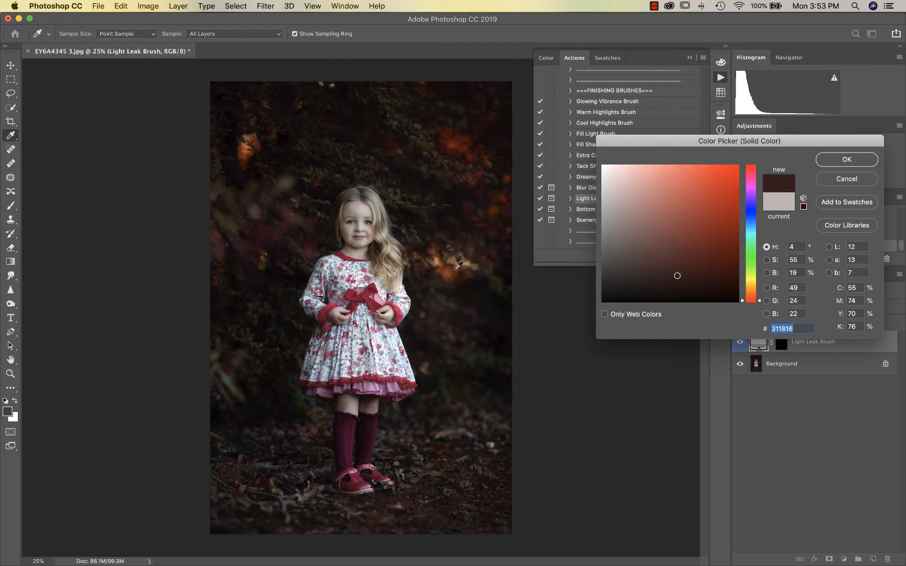
left_click(455, 270)
left_click(468, 261)
Accept a deep foliage brown as the fill and raise the layer opacity to 14%
left_click(464, 262)
left_click(469, 264)
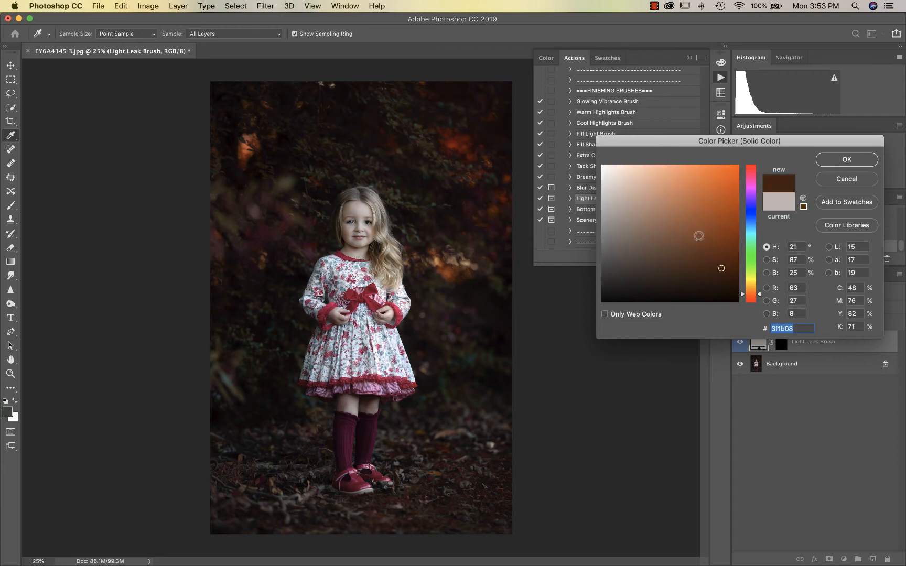
left_click(847, 159)
left_click(853, 307)
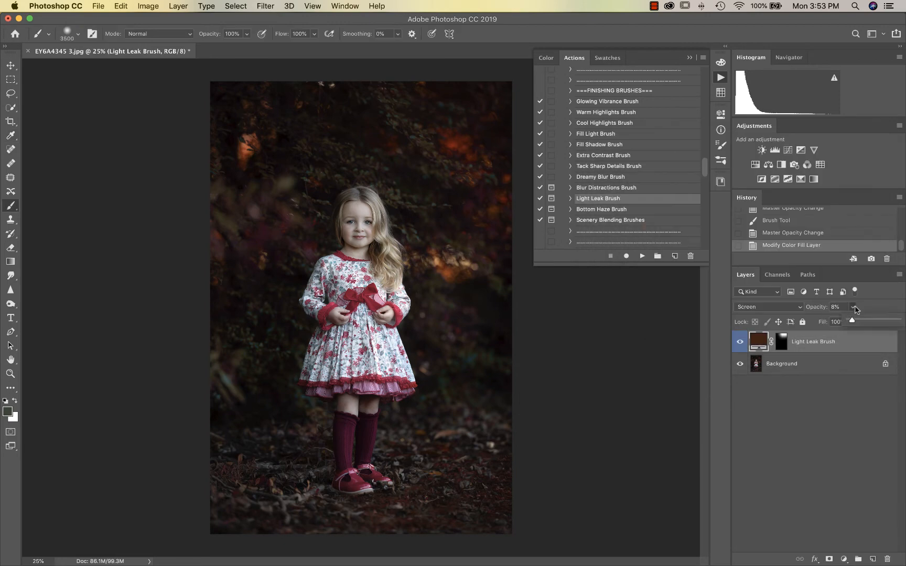
left_click_drag(852, 321, 858, 321)
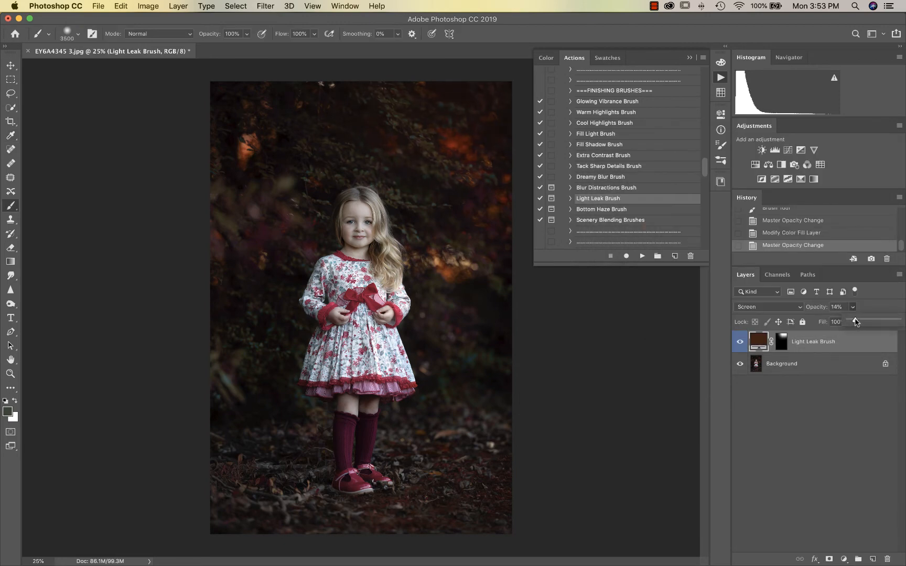
Flatten the image and run the Discover the Details action, continuing past the flatten warning
scroll(667, 187, "down", 2)
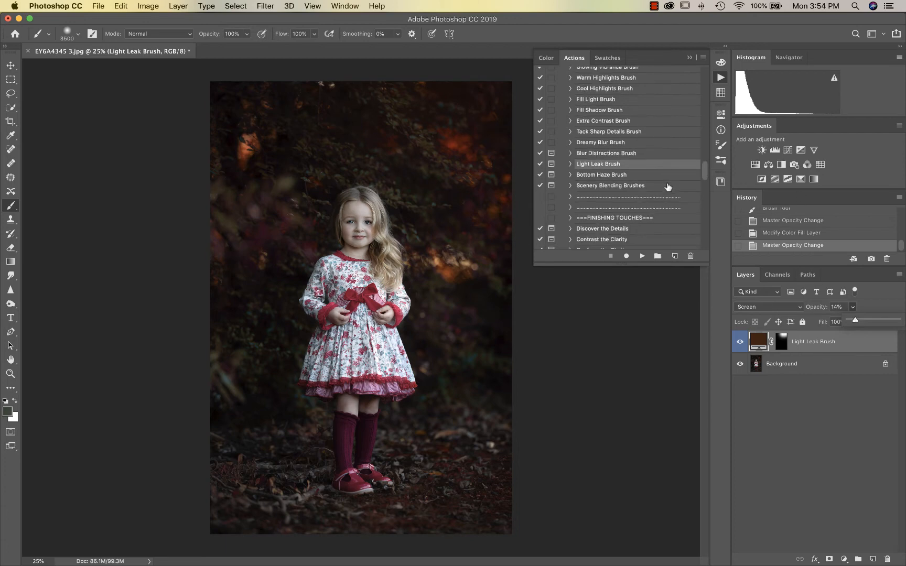
scroll(616, 178, "down", 2)
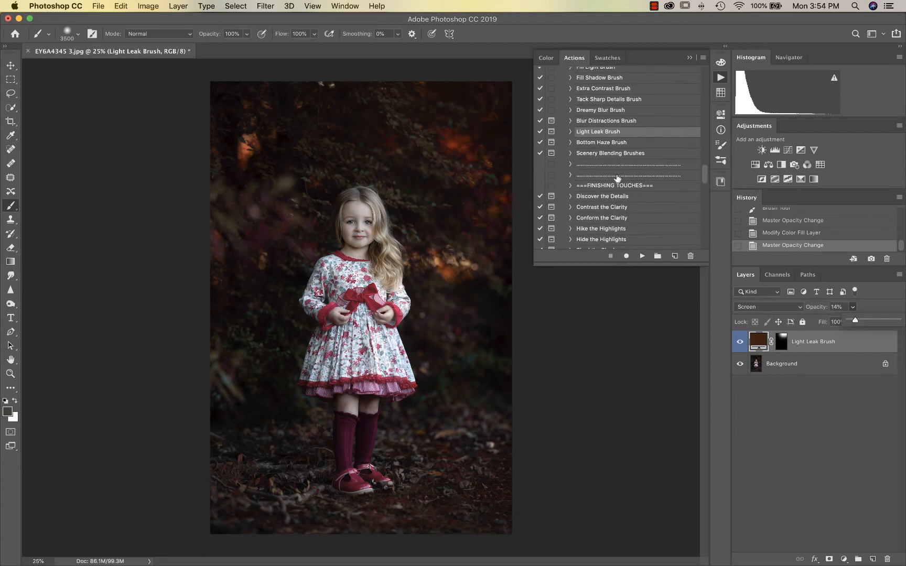
scroll(616, 155, "down", 3)
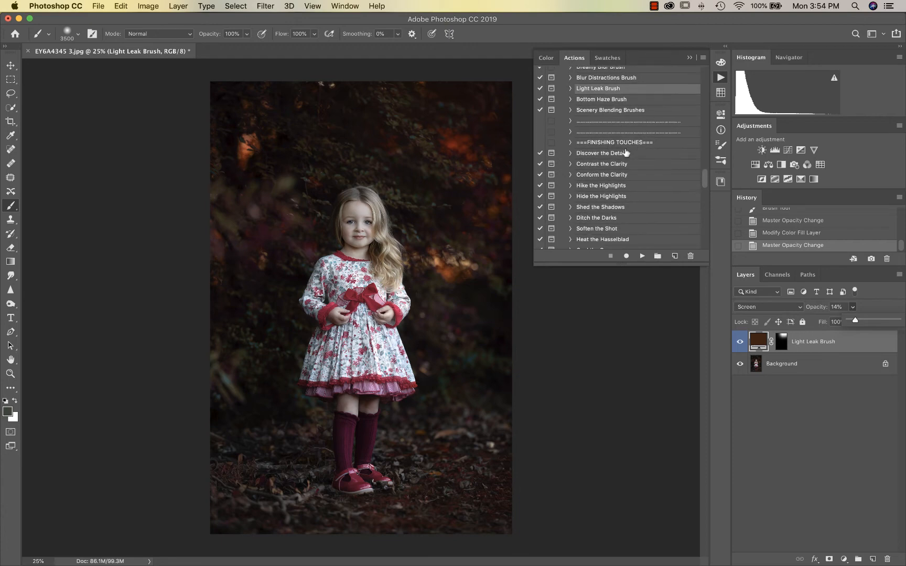
key("super+shift+e")
left_click(603, 154)
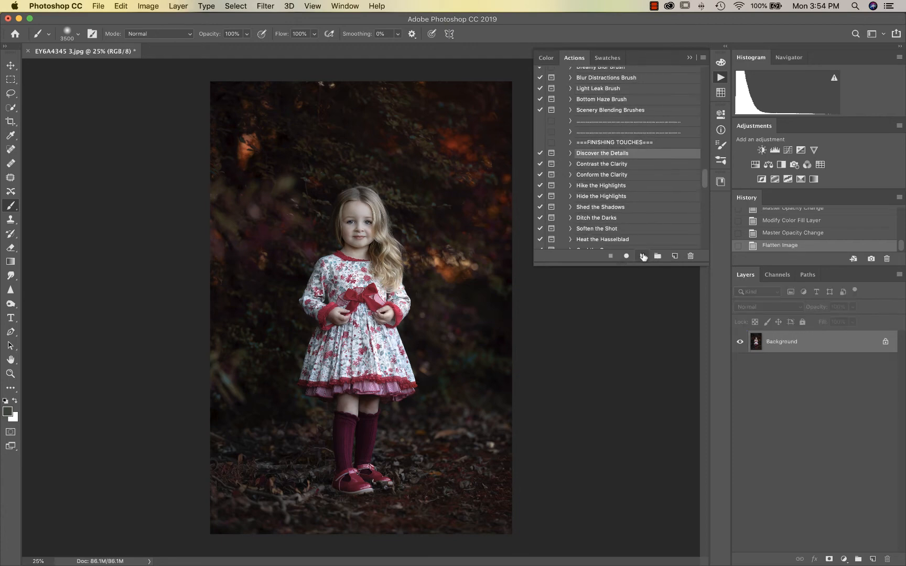
left_click(641, 256)
left_click(524, 200)
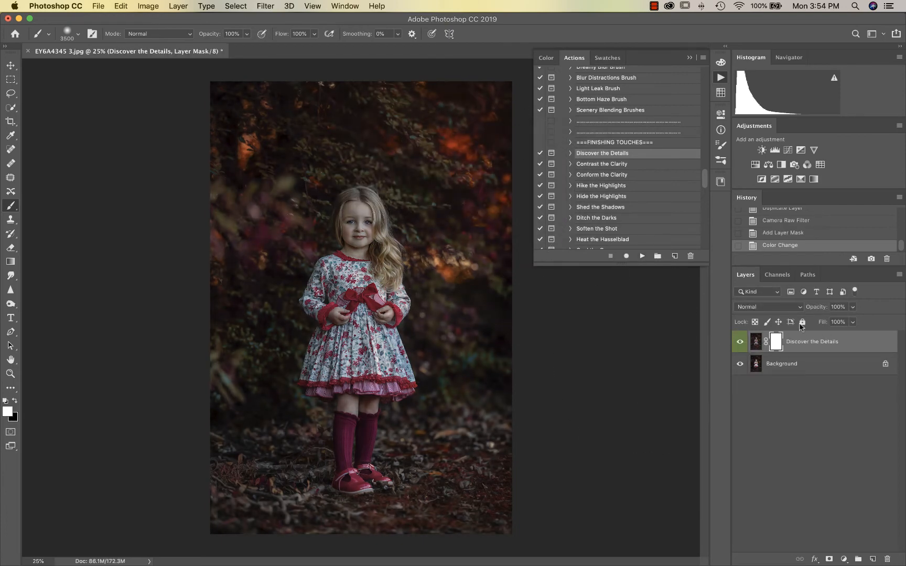
Lower the Discover the Details layer opacity to 28% and compare it on and off
left_click(853, 308)
left_click(820, 318)
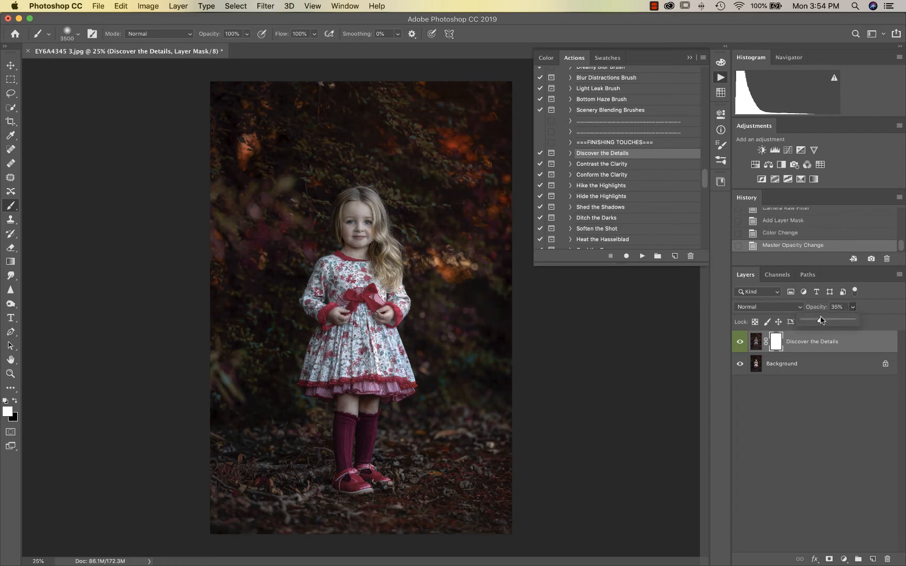
left_click_drag(818, 318, 814, 319)
left_click(740, 343)
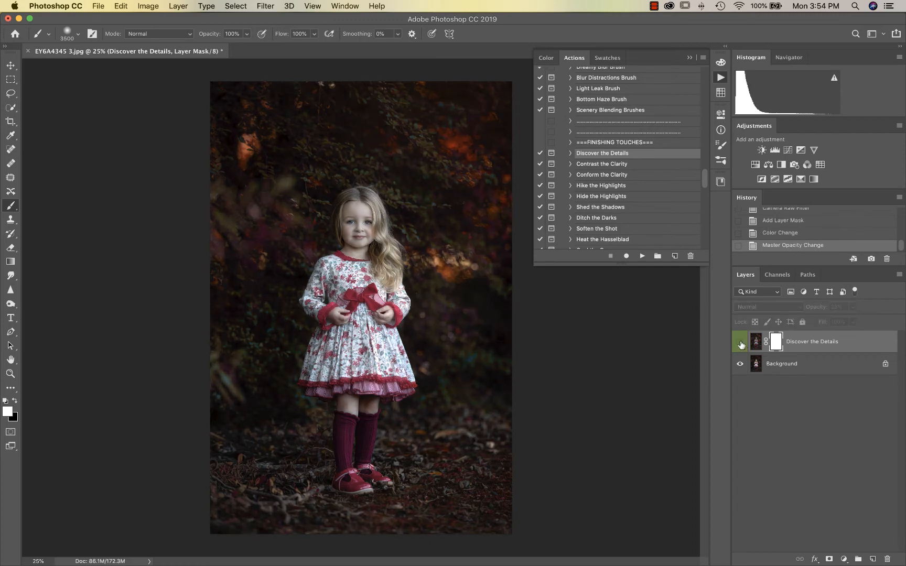
left_click(740, 342)
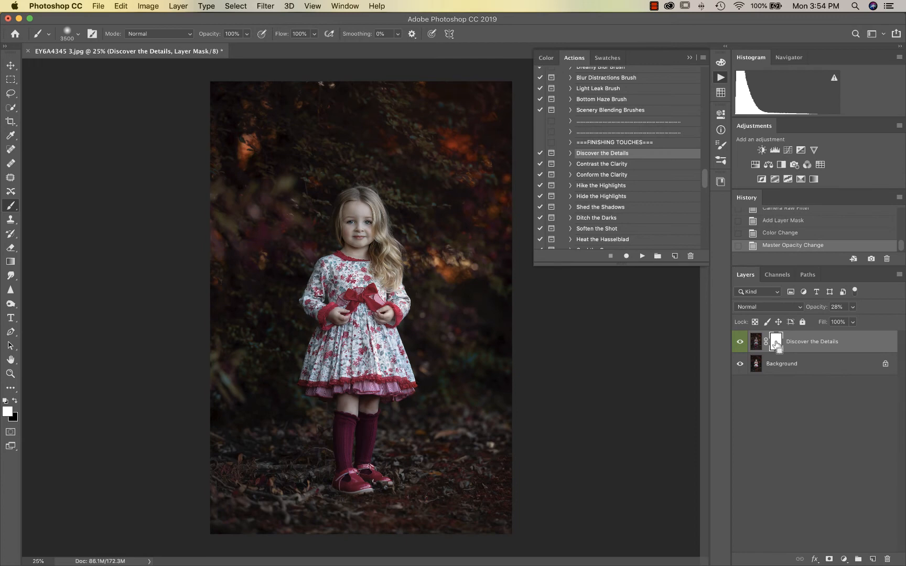
Invert the mask to black and paint the effect over the girl with a white 900 brush
key("super+i")
key("bracketleft")
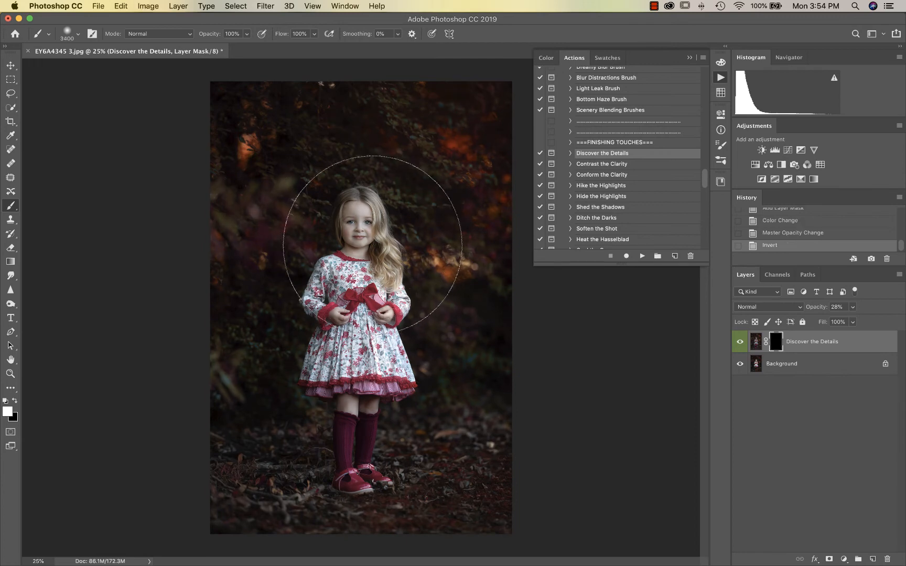
key("bracketleft")
key("bracketleft")
key("bracketleft")
key("bracketleft")
key("bracketleft")
key("bracketleft")
key("bracketleft")
key("bracketleft")
key("bracketleft")
key("bracketleft")
key("bracketleft")
key("bracketleft")
key("bracketleft")
key("bracketleft")
key("bracketleft")
key("bracketleft")
key("bracketleft")
key("bracketleft")
key("bracketleft")
key("bracketleft")
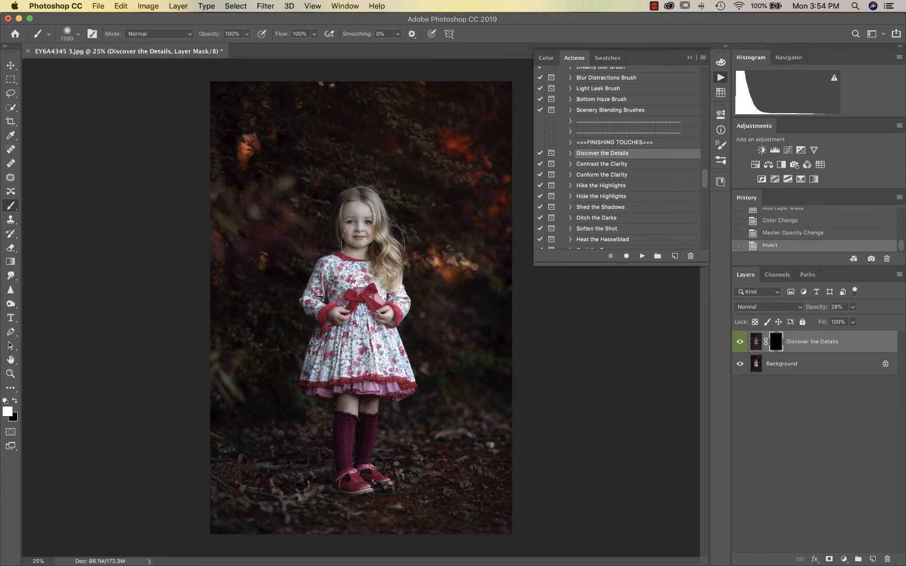
key("bracketleft")
key("bracketleft")
key("bracketleft")
key("x")
key("x")
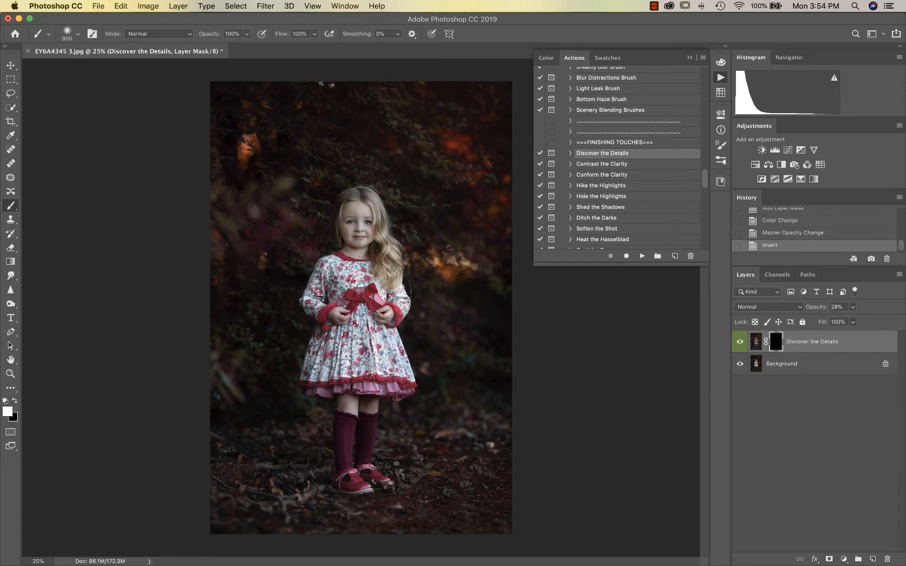
left_click_drag(359, 207, 346, 390)
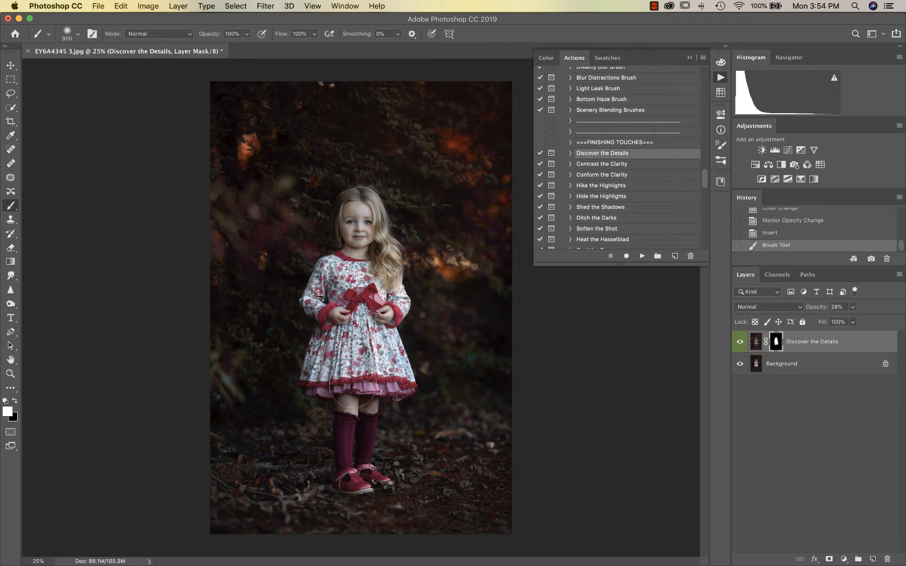
left_click_drag(358, 279, 357, 241)
left_click(355, 236)
key("super+plus")
key("super+plus")
scroll(358, 228, "up", 2)
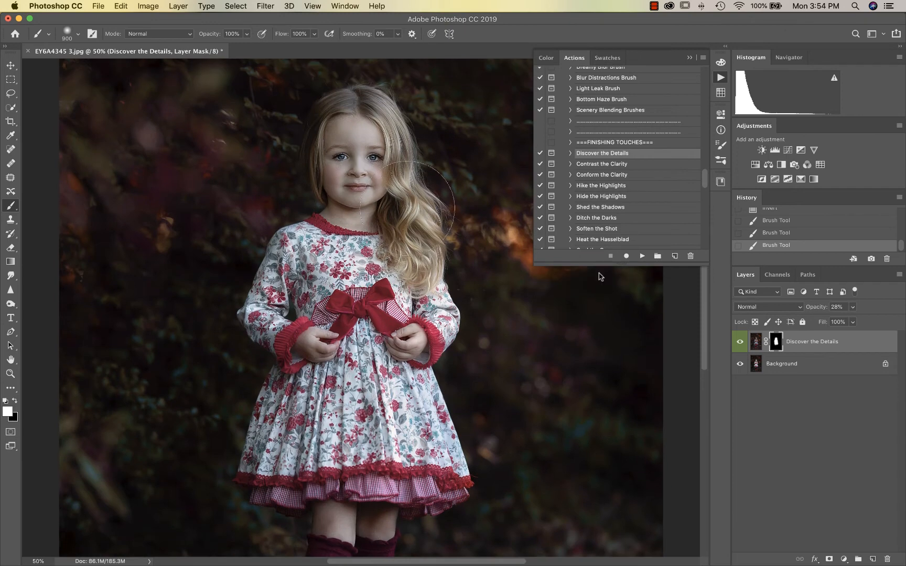
left_click(740, 341)
left_click(740, 341)
Select and play the Hike the Highlights action
scroll(630, 185, "down", 1)
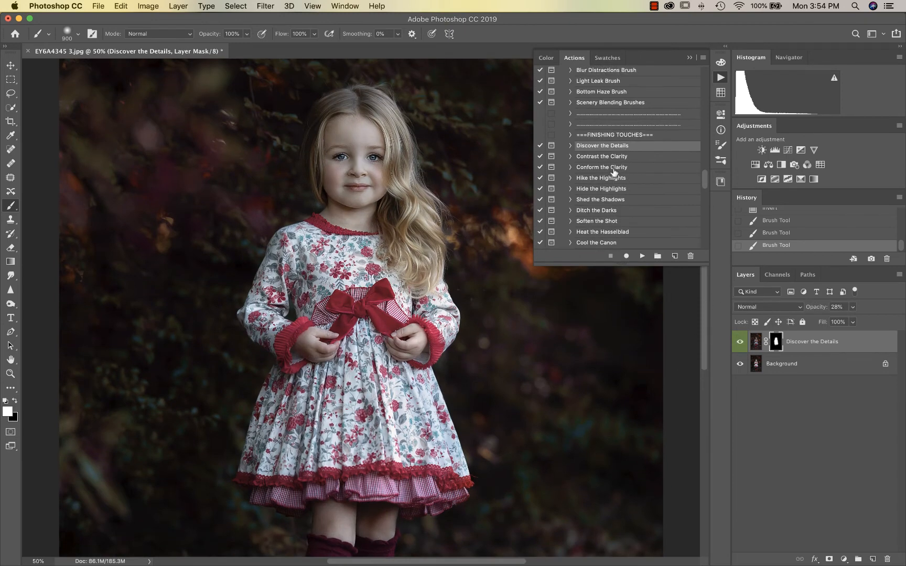
left_click(611, 179)
left_click(642, 256)
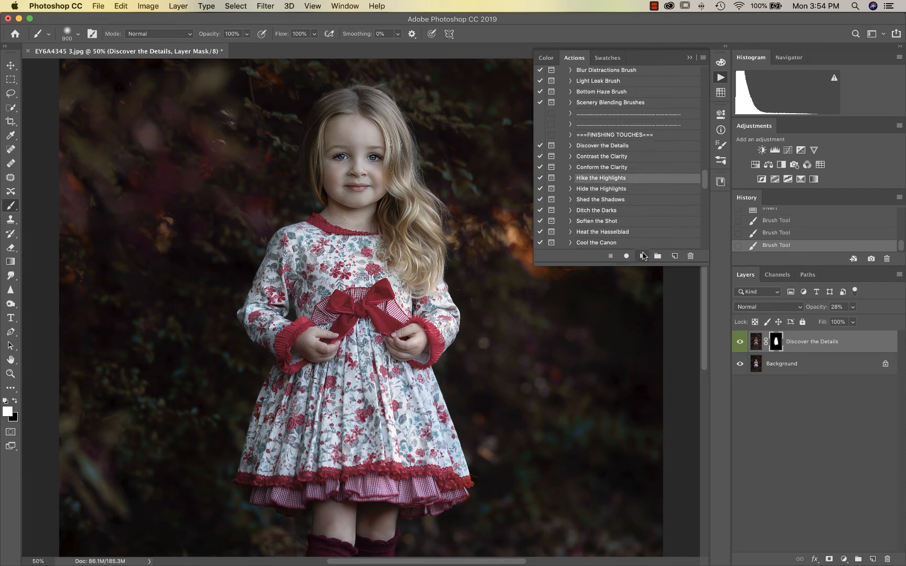
Accept the flatten warning and drop the Hike the Highlights layer to 14% opacity, comparing before and after
left_click(533, 199)
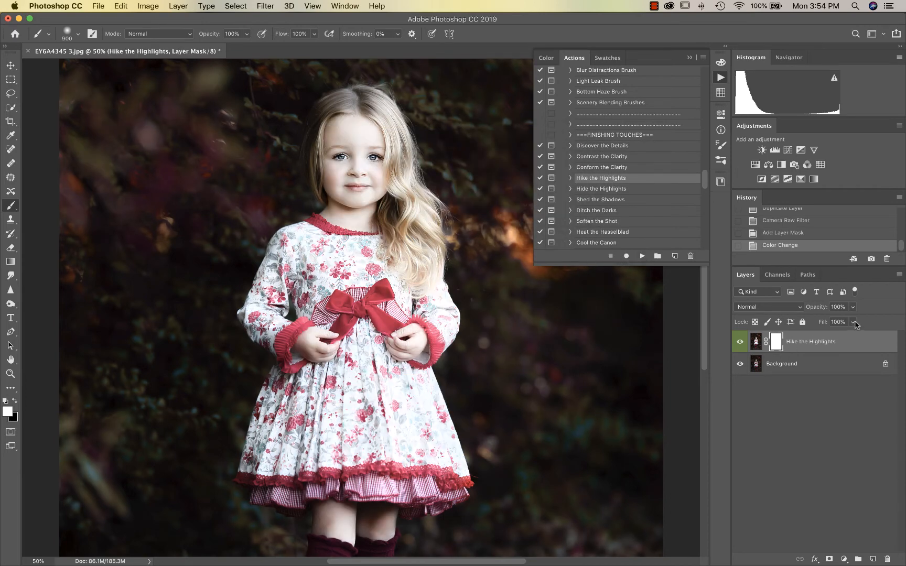
left_click(852, 307)
left_click(811, 322)
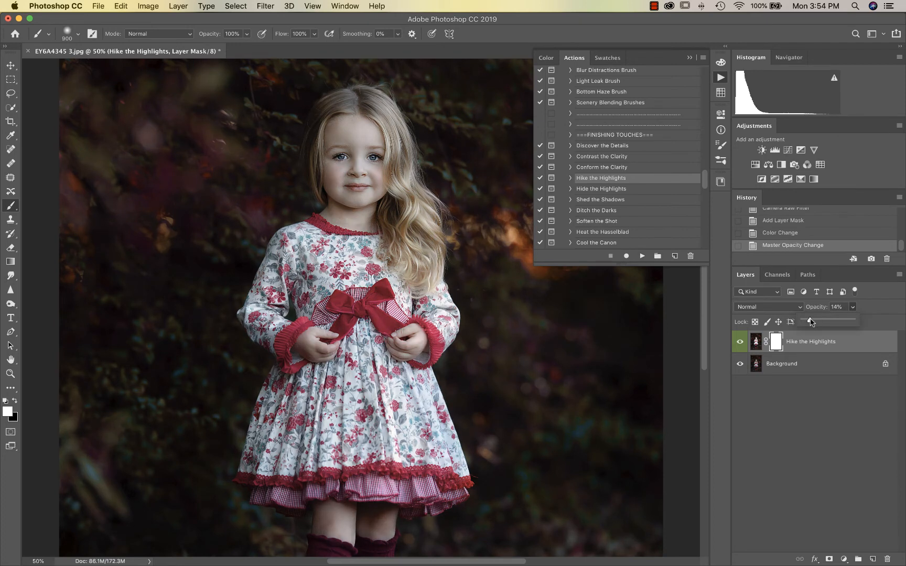
left_click(740, 342)
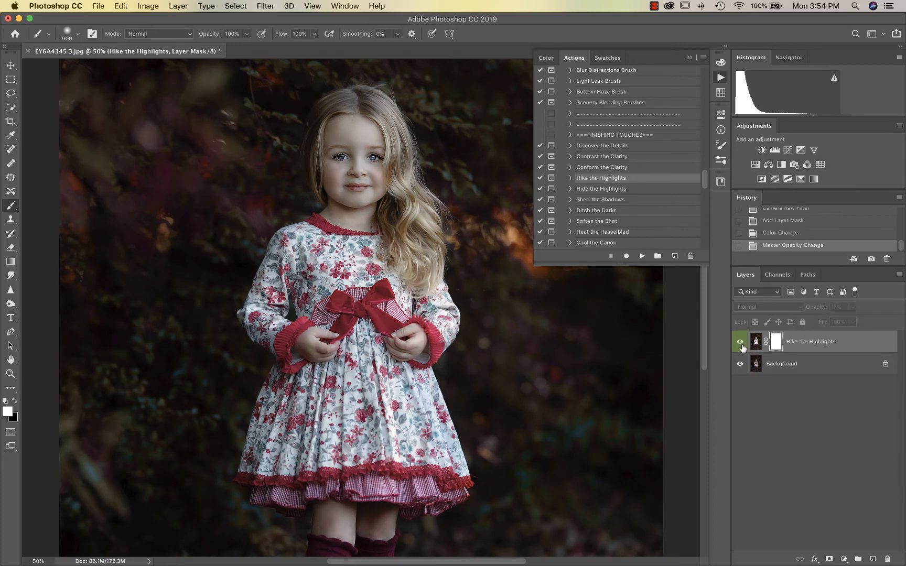
left_click(739, 343)
key("super+minus")
key("super+minus")
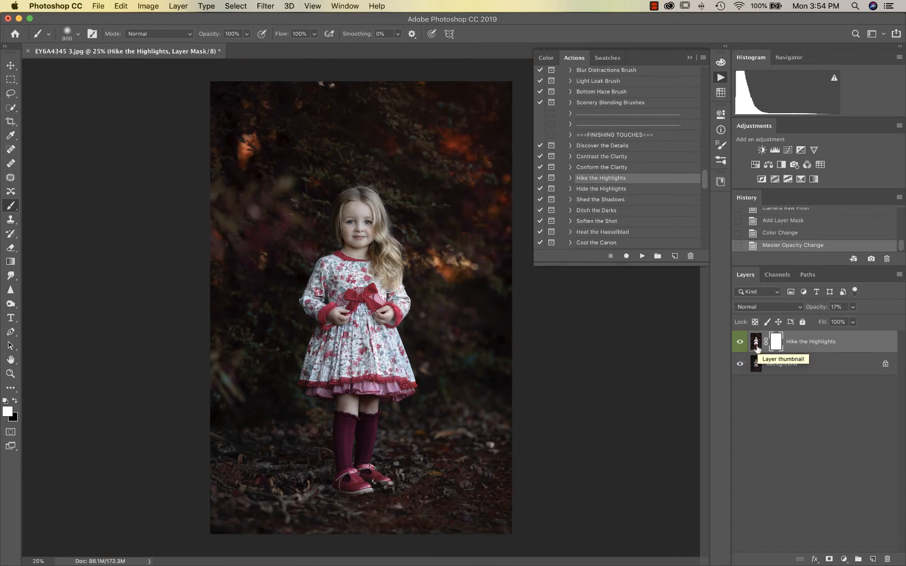
left_click(740, 346)
left_click(741, 346)
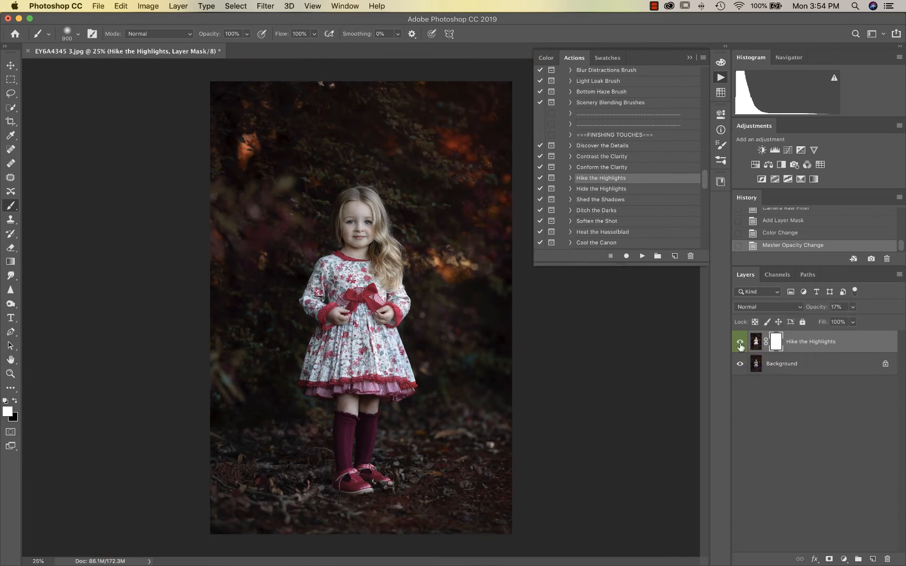
left_click(740, 346)
left_click(740, 346)
Lower the highlights layer opacity further to 9%
left_click(850, 321)
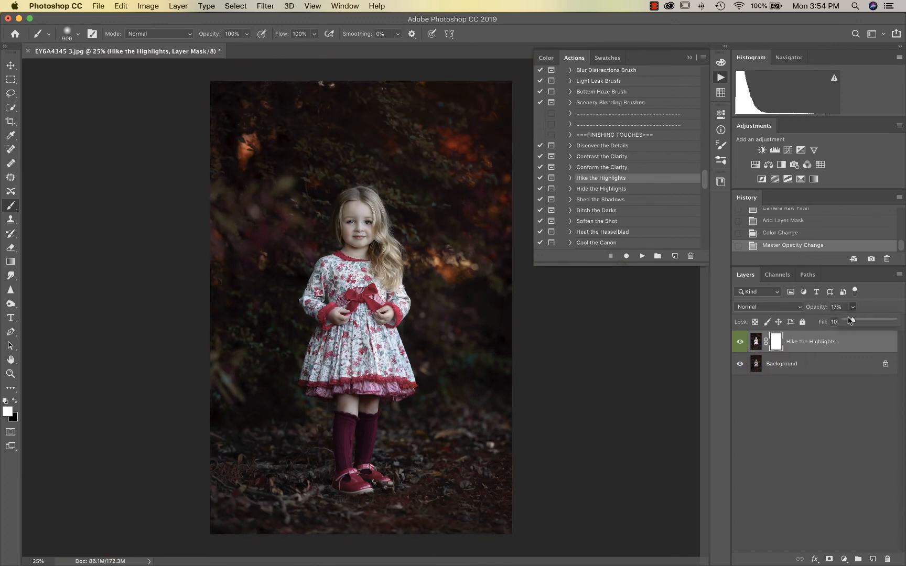
left_click(849, 320)
left_click(741, 343)
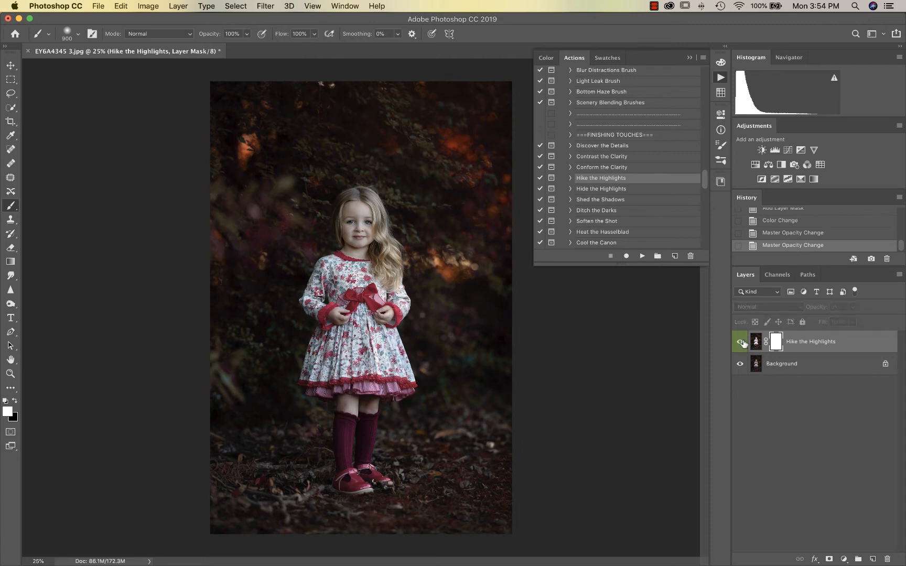
left_click(741, 344)
Paint black on the layer mask to remove the highlights near the girl's hair
key("x")
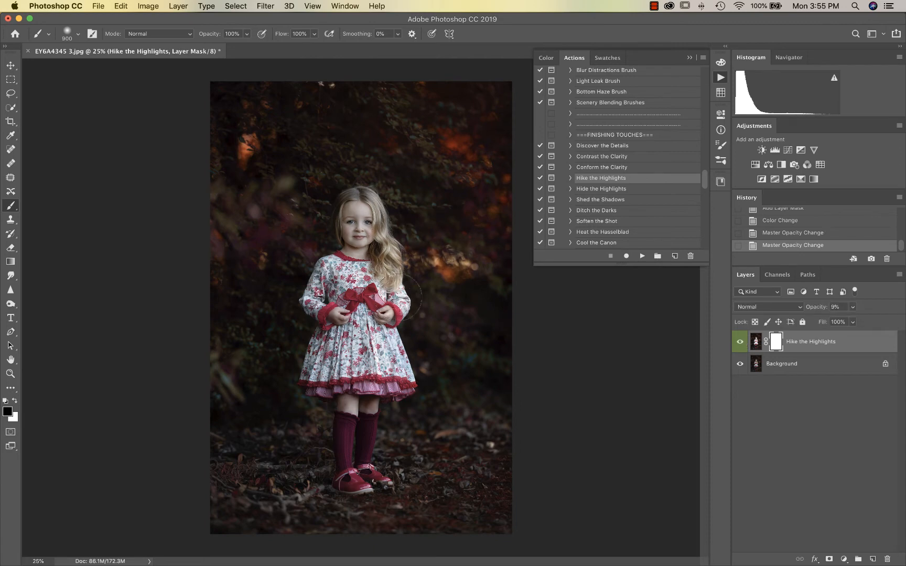
left_click(401, 303)
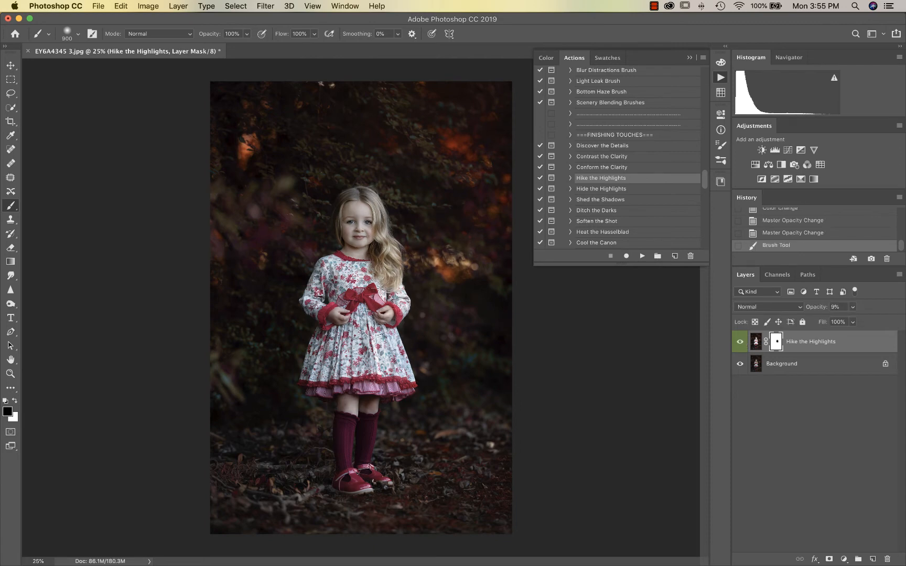
left_click_drag(397, 254, 392, 228)
left_click(345, 178)
left_click(740, 343)
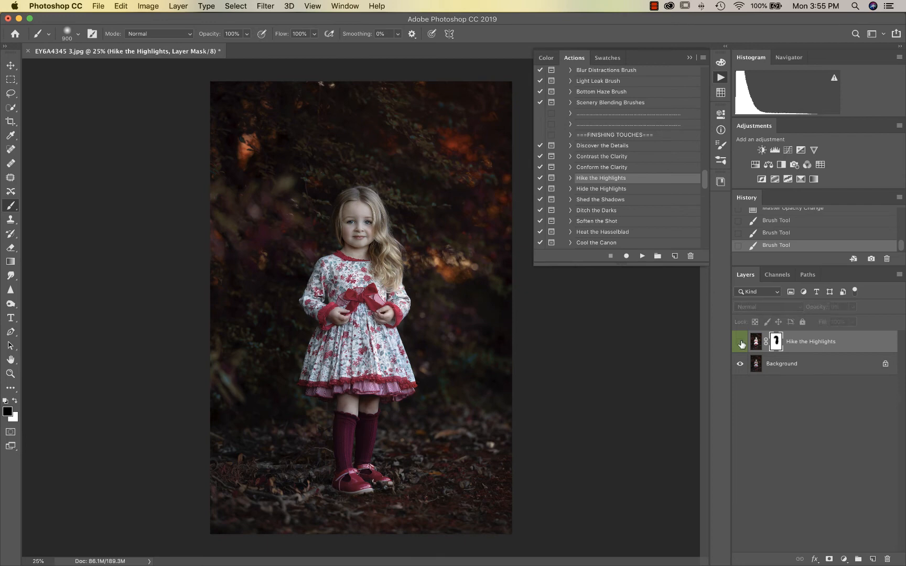
left_click(740, 342)
left_click(740, 342)
left_click(740, 342)
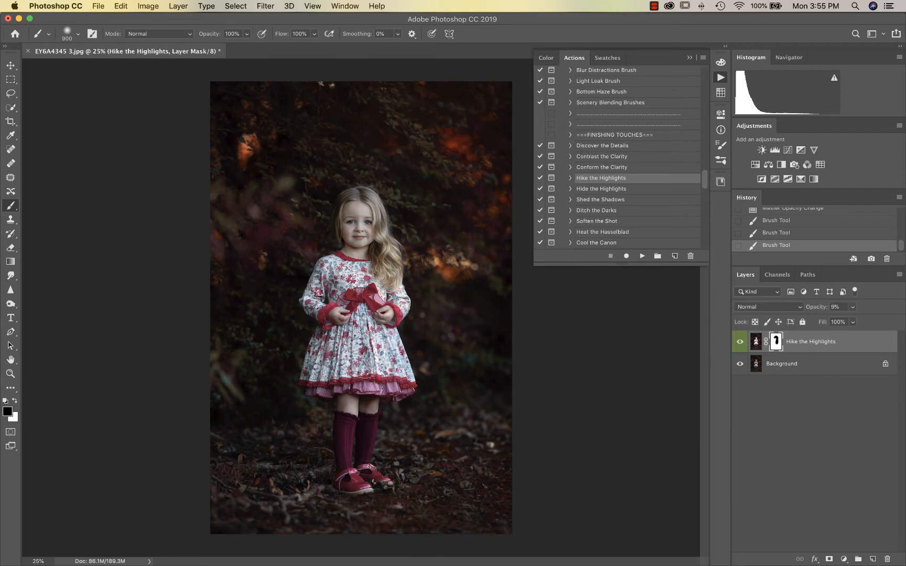
key("super+plus")
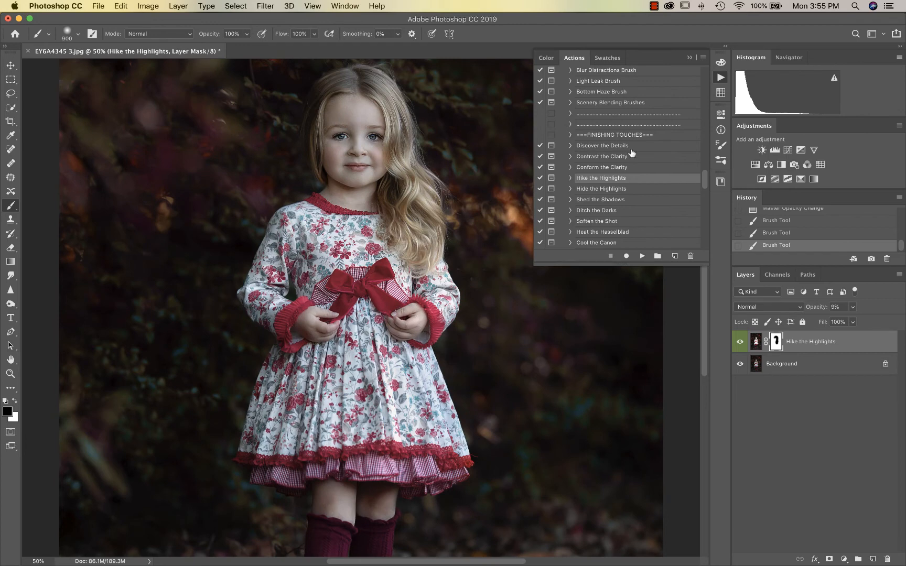
Run Soften the Shot past the flatten warning and set the group opacity to 29%
scroll(611, 188, "down", 4)
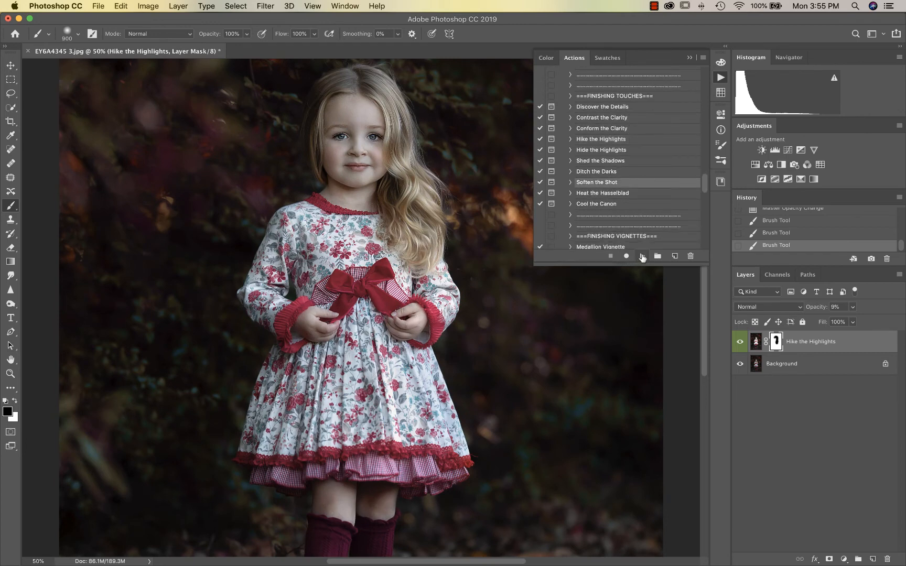
left_click(642, 257)
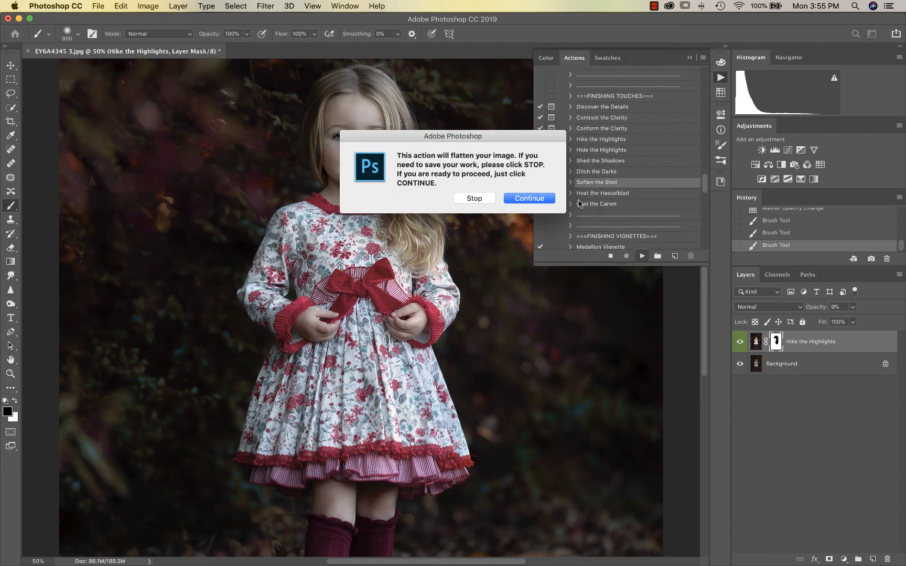
left_click(531, 199)
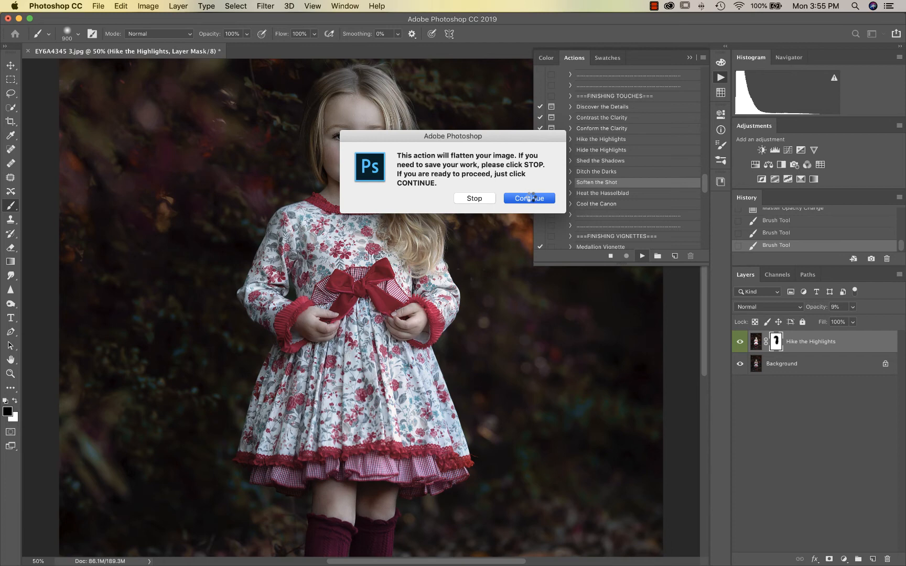
left_click(529, 197)
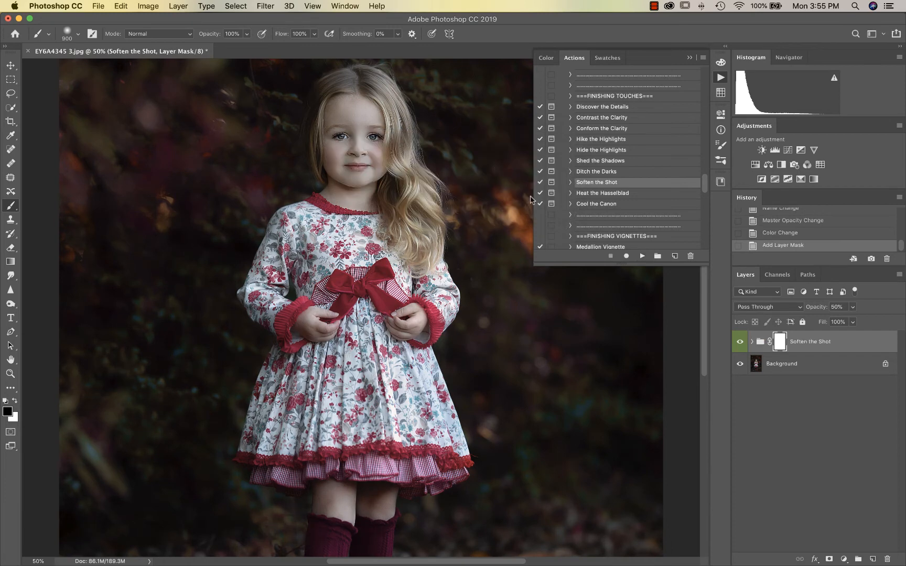
left_click(853, 308)
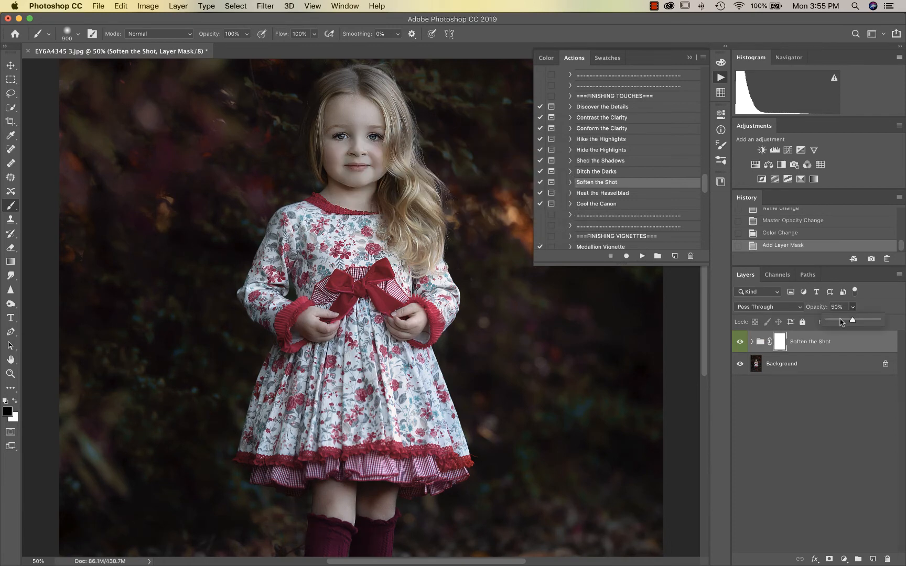
left_click_drag(842, 322, 842, 322)
Paint black on the mask to keep the girl's face and dress crisp, then flatten
key("x")
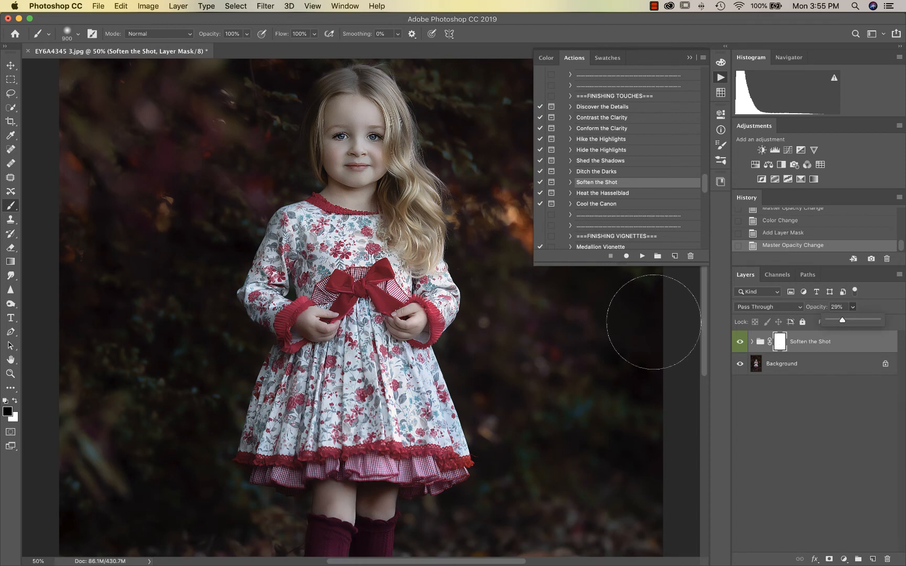
key("x")
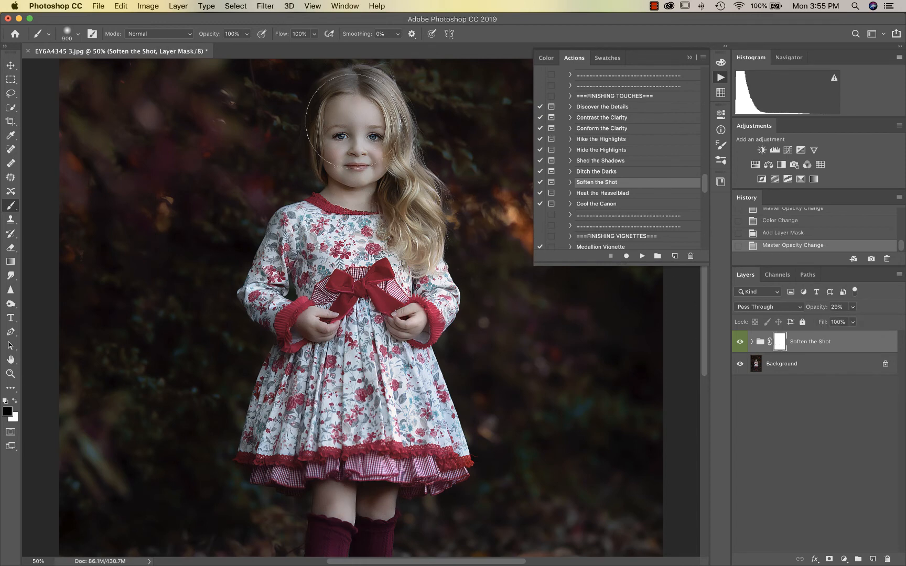
mouse_move(362, 151)
left_mouse_down()
mouse_move(358, 204)
mouse_move(315, 331)
mouse_move(393, 346)
mouse_move(385, 354)
left_mouse_up()
mouse_move(353, 386)
left_mouse_down()
mouse_move(385, 465)
mouse_move(383, 417)
mouse_move(412, 451)
mouse_move(358, 460)
mouse_move(343, 182)
left_mouse_up()
scroll(389, 420, "down", 5)
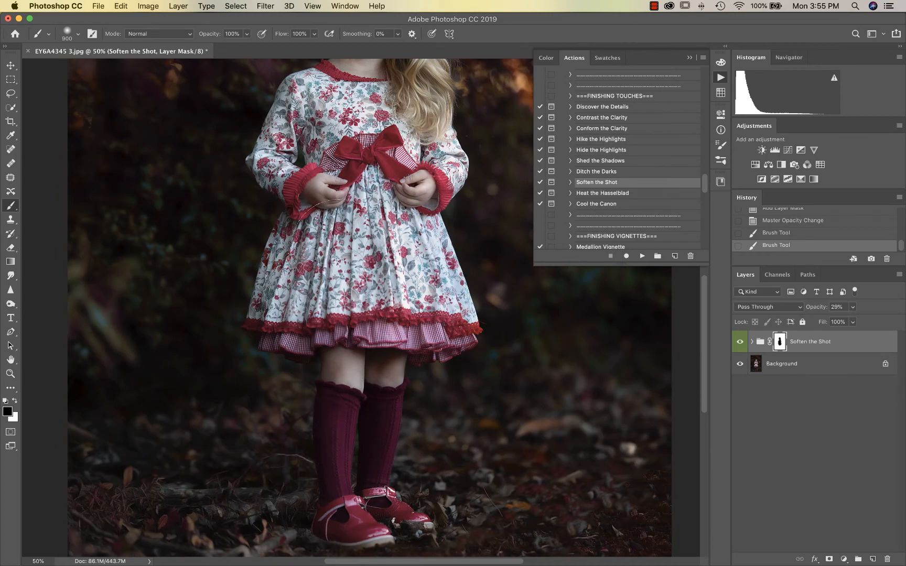
scroll(370, 181, "up", 1)
key("super+minus")
key("super+minus")
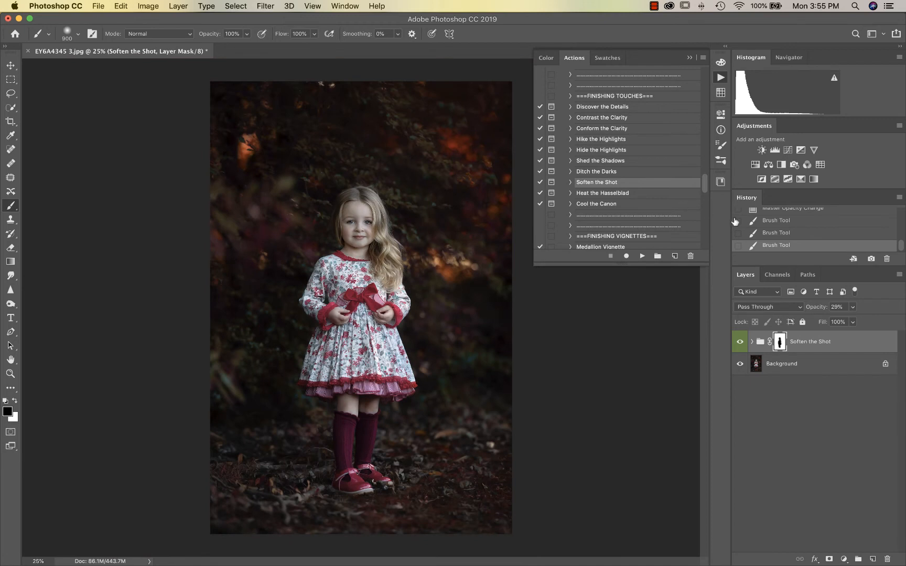
scroll(638, 242, "down", 4)
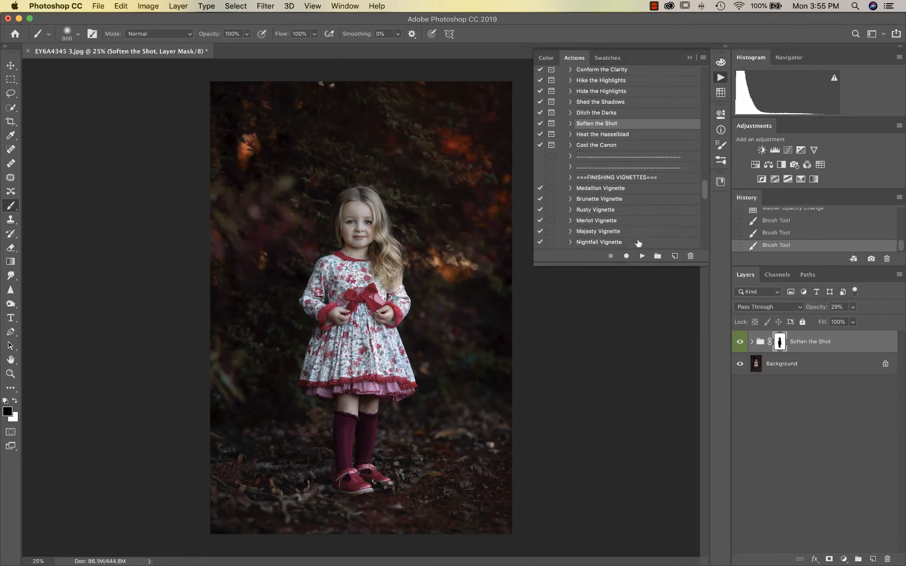
key("super+shift+e")
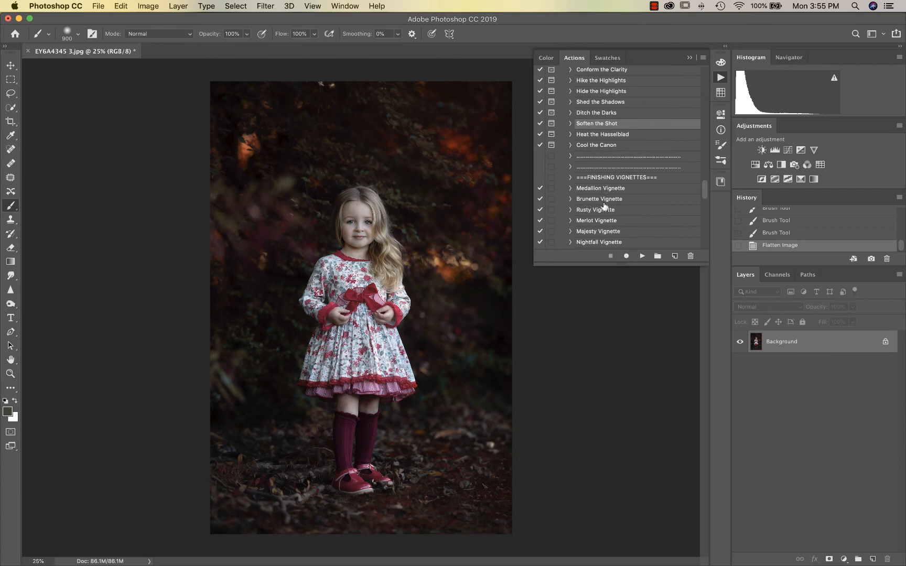
Run the Brunette Vignette action and compare the vignette on and off
scroll(605, 206, "down", 2)
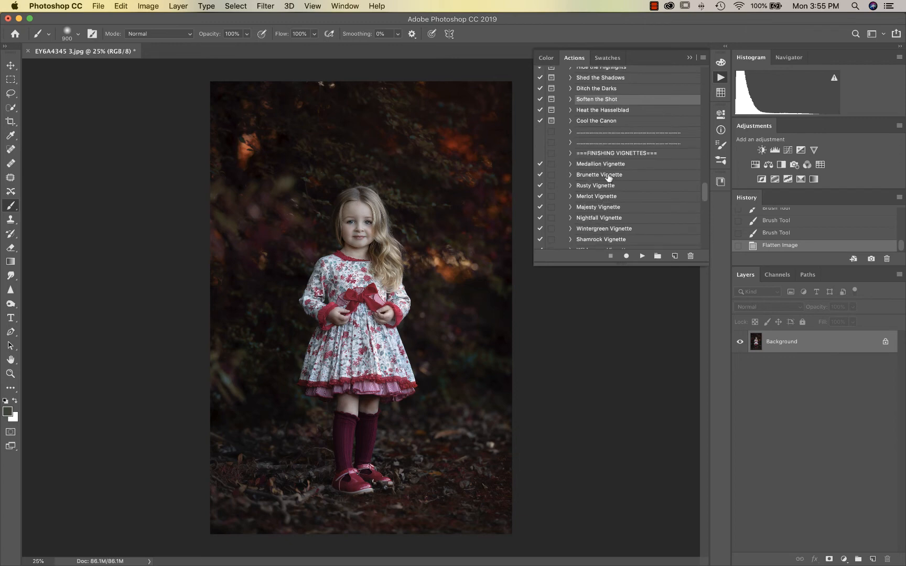
left_click(608, 175)
left_click(642, 256)
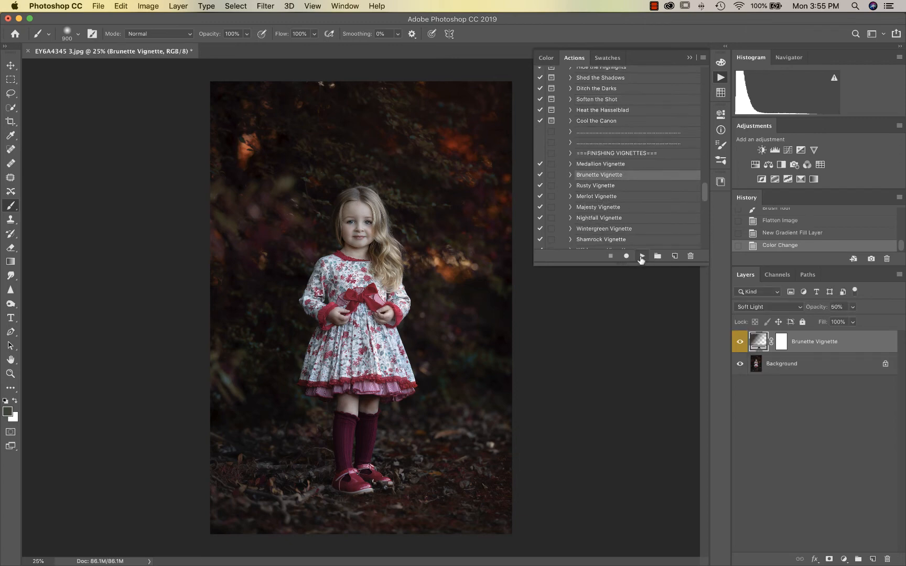
left_click(741, 342)
left_click(741, 342)
left_click(741, 342)
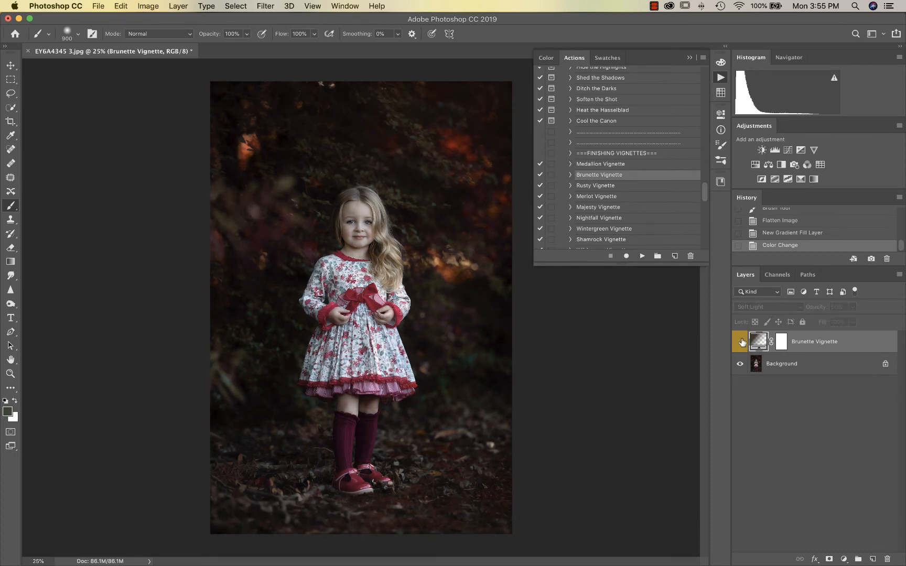
left_click(740, 342)
Set the vignette opacity to 27% and paint its mask off the girl
left_click(853, 307)
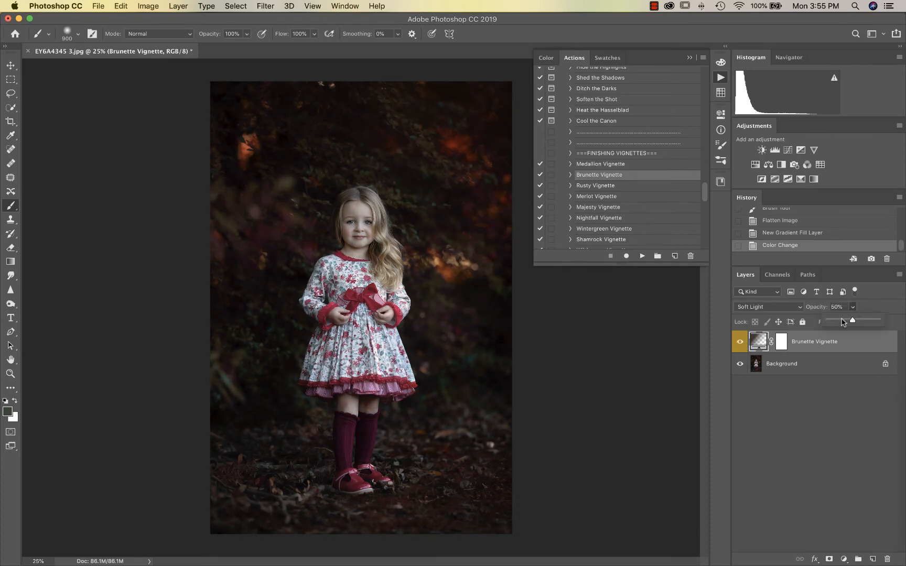
left_click(842, 322)
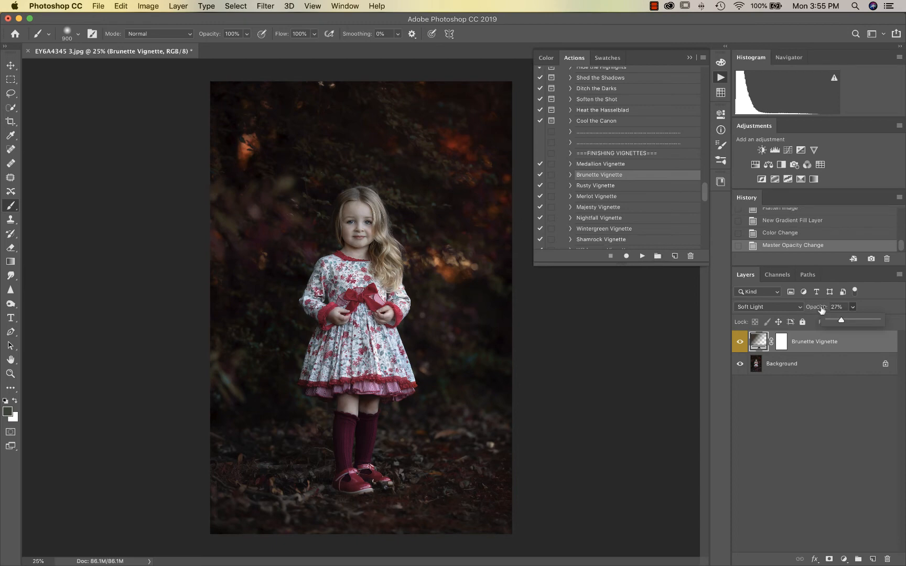
left_click(781, 341)
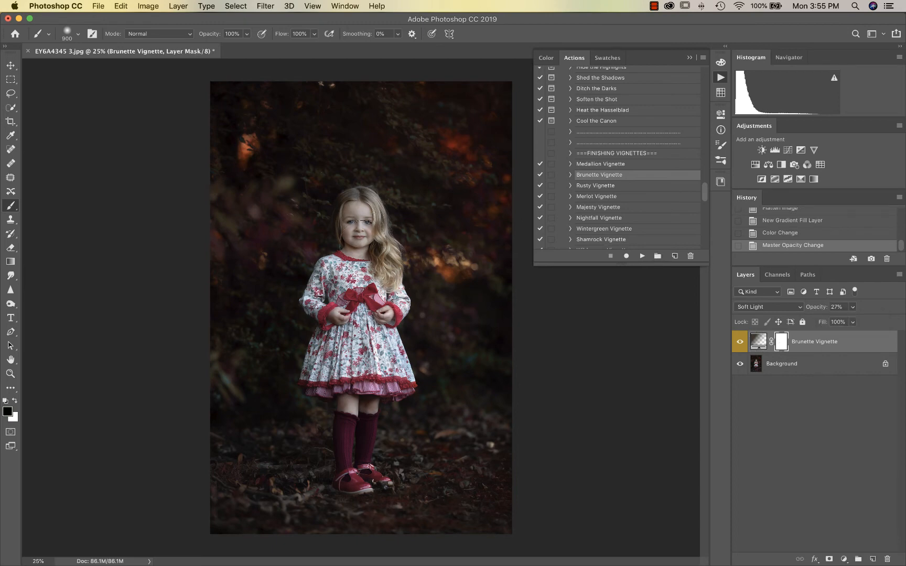
mouse_move(357, 225)
left_mouse_down()
mouse_move(351, 472)
mouse_move(380, 336)
mouse_move(377, 220)
left_mouse_up()
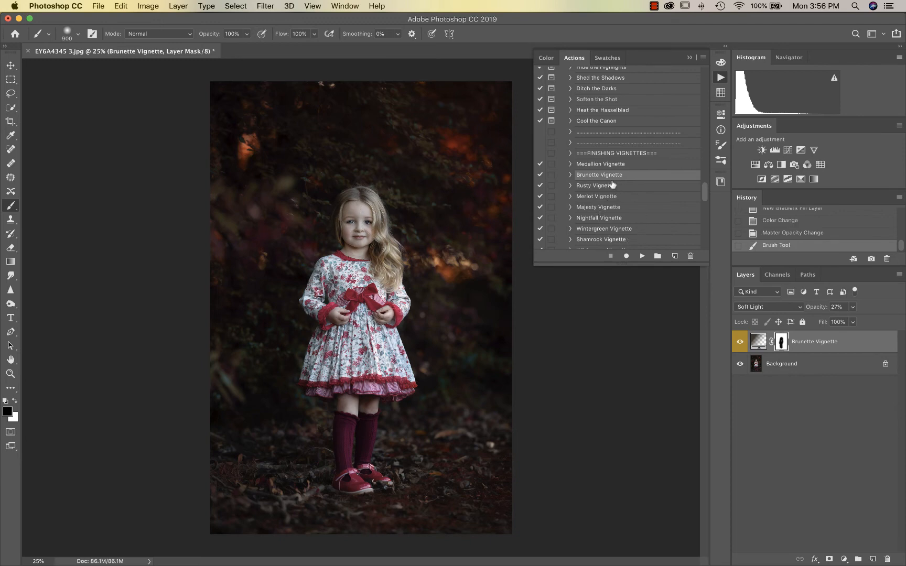
scroll(613, 183, "down", 10)
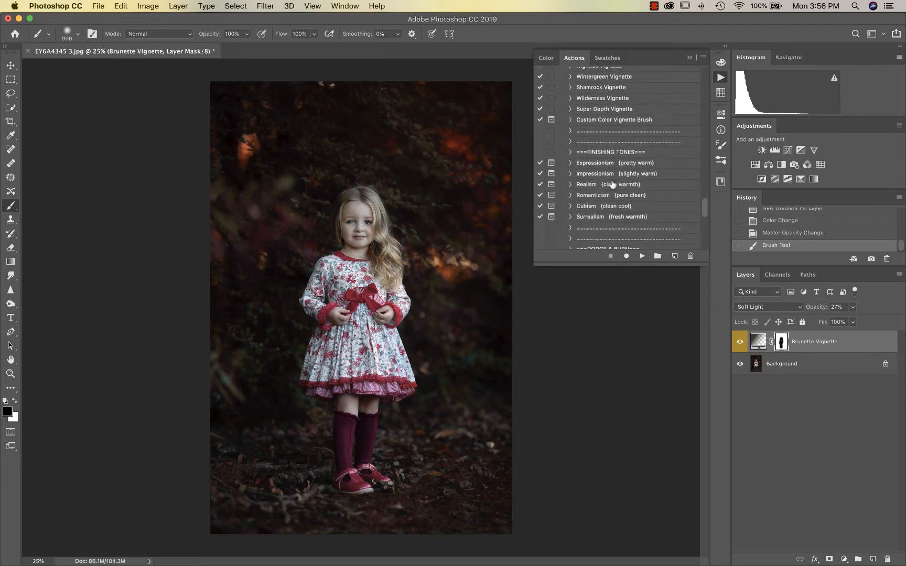
Flatten and run the Romanticism tone action, accepting the flatten prompt and comparing the result
key("super+shift+e")
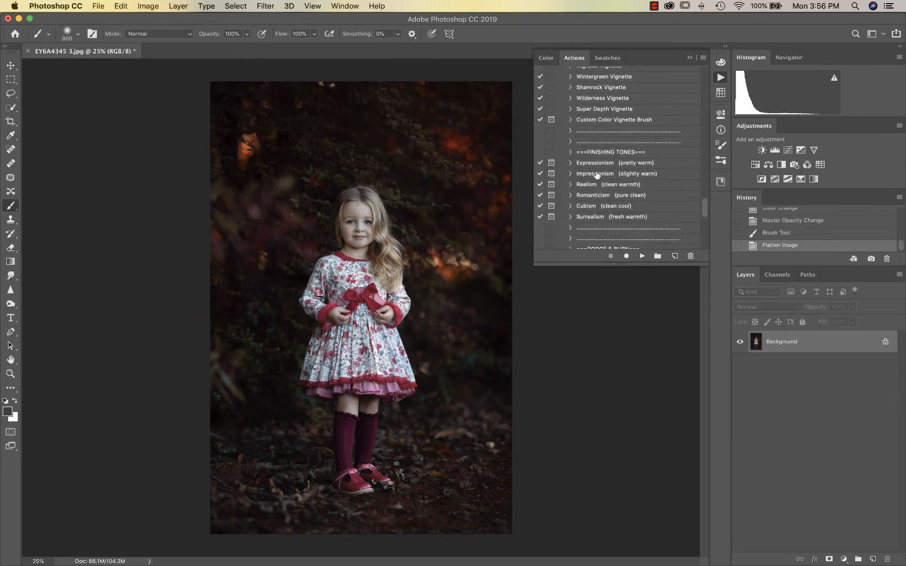
left_click(599, 187)
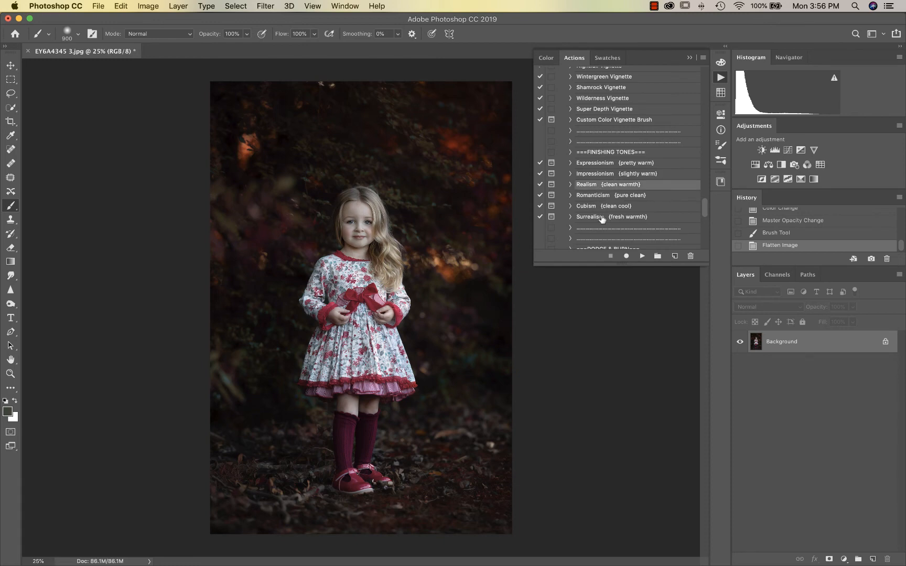
left_click(618, 195)
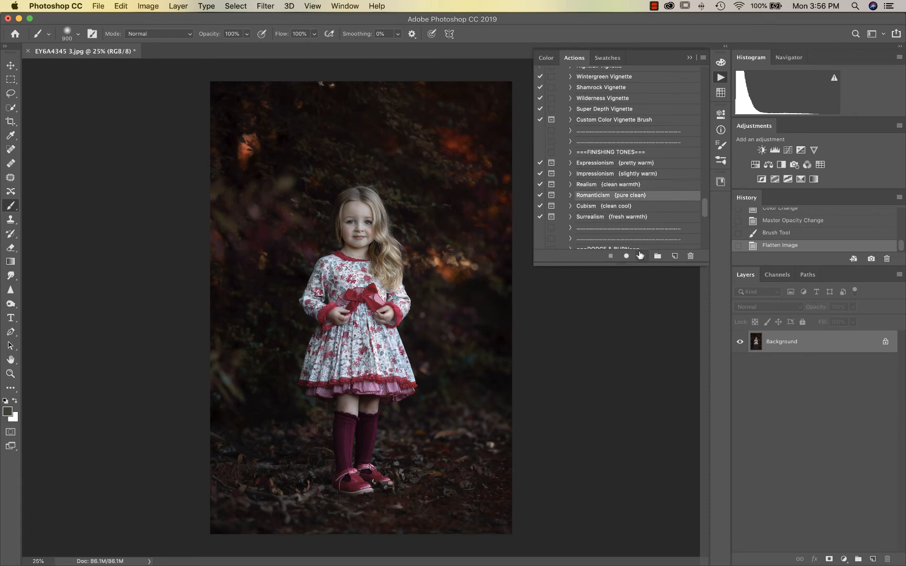
left_click(640, 255)
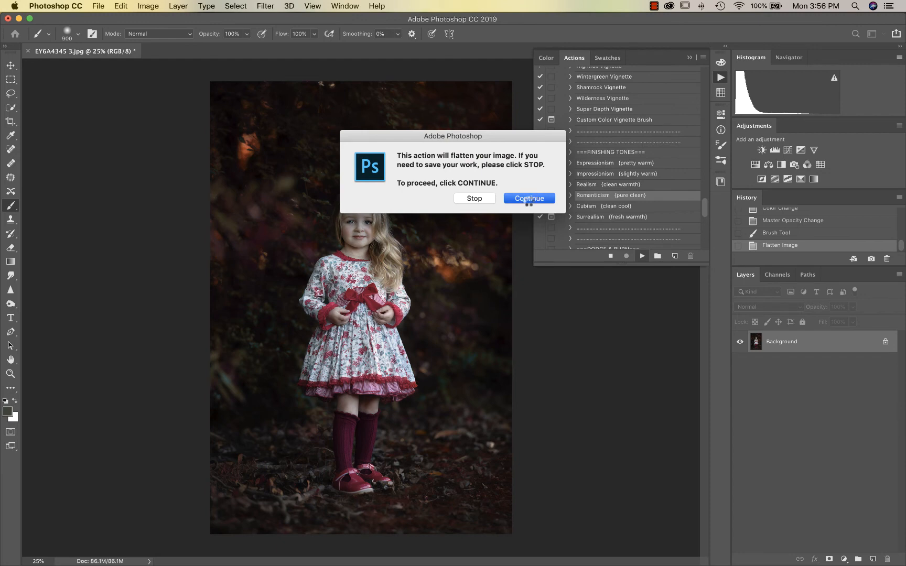
left_click(530, 198)
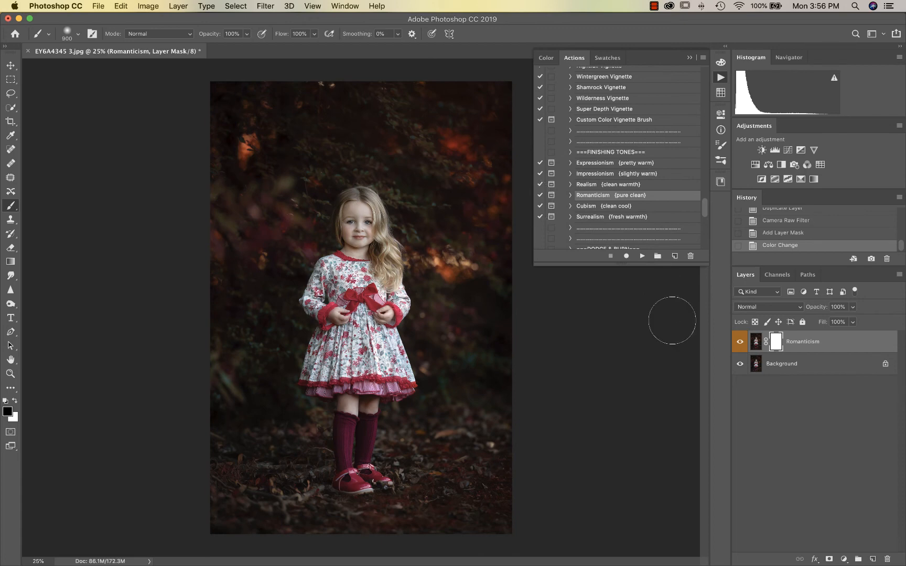
left_click(740, 342)
left_click(739, 343)
left_click(739, 341)
left_click(739, 342)
Reduce the Romanticism layer to 80% opacity and flatten the image
left_click(853, 310)
left_click(844, 322)
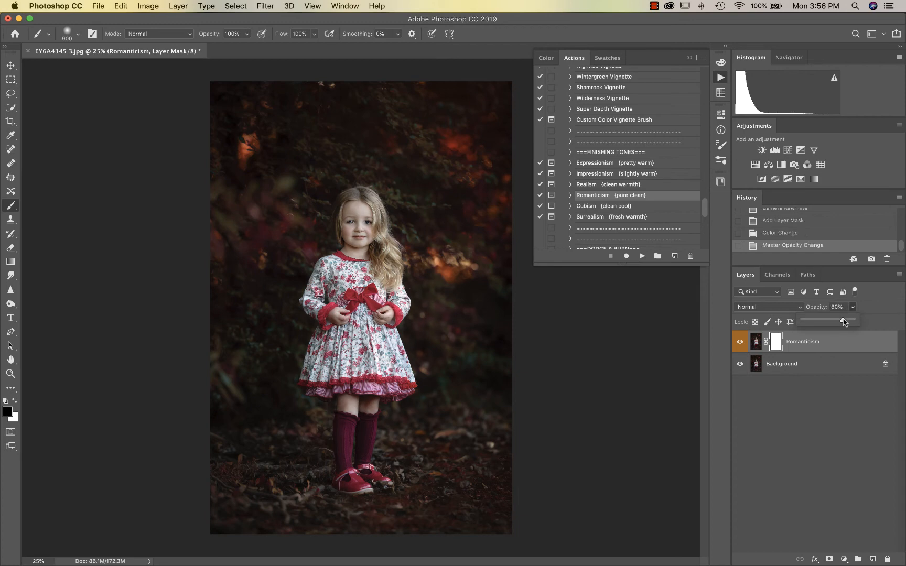
left_click(740, 342)
left_click(740, 342)
key("super+shift+e")
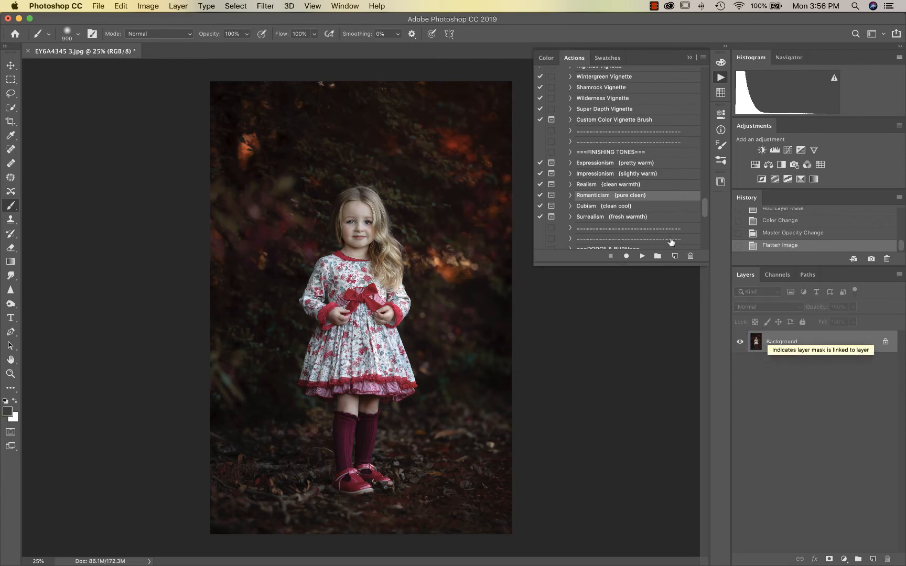
scroll(671, 243, "down", 4)
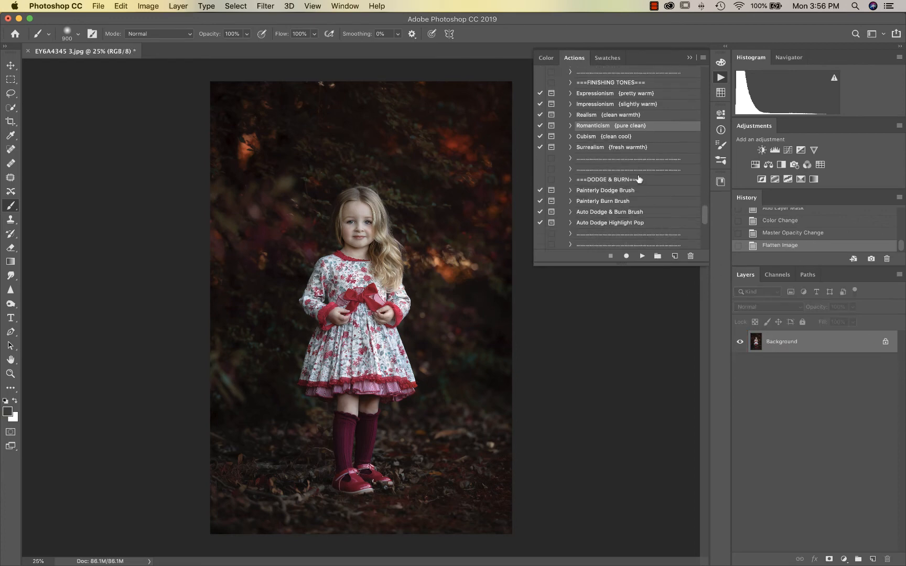
Run the Painterly Burn Brush action, continuing through the flatten and instructions dialogs
left_click(606, 191)
left_click(607, 202)
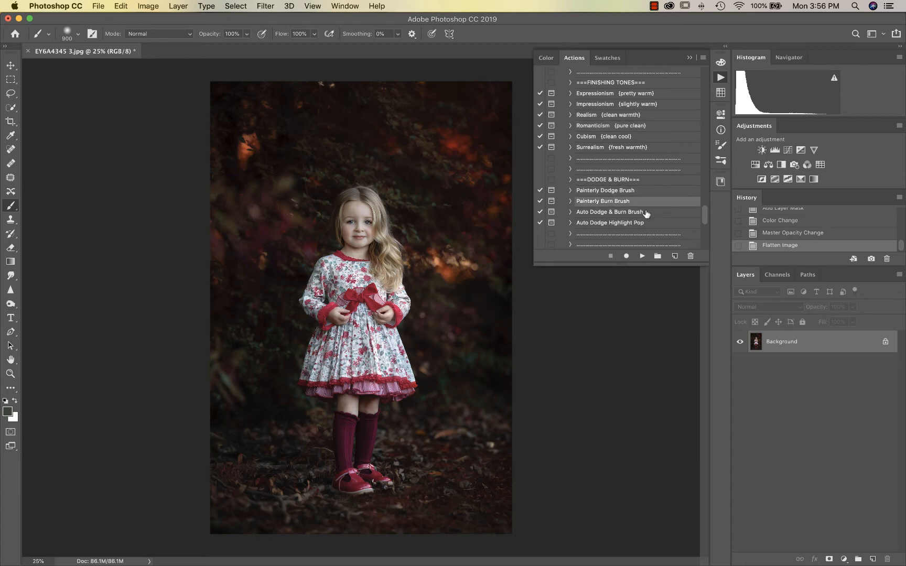
left_click(642, 256)
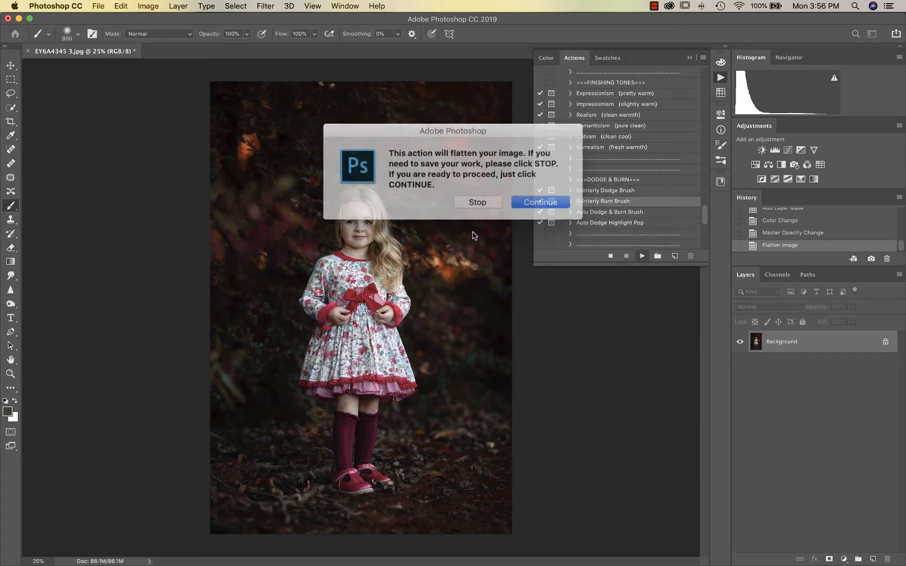
left_click(540, 202)
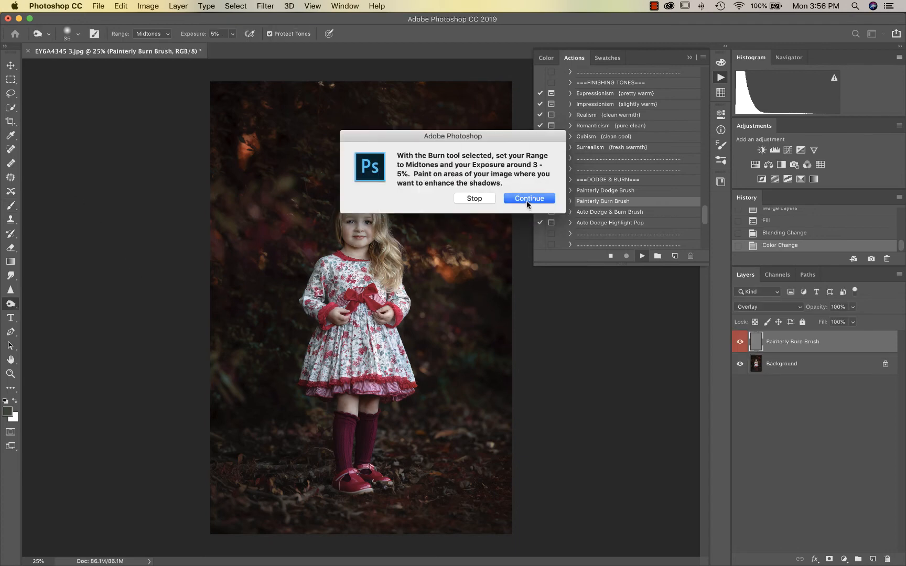
left_click(528, 199)
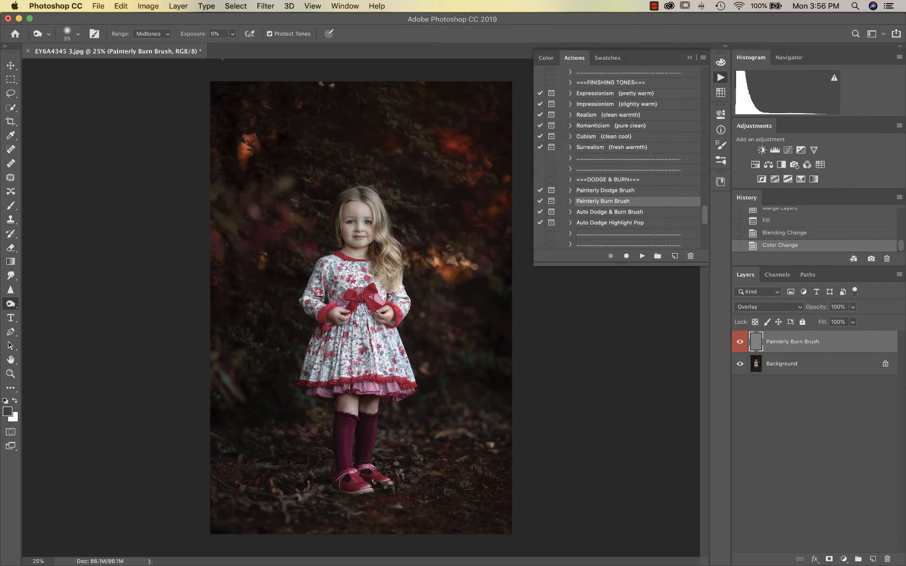
Zoom to 100% on the face and burn the shadow along the girl's jawline
key("super+equal")
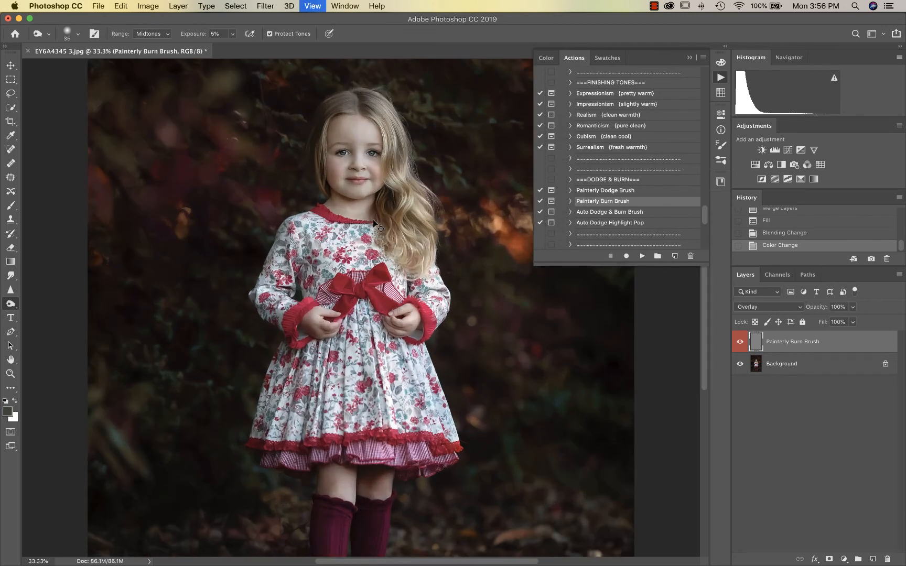
key("super+equal")
key("super+equal")
key("bracketleft")
key("bracketleft")
key("bracketleft")
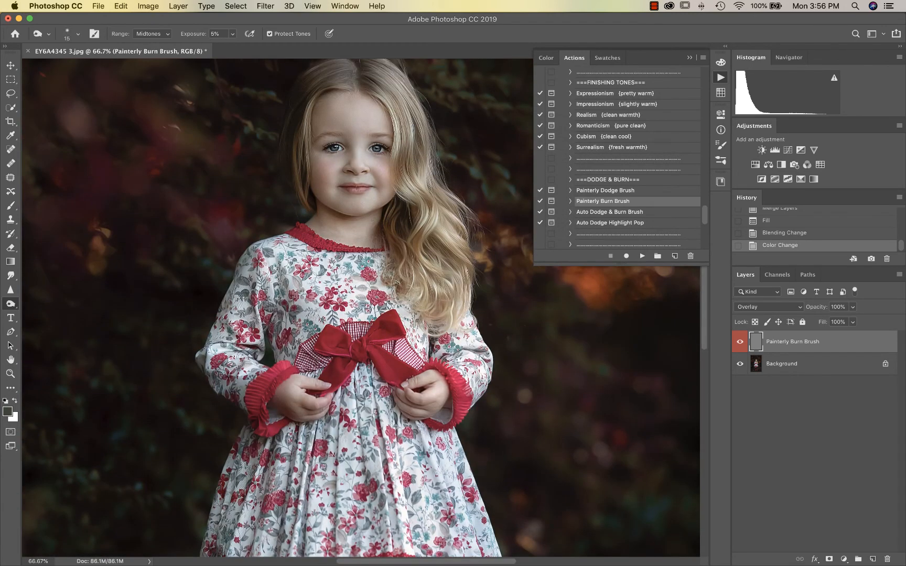
key("super+equal")
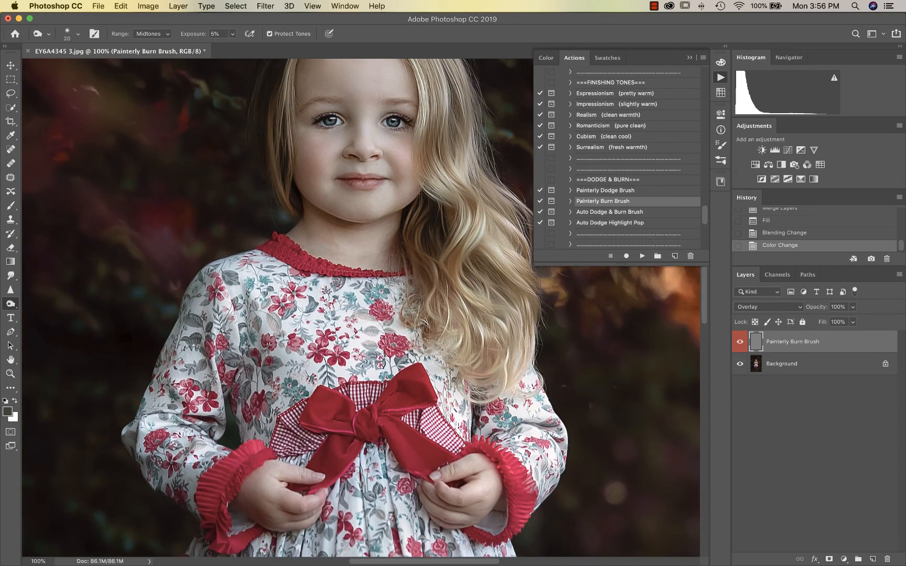
key("bracketright")
key("bracketright")
mouse_move(407, 207)
left_mouse_down()
mouse_move(371, 223)
mouse_move(318, 212)
mouse_move(303, 192)
left_mouse_up()
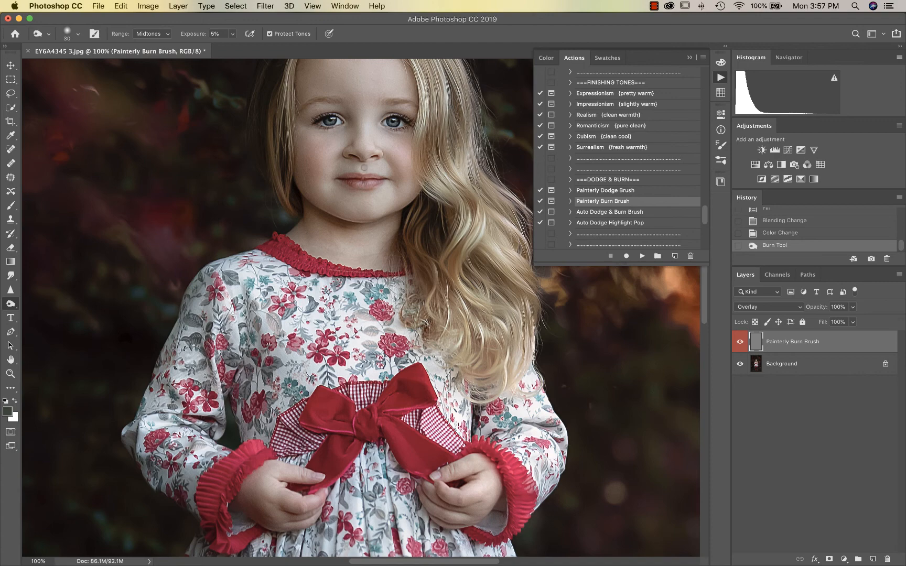
Burn deeper shadows under and beside the girl's nose, adjusting brush size between strokes
left_click(364, 168)
key("bracketleft")
key("bracketleft")
key("bracketleft")
left_click(371, 164)
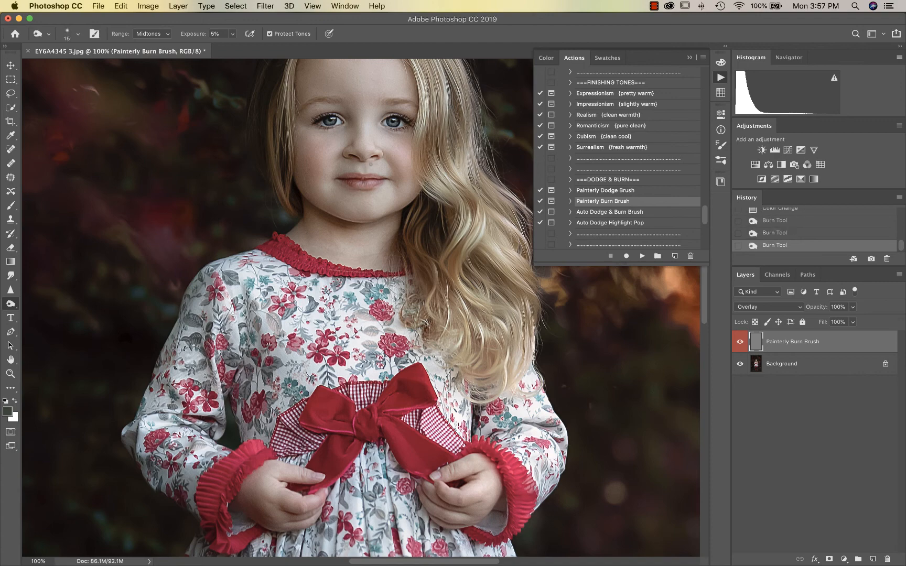
key("bracketright")
key("bracketright")
key("bracketright")
left_click(367, 167)
scroll(381, 155, "up", 2)
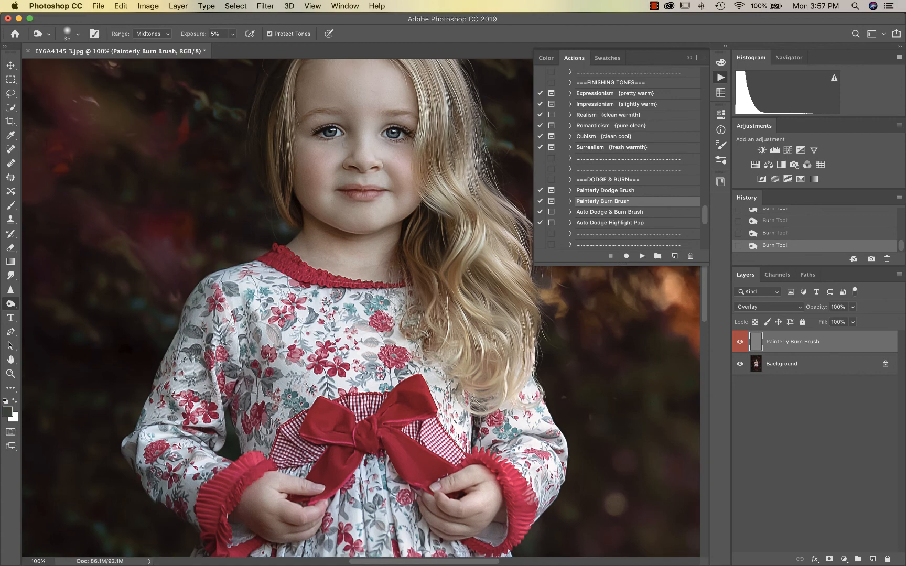
key("bracketleft")
key("bracketleft")
key("bracketleft")
key("bracketleft")
key("bracketright")
key("bracketright")
key("bracketleft")
key("bracketleft")
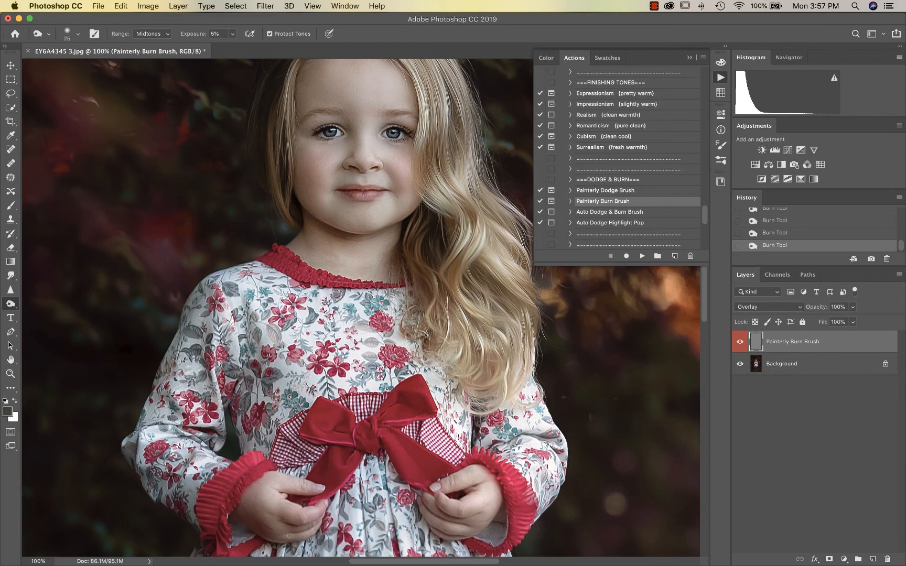
Burn a soft shadow onto the girl's hand, resizing the brush between strokes
left_click_drag(289, 536, 283, 540)
key("bracketright")
key("bracketright")
key("bracketright")
scroll(297, 172, "up", 3)
scroll(297, 172, "up", 2)
key("bracketright")
key("bracketright")
key("bracketright")
key("bracketright")
key("bracketright")
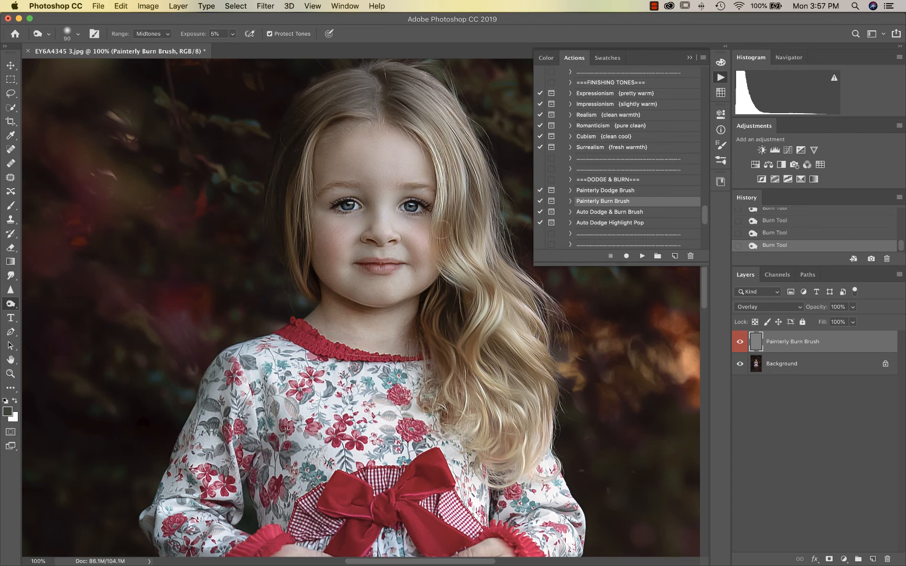
key("bracketright")
key("bracketleft")
key("bracketleft")
key("bracketleft")
key("bracketleft")
key("bracketleft")
Zoom out and toggle the burn layer on and off to compare against the unburned image
key("super+minus")
key("super+minus")
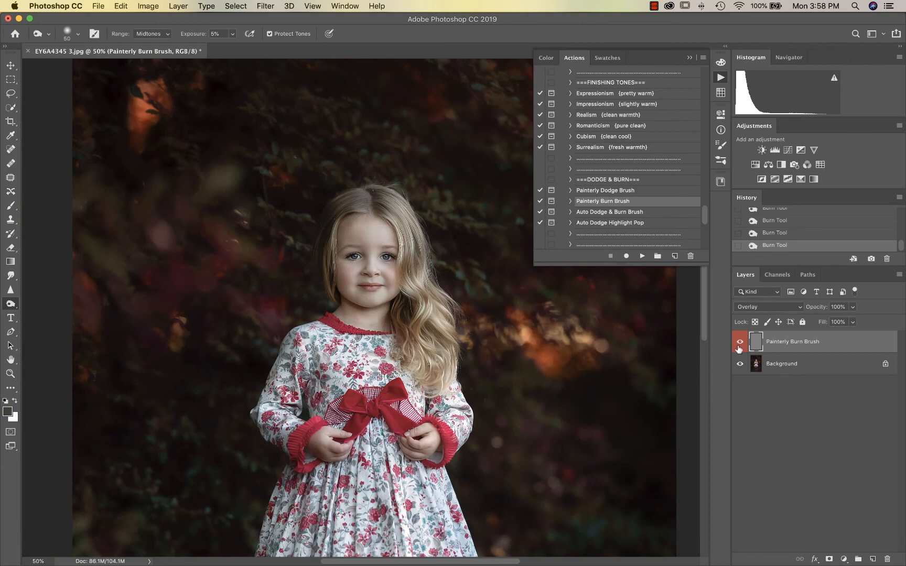
left_click(738, 344)
left_click(739, 344)
left_click(739, 344)
left_click(739, 344)
left_click(739, 344)
left_click(739, 344)
left_click(738, 344)
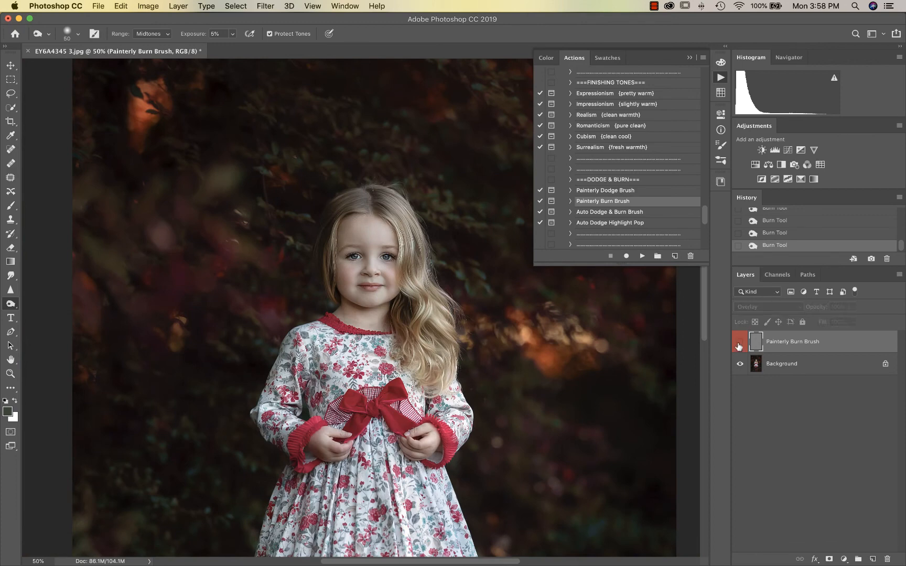
left_click(738, 344)
left_click(739, 344)
left_click(739, 343)
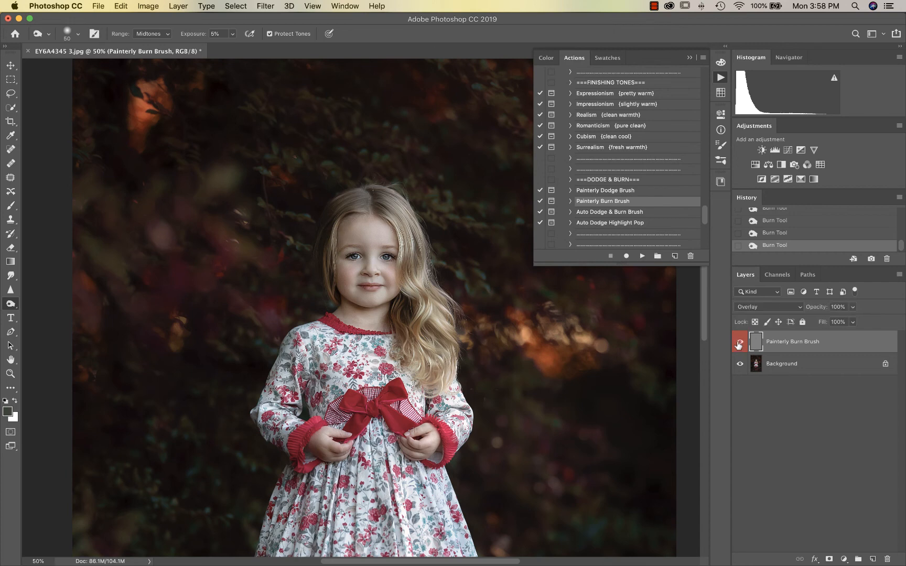
Run the Painterly Dodge Brush action, continuing through the flatten and instructions dialogs
left_click(607, 190)
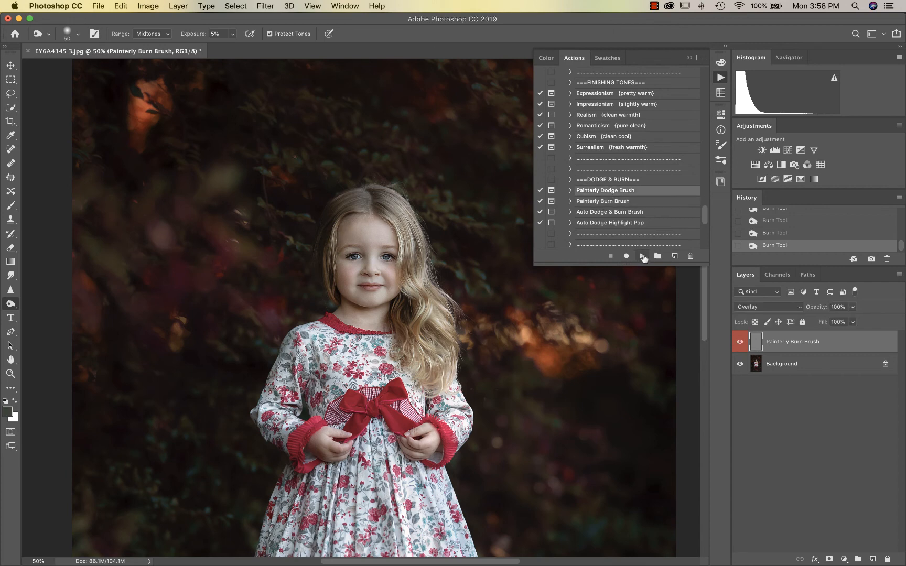
left_click(641, 256)
left_click(534, 199)
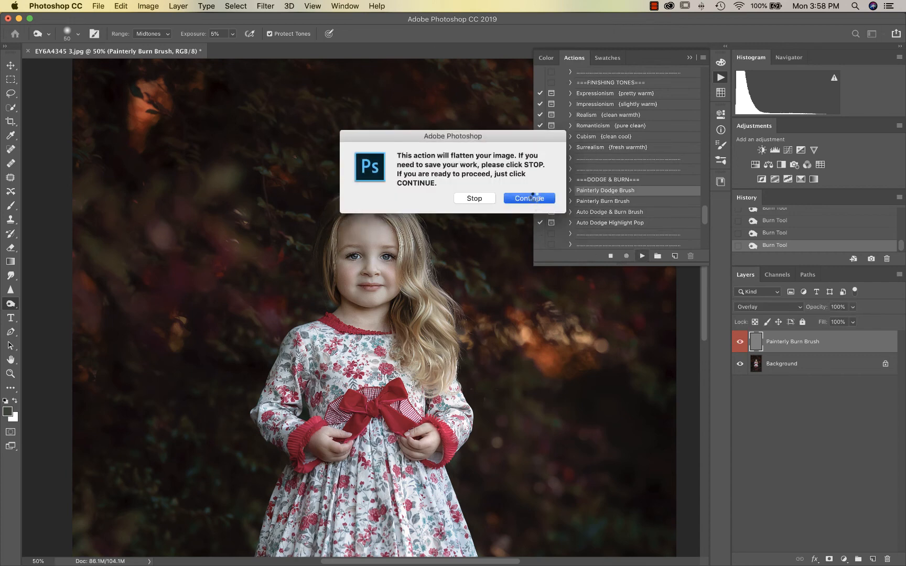
left_click(523, 200)
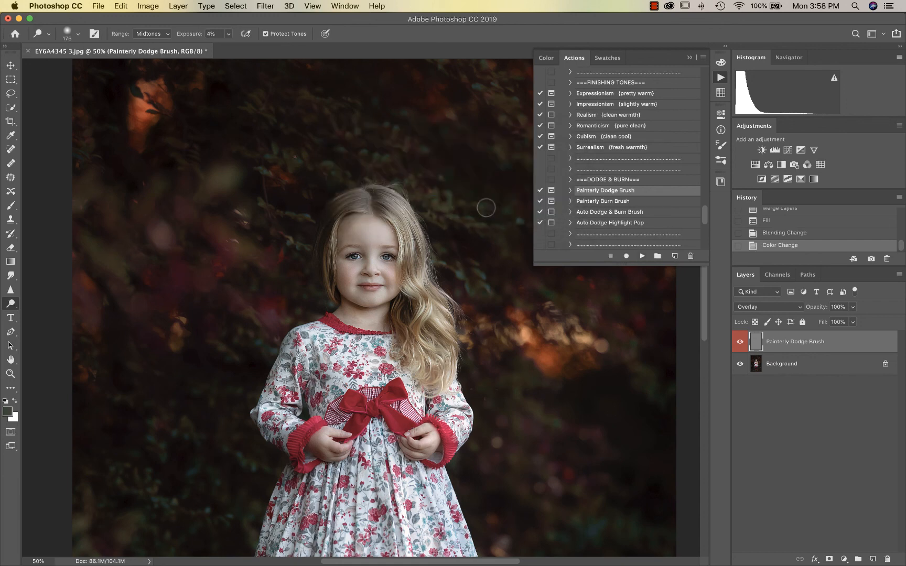
At 100% zoom, dodge the nose bridge and tip, above the upper lip, and under the eye
key("super+1")
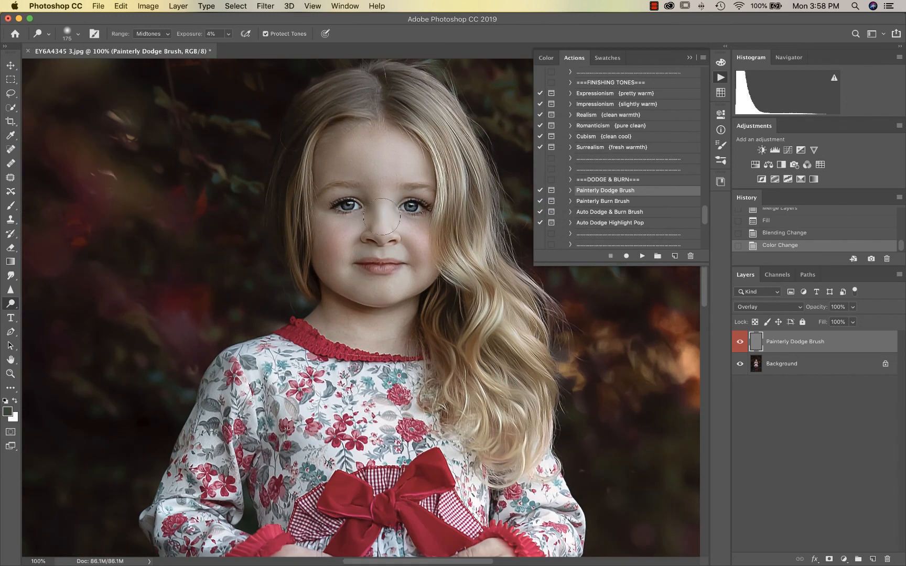
key("bracketleft")
key("bracketleft")
key("bracketleft")
key("bracketleft")
key("bracketleft")
key("bracketleft")
left_click_drag(380, 210, 380, 234)
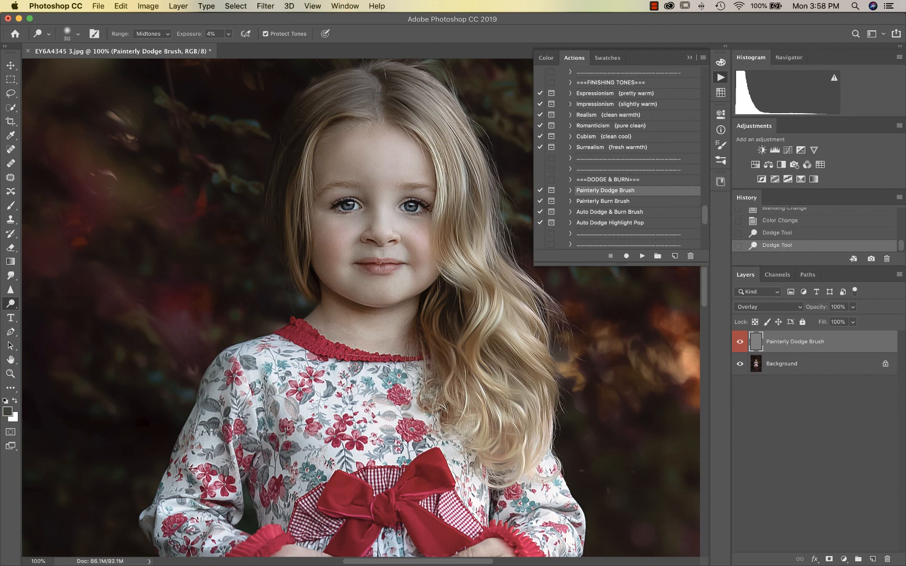
key("bracketleft")
key("bracketleft")
key("bracketleft")
key("bracketleft")
key("bracketleft")
key("bracketleft")
key("bracketleft")
left_click_drag(379, 253, 379, 254)
key("bracketright")
key("bracketright")
key("bracketright")
key("bracketright")
key("bracketright")
key("bracketright")
key("bracketright")
key("bracketright")
key("bracketright")
key("bracketright")
key("bracketright")
key("bracketright")
key("bracketright")
key("bracketright")
key("bracketright")
key("bracketleft")
key("bracketleft")
key("bracketleft")
key("bracketleft")
key("bracketleft")
key("bracketleft")
key("bracketleft")
mouse_move(350, 223)
left_mouse_down()
mouse_move(338, 224)
mouse_move(383, 209)
left_mouse_up()
Zoom out and toggle the dodge layer to compare before and after
key("super+minus")
key("super+minus")
key("super+equal")
key("super+equal")
key("super+minus")
key("super+minus")
key("super+minus")
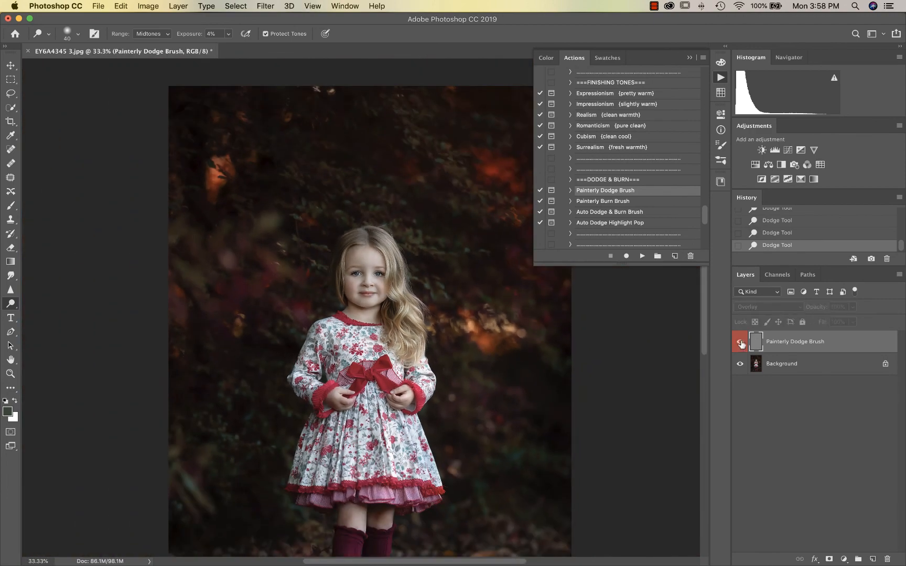
left_click(740, 342)
left_click(741, 343)
left_click(742, 344)
left_click(742, 343)
Lighten the girl's right knee with a size 100 brush, then flatten the image
scroll(370, 308, "down", 4)
key("bracketright")
key("bracketright")
key("bracketright")
key("bracketright")
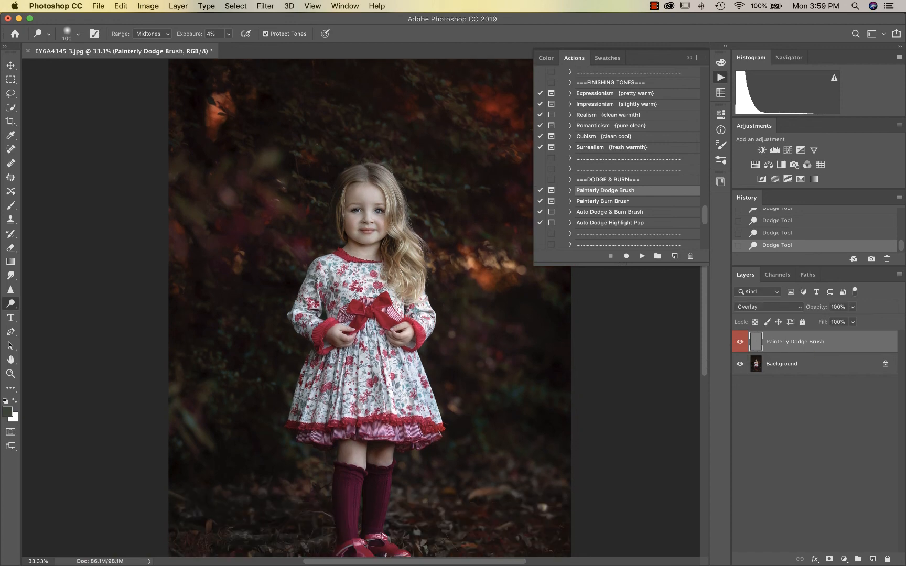
left_click_drag(379, 453, 381, 459)
key("super+minus")
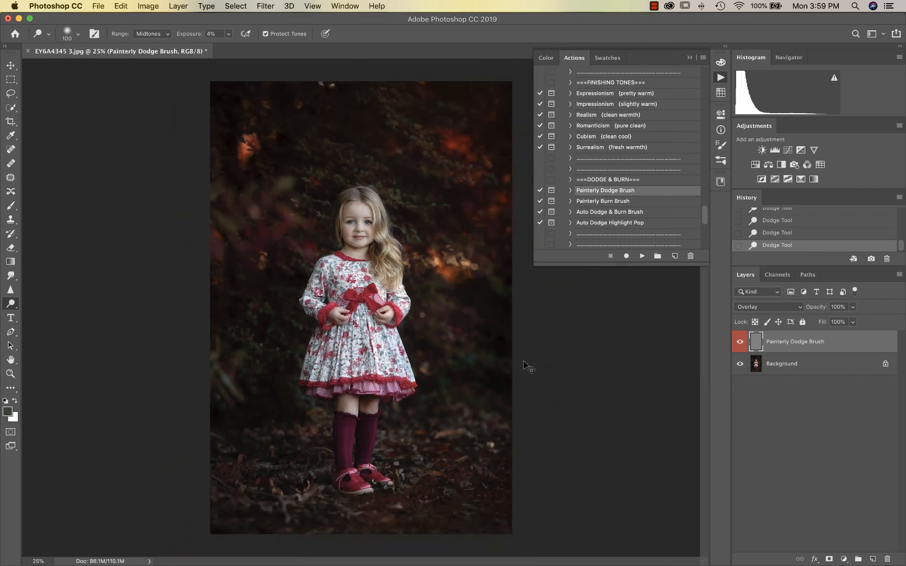
key("super+shift+e")
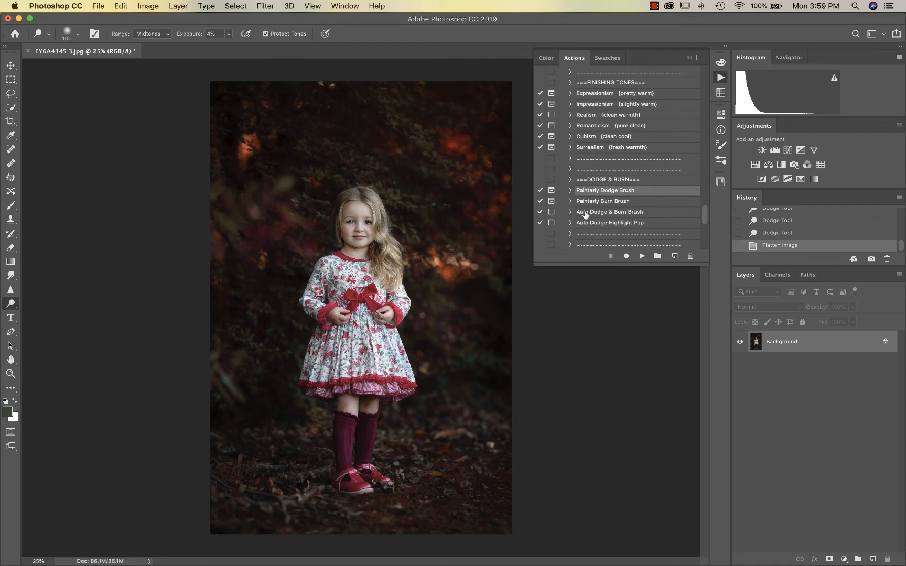
Run the Auto Dodge Highlight Pop action, accepting the flatten prompt, and zoom to 66.7%
left_click(599, 225)
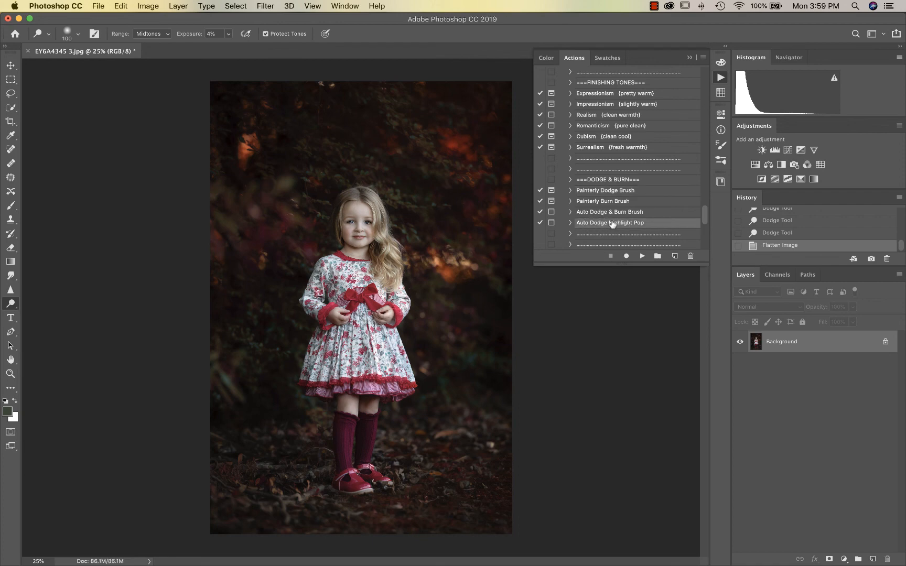
left_click(642, 256)
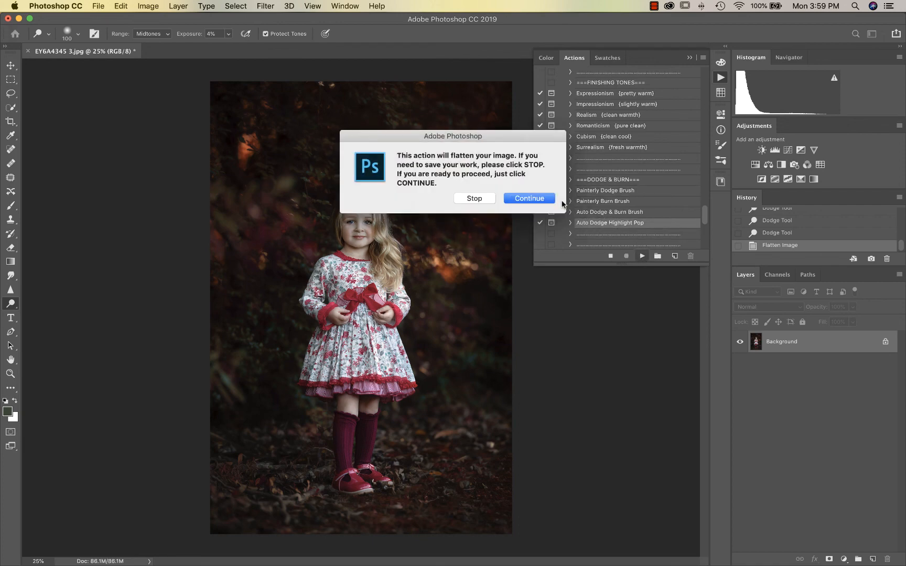
left_click(530, 198)
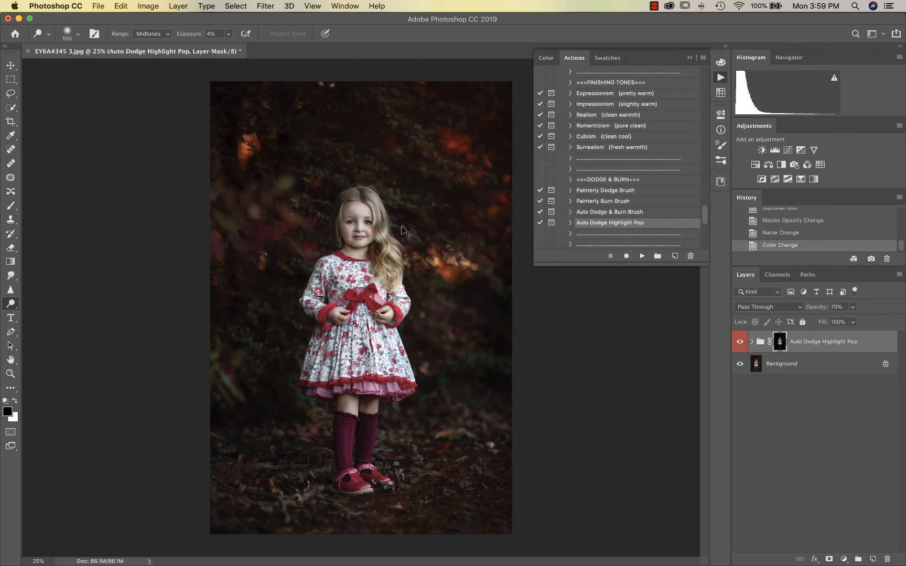
key("super+plus")
key("super+plus")
key("super+plus")
scroll(401, 230, "up", 4)
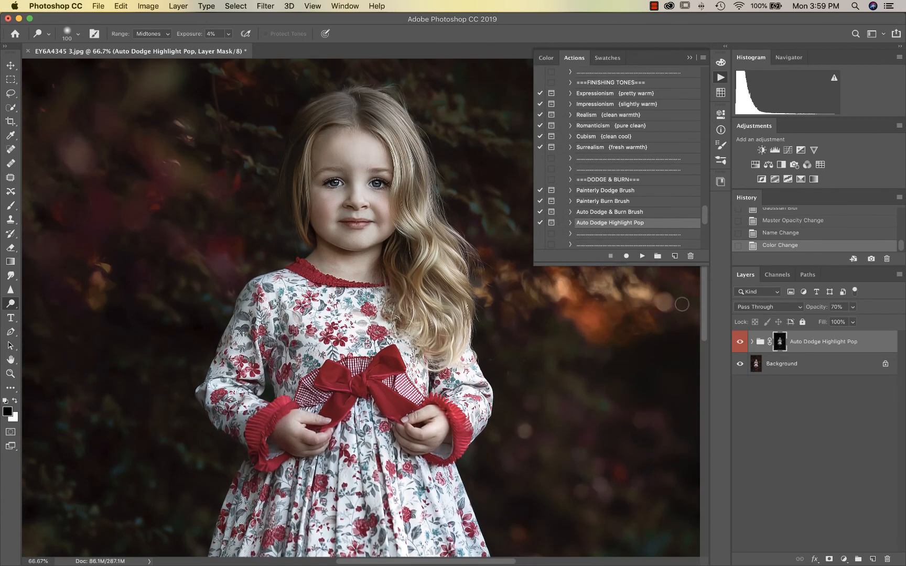
Lower the highlight group's opacity to 16%, toggling it to compare
left_click(853, 307)
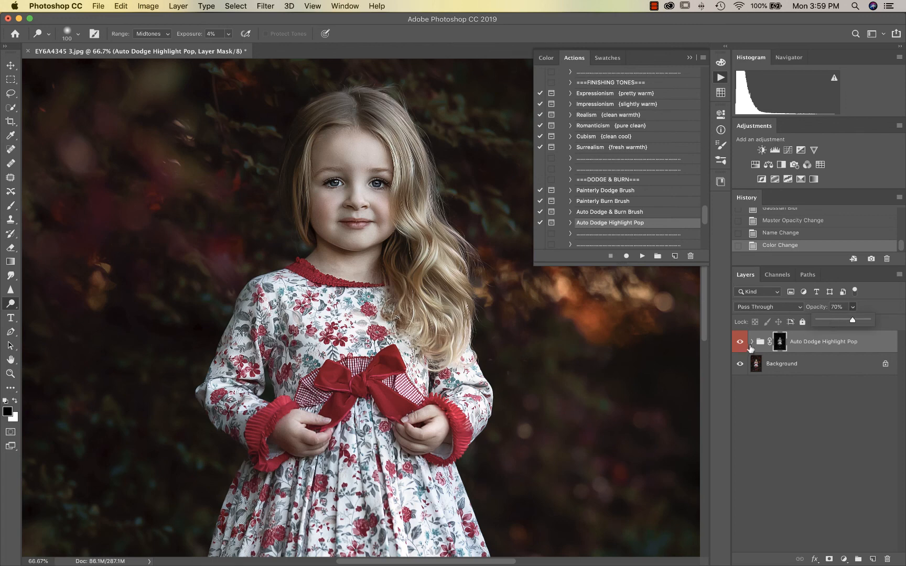
left_click(739, 342)
left_click(740, 342)
left_click(853, 307)
left_click_drag(853, 309, 826, 321)
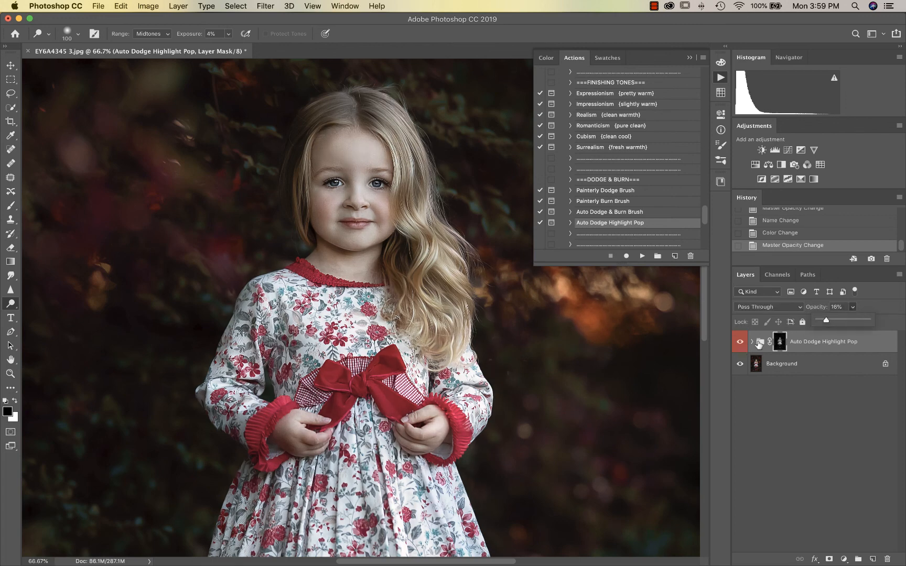
Compare again, settle the highlight group at 12% opacity, and flatten the image
left_click(740, 341)
left_click(740, 341)
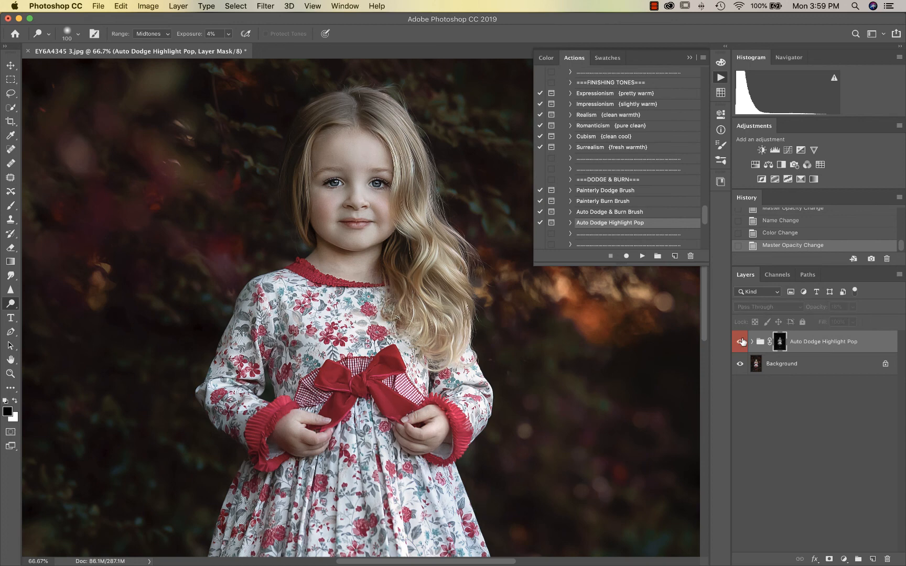
left_click(740, 341)
left_click(741, 341)
left_click(741, 342)
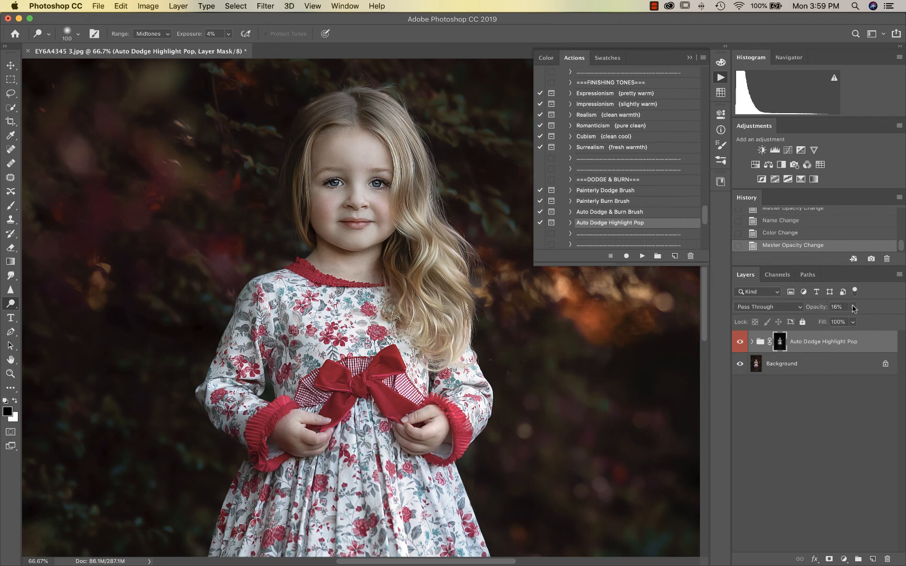
left_click_drag(853, 307, 849, 320)
left_click(741, 343)
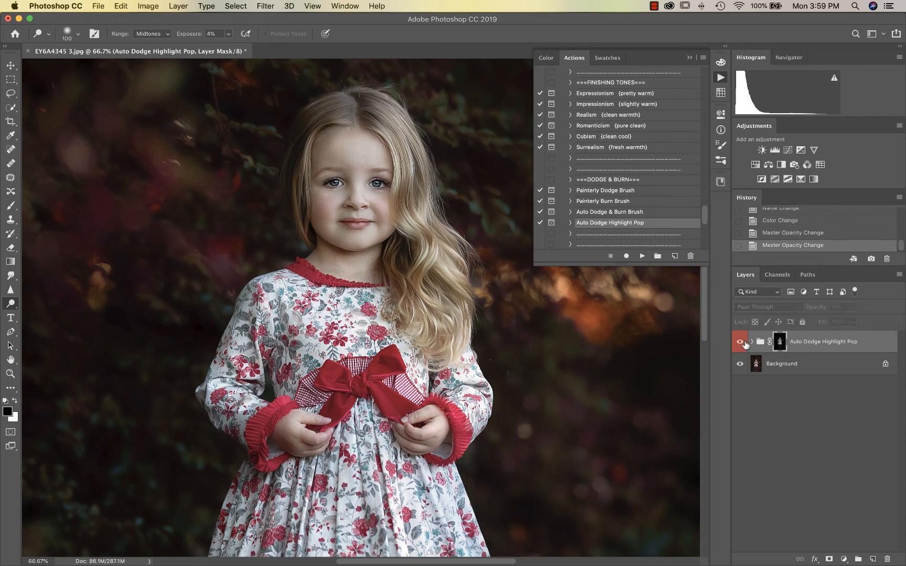
left_click(744, 344)
key("super+shift+e")
key("super+minus")
key("super+minus")
key("super+minus")
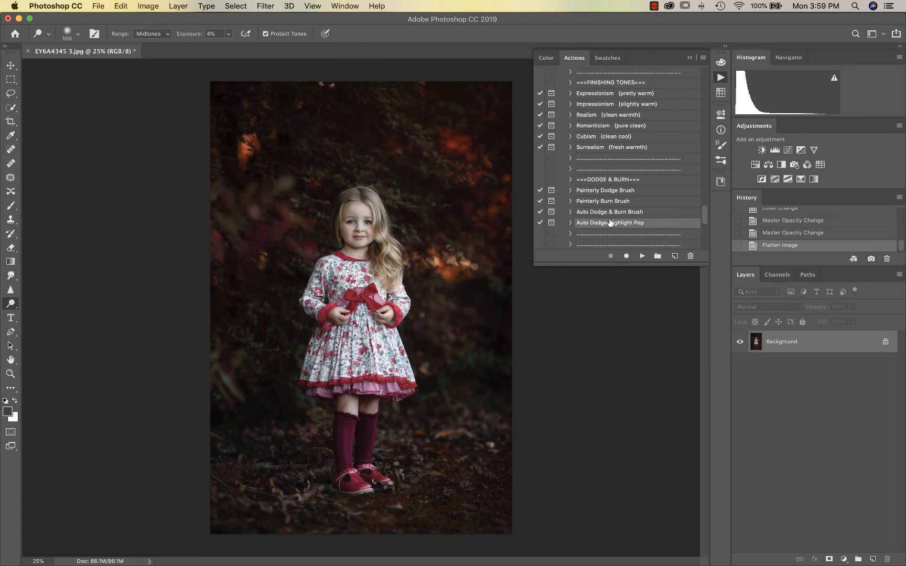
scroll(611, 223, "down", 5)
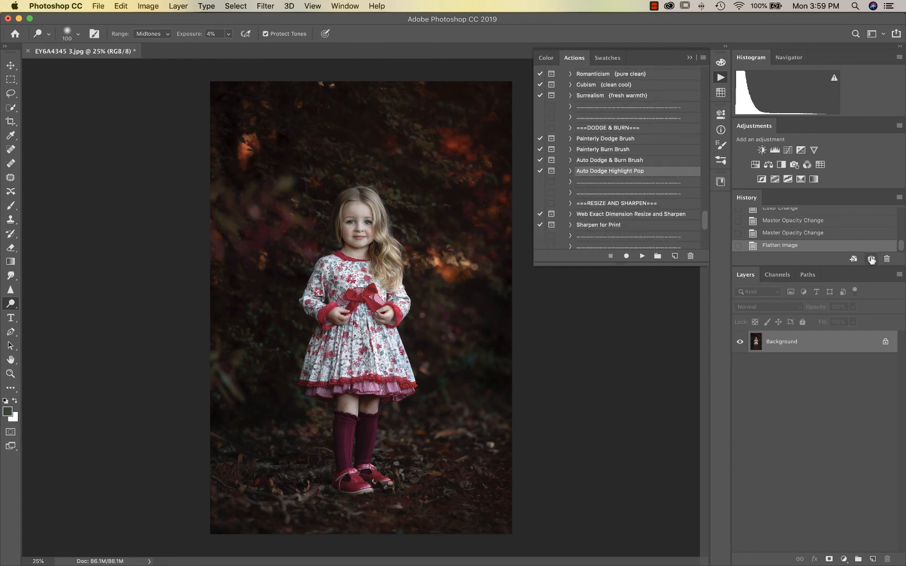
scroll(828, 235, "up", 3)
scroll(828, 235, "up", 5)
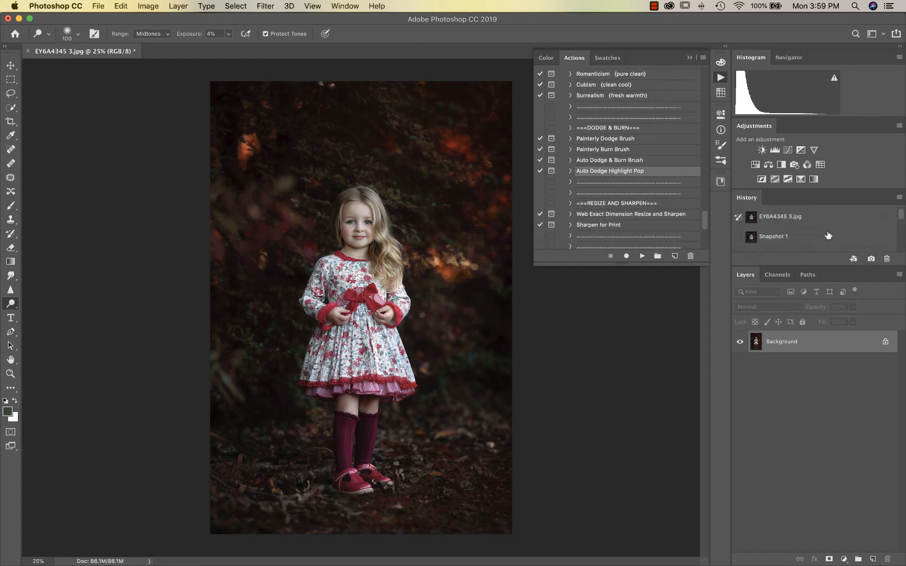
left_click(781, 219)
scroll(781, 220, "down", 1)
left_click(781, 221)
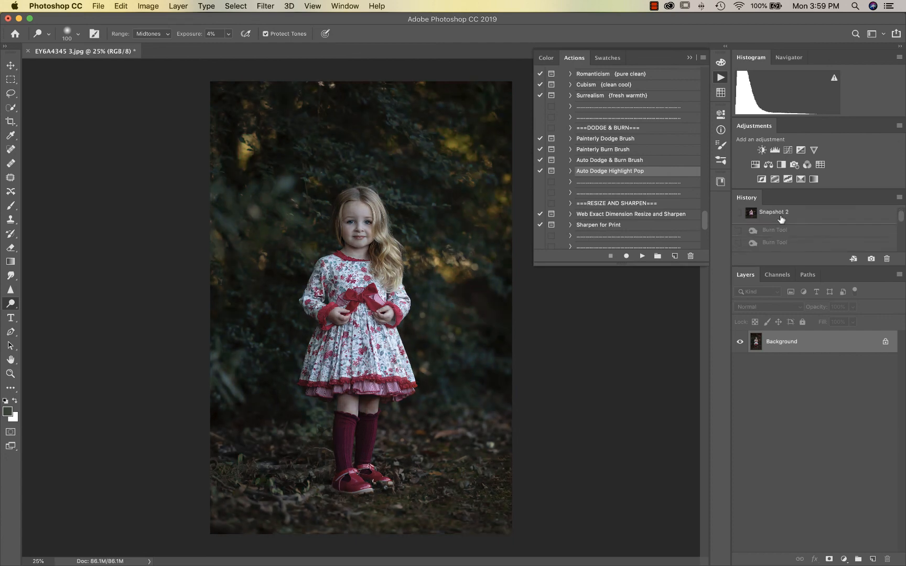
scroll(780, 216, "up", 2)
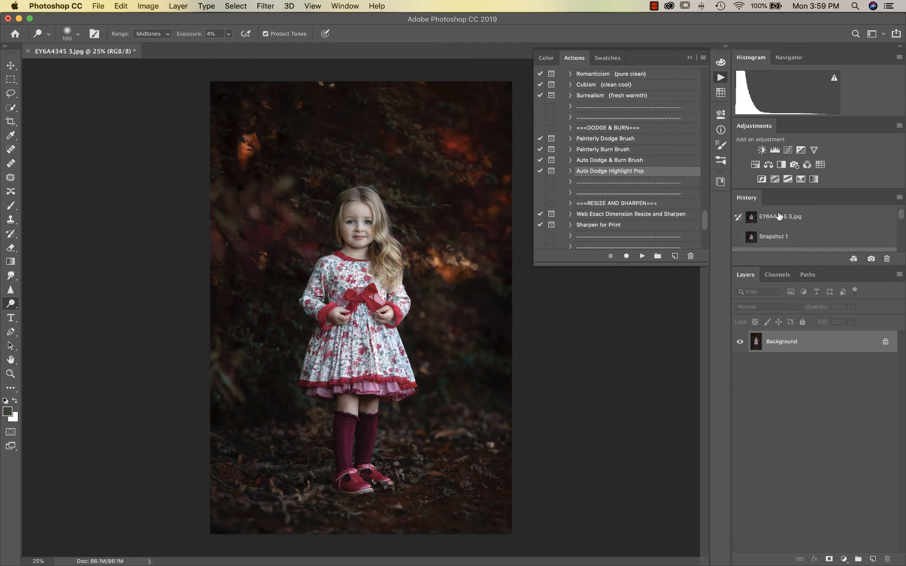
left_click(779, 216)
scroll(777, 220, "down", 2)
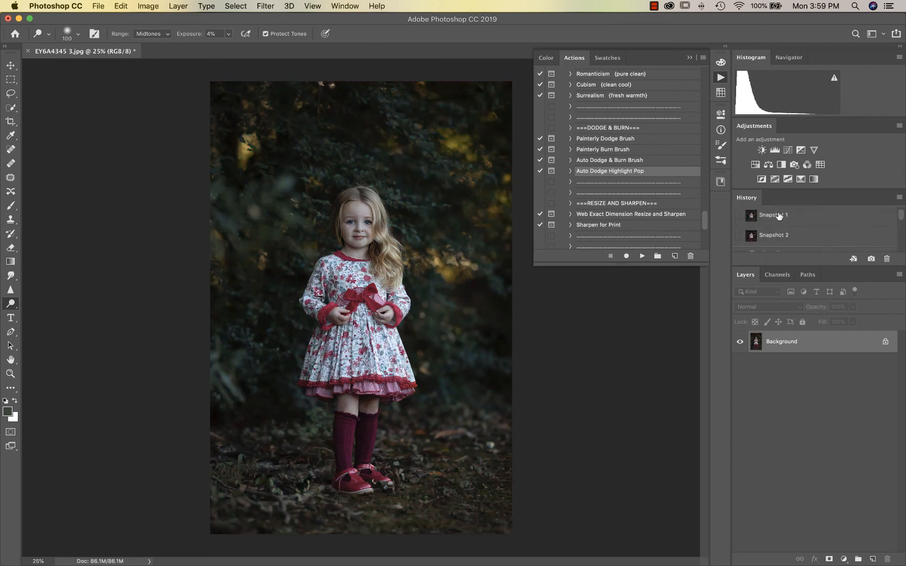
left_click(775, 224)
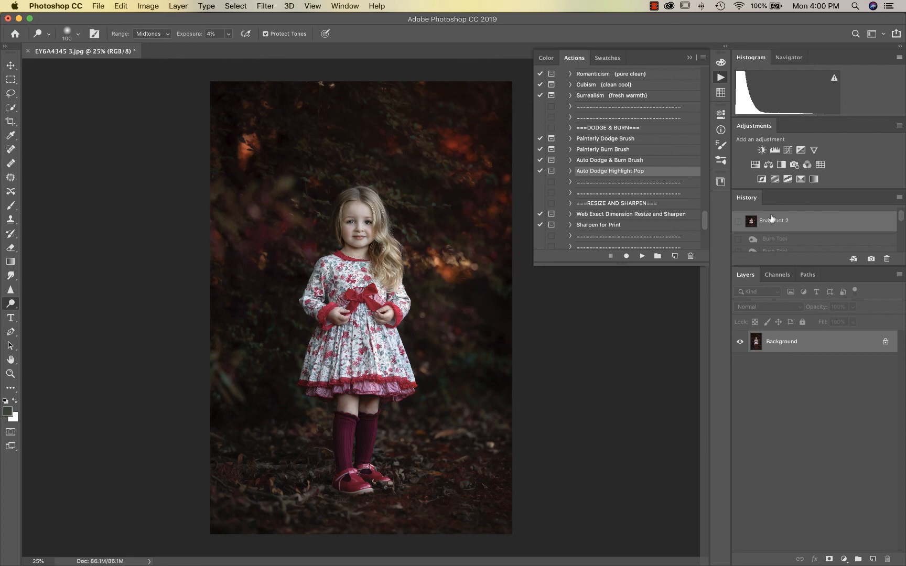
left_click(654, 6)
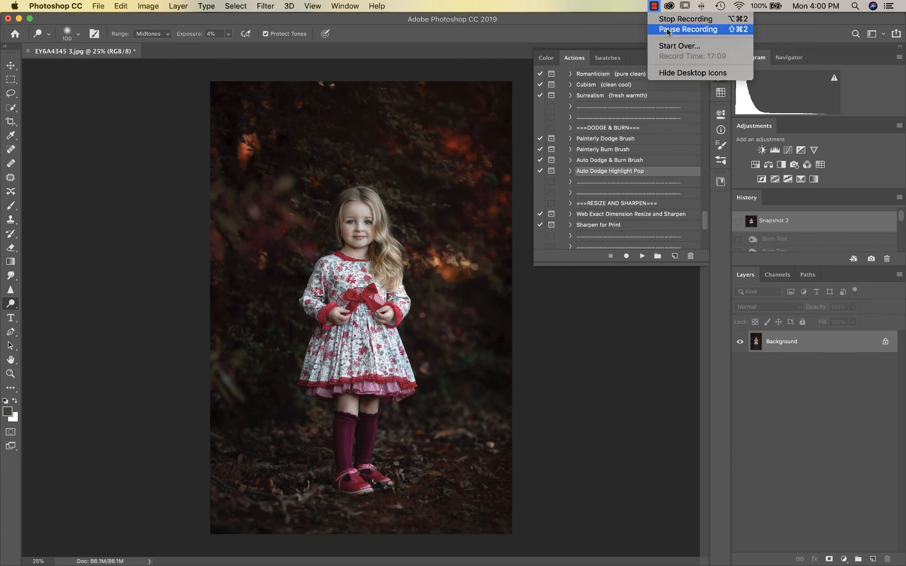